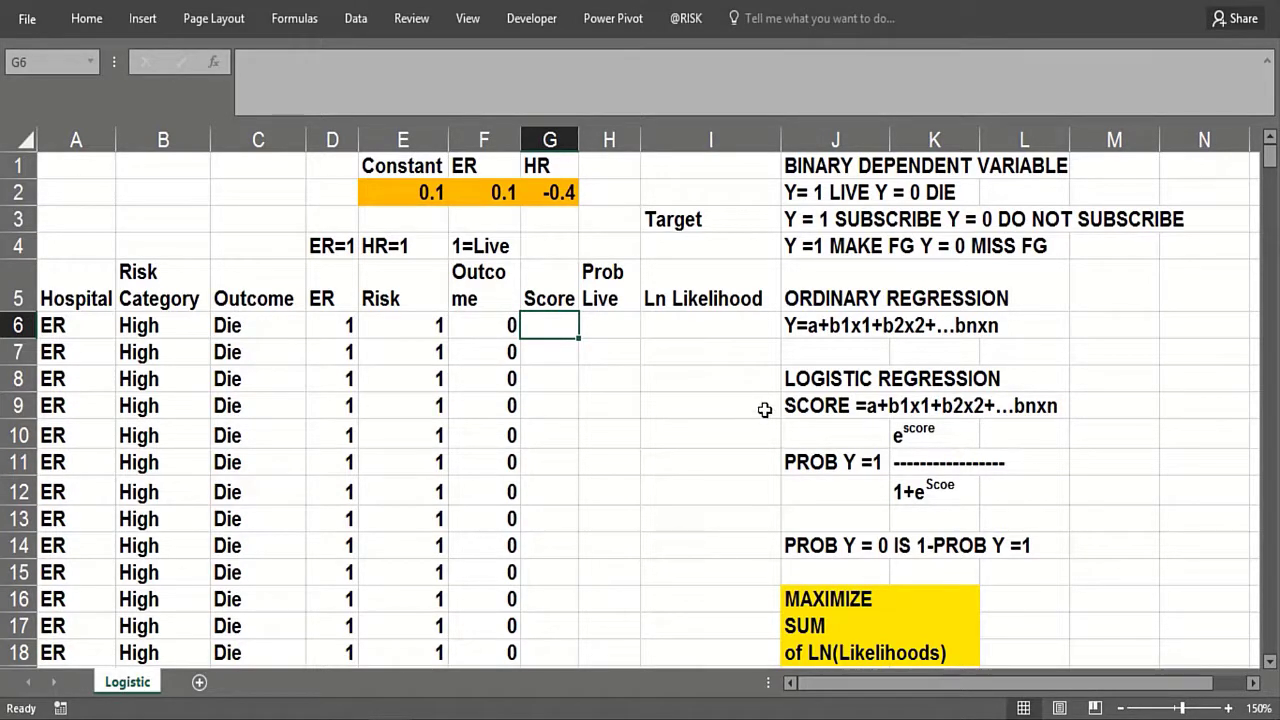
Step: Review the column J notes on binary dependent variables and the live/die versus subscribe coding
{"action": "left_click", "coordinate": [801, 166]}
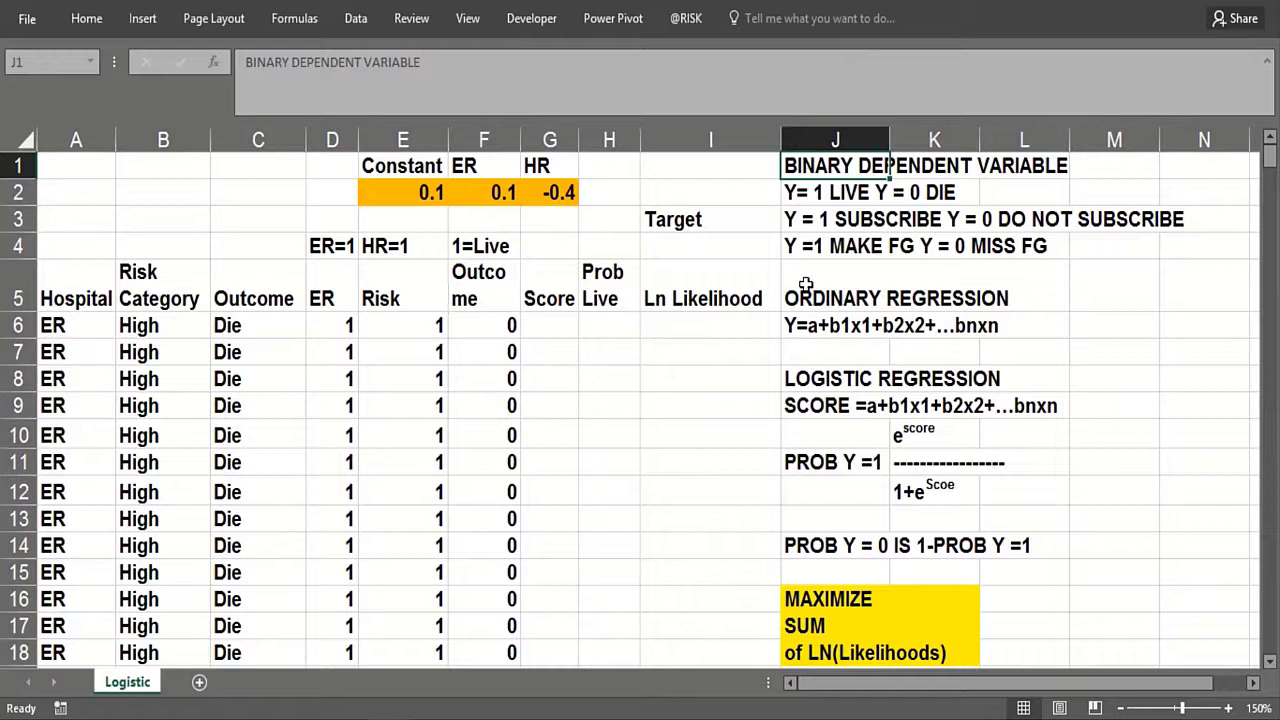
{"action": "left_click", "coordinate": [804, 326]}
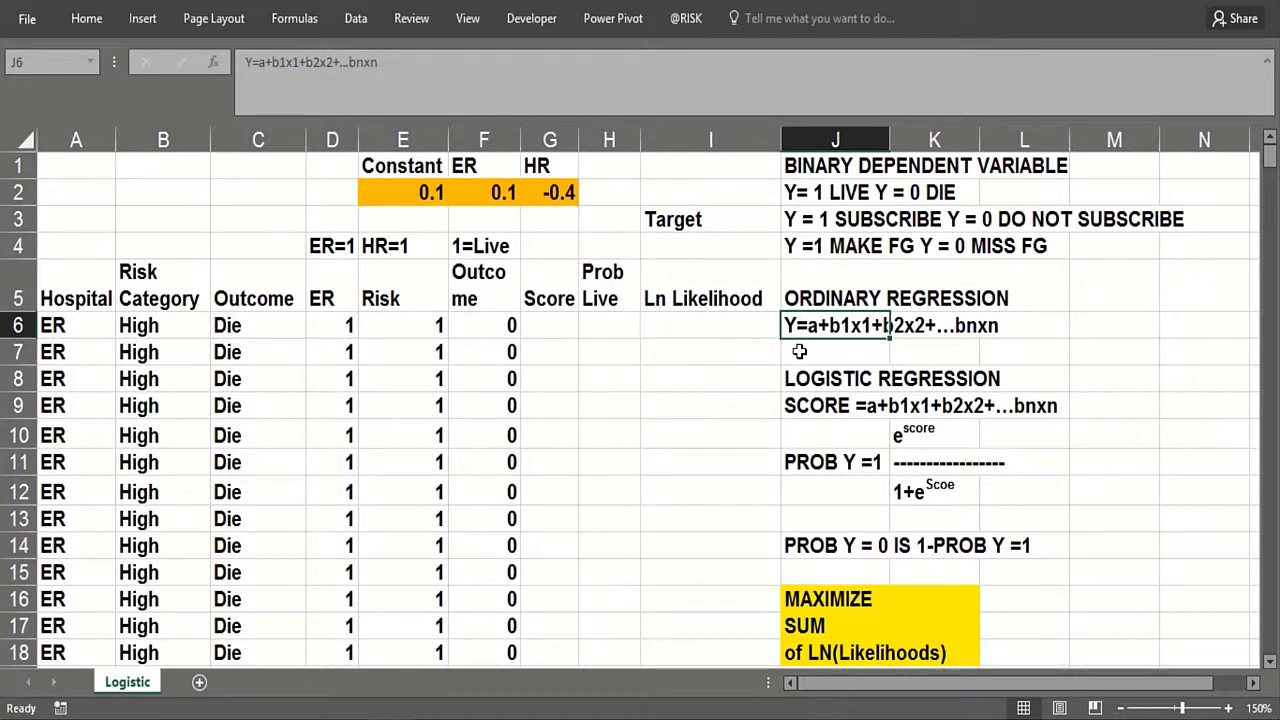
{"action": "left_click", "coordinate": [798, 347]}
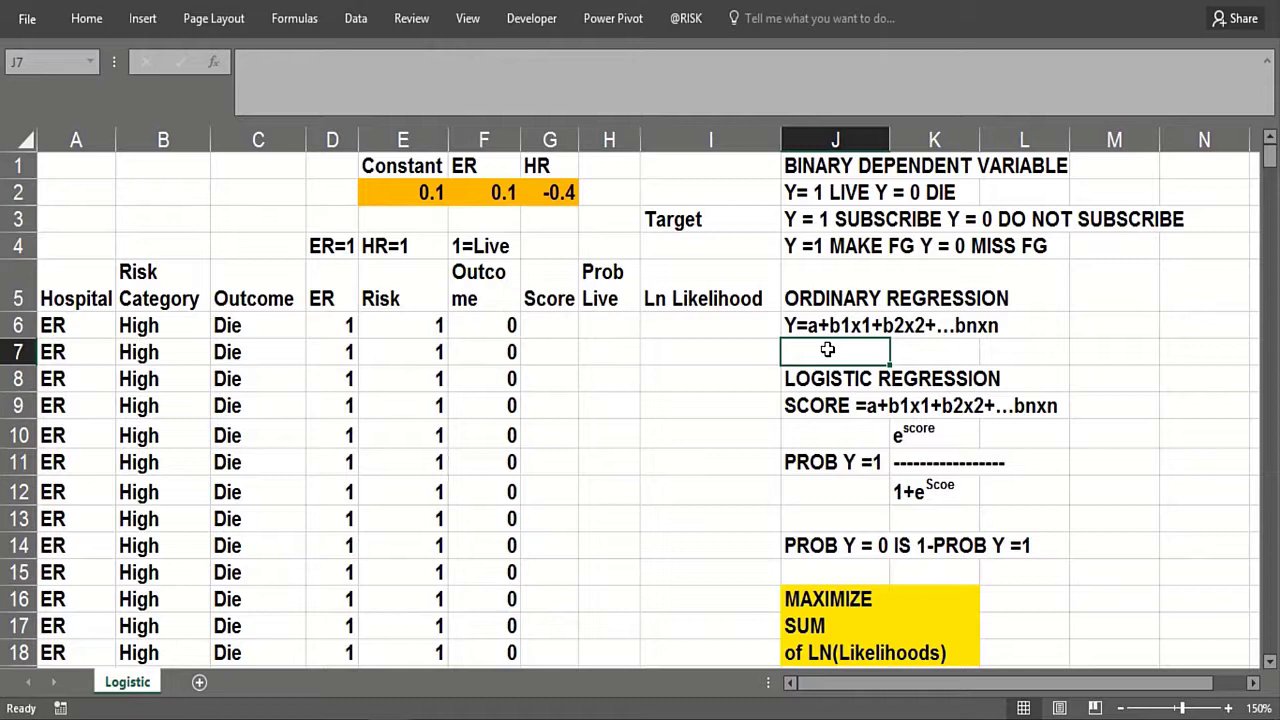
{"action": "left_click", "coordinate": [827, 272]}
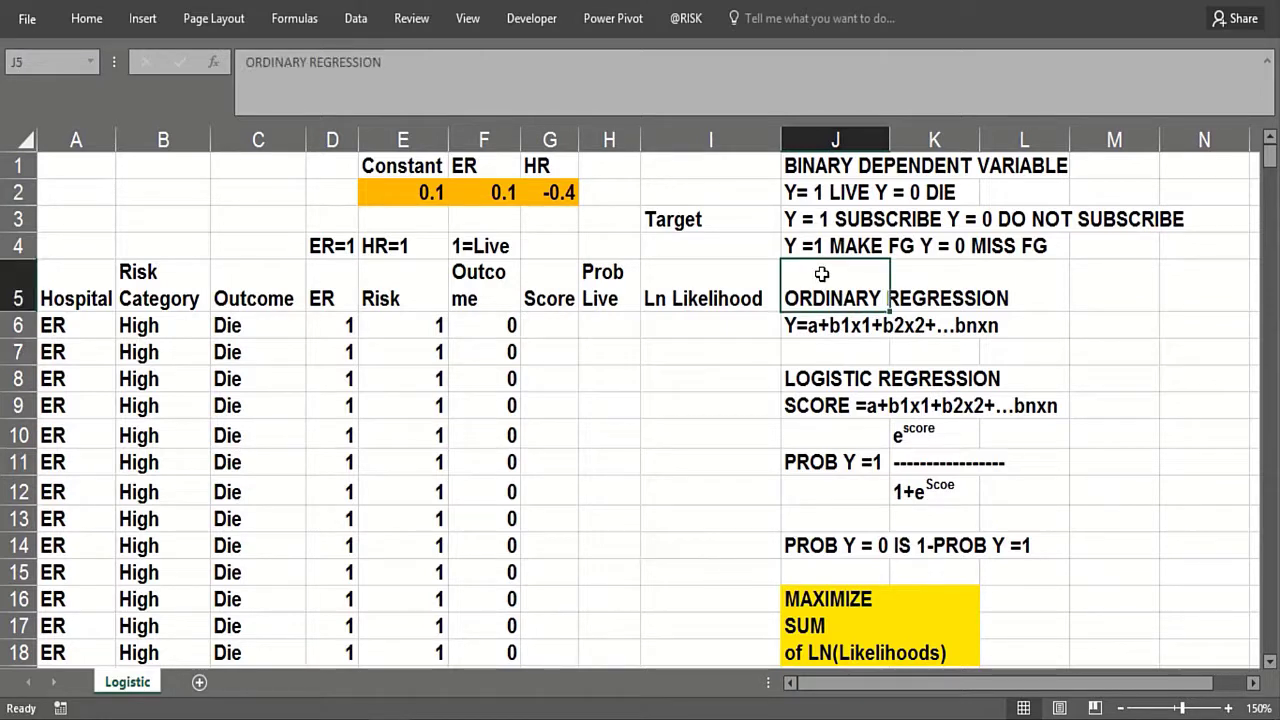
{"action": "left_click", "coordinate": [812, 163]}
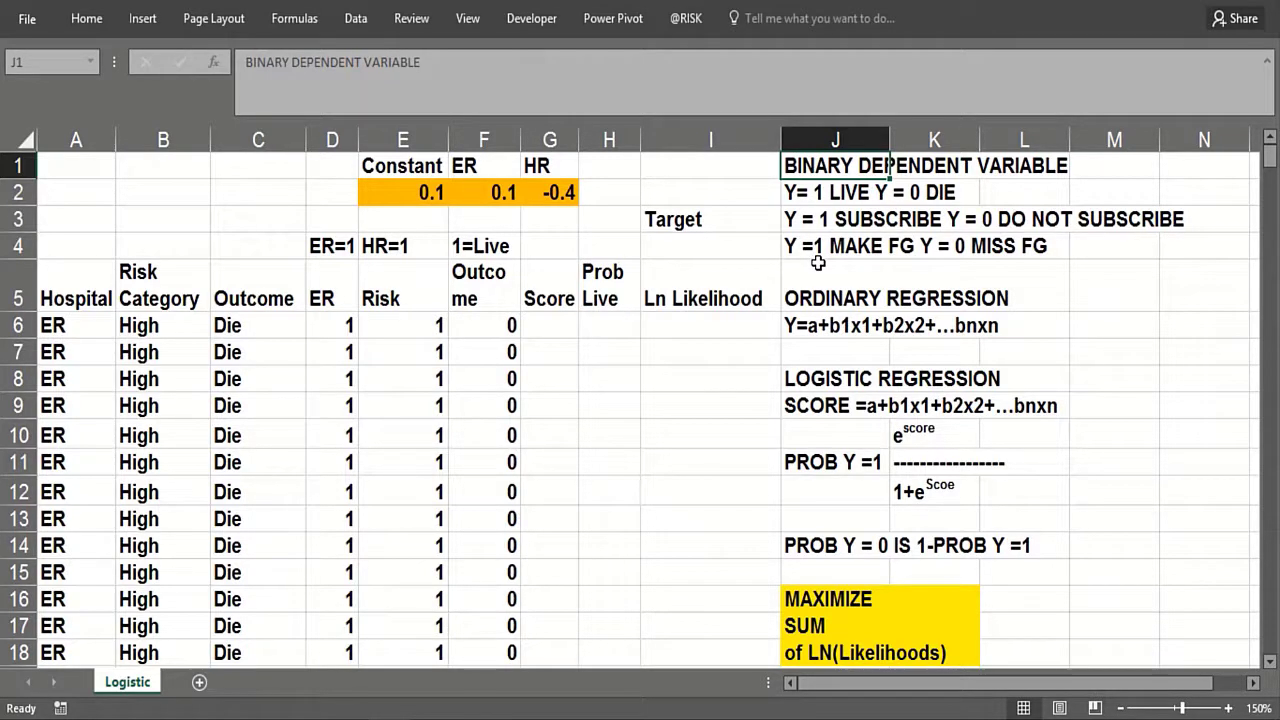
{"action": "left_click", "coordinate": [806, 196]}
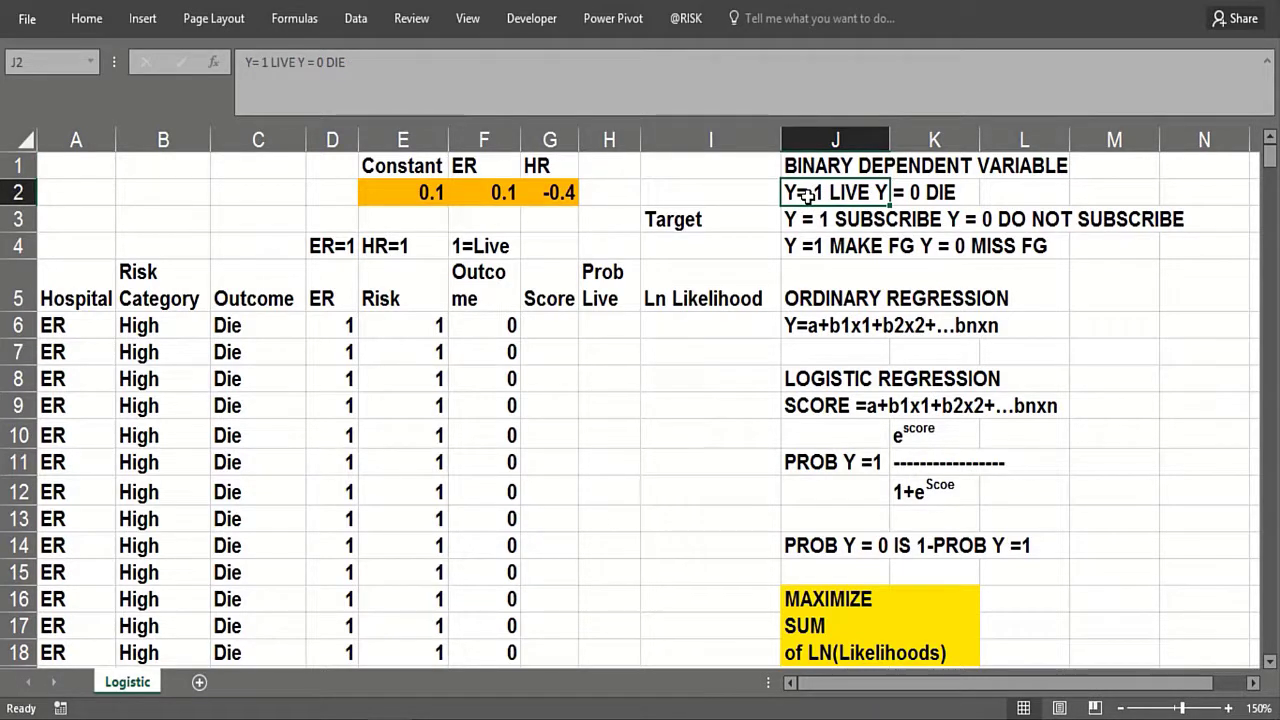
{"action": "left_click", "coordinate": [807, 224]}
{"action": "left_click", "coordinate": [806, 196]}
{"action": "left_click", "coordinate": [807, 224]}
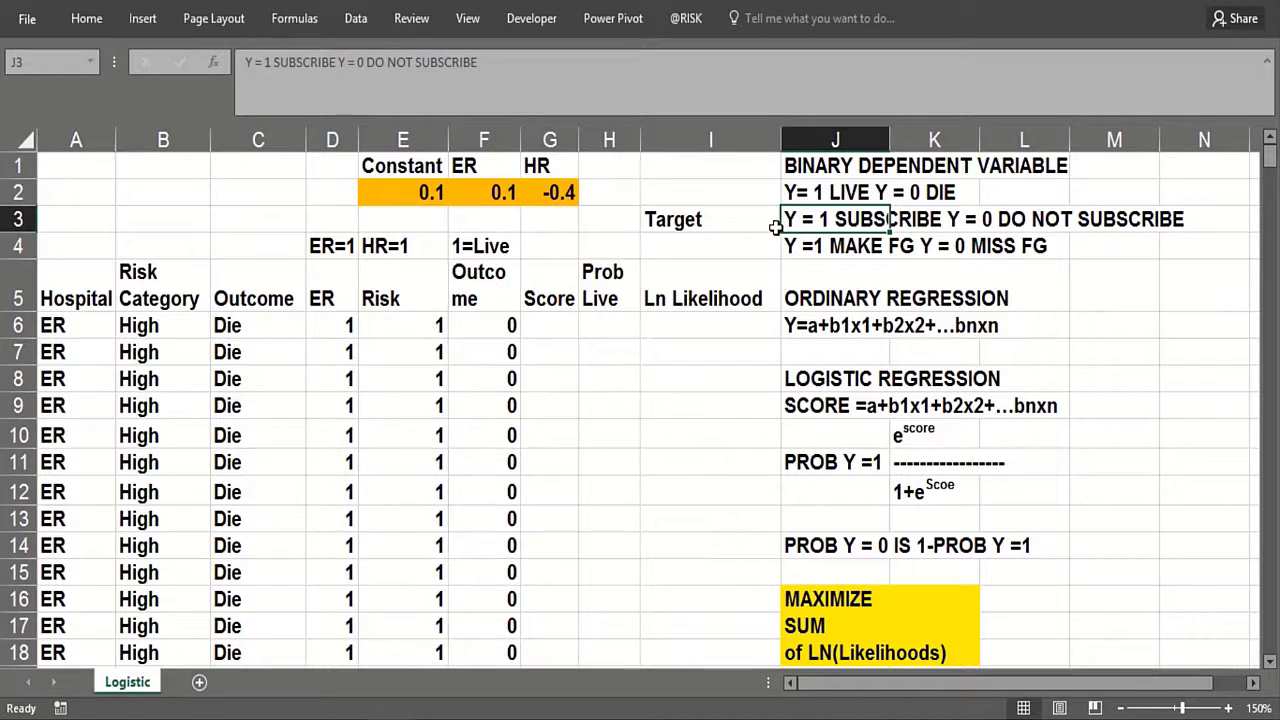
{"action": "left_click", "coordinate": [777, 252]}
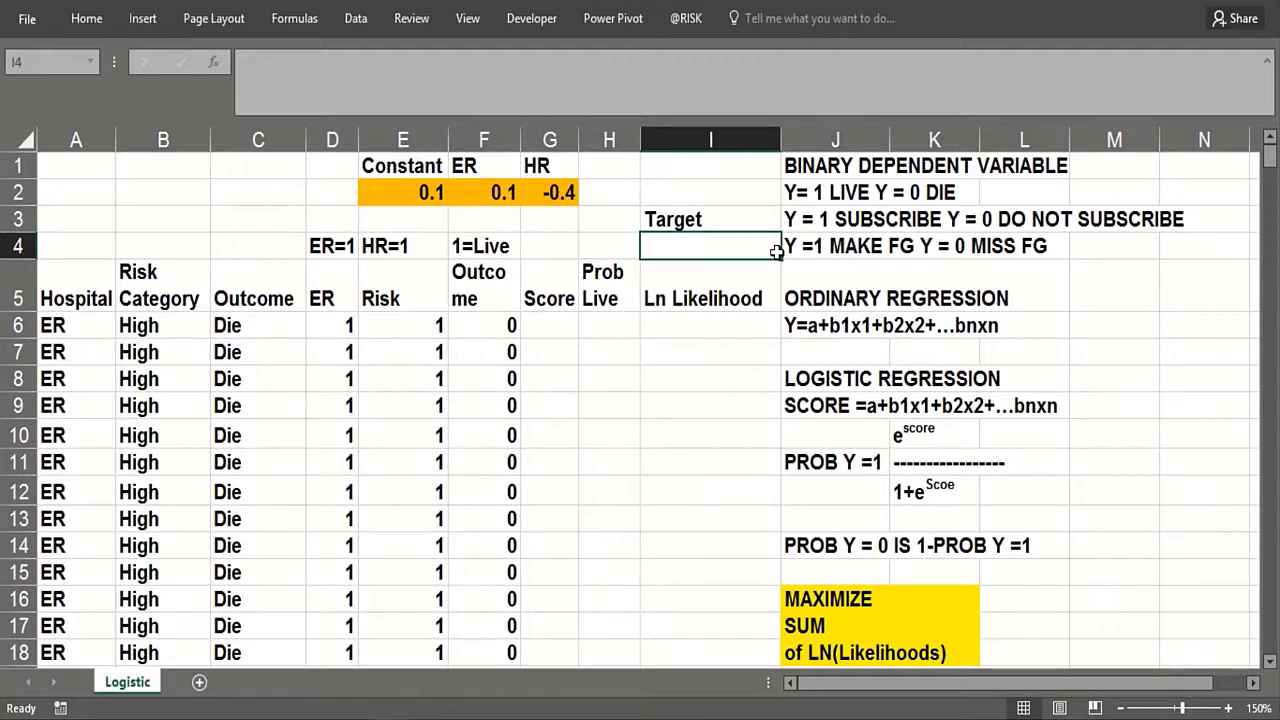
{"action": "left_click", "coordinate": [826, 220]}
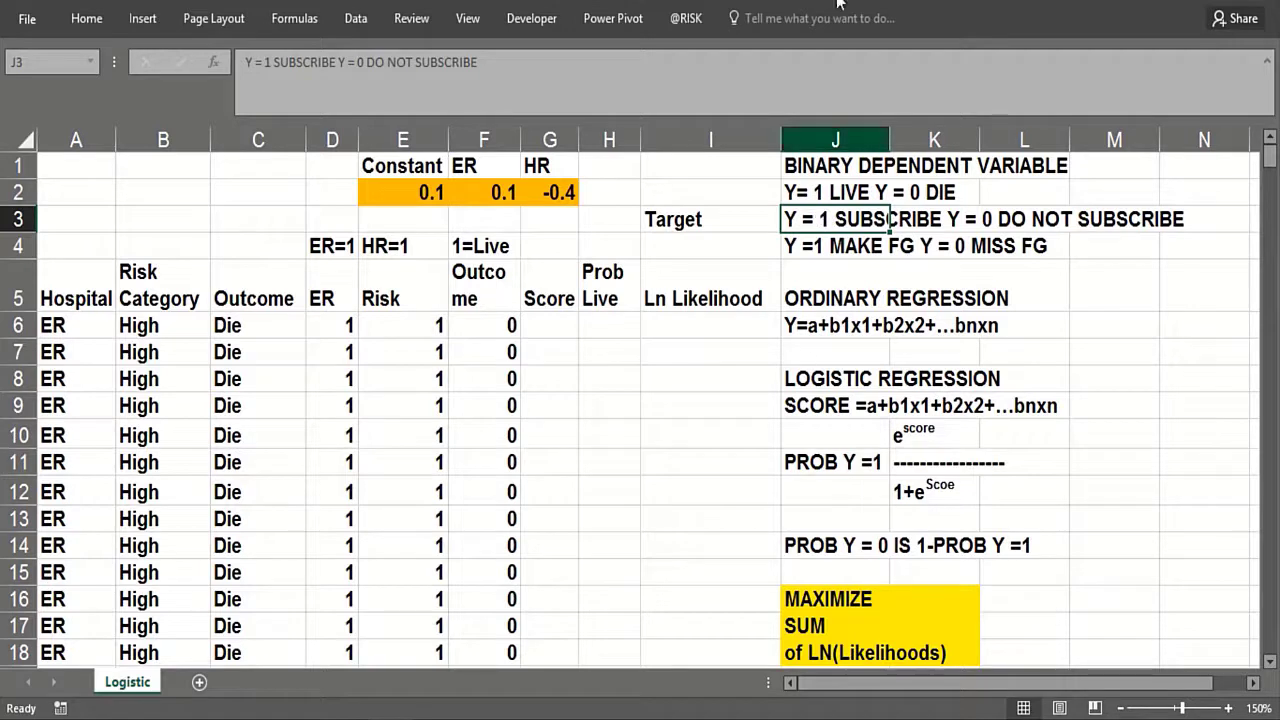
Step: Walk through the SCORE formula, ordinary regression equation and PROB Y=1 numerator notes
{"action": "left_click", "coordinate": [824, 413]}
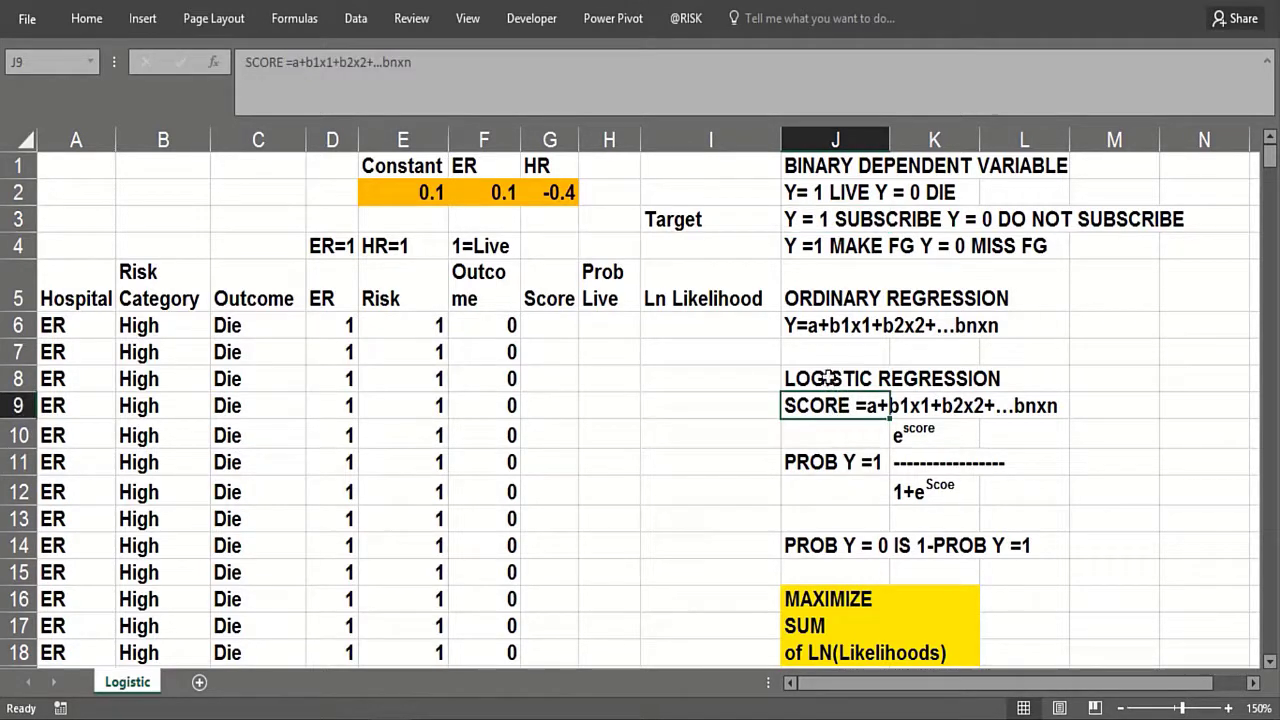
{"action": "left_click", "coordinate": [829, 318]}
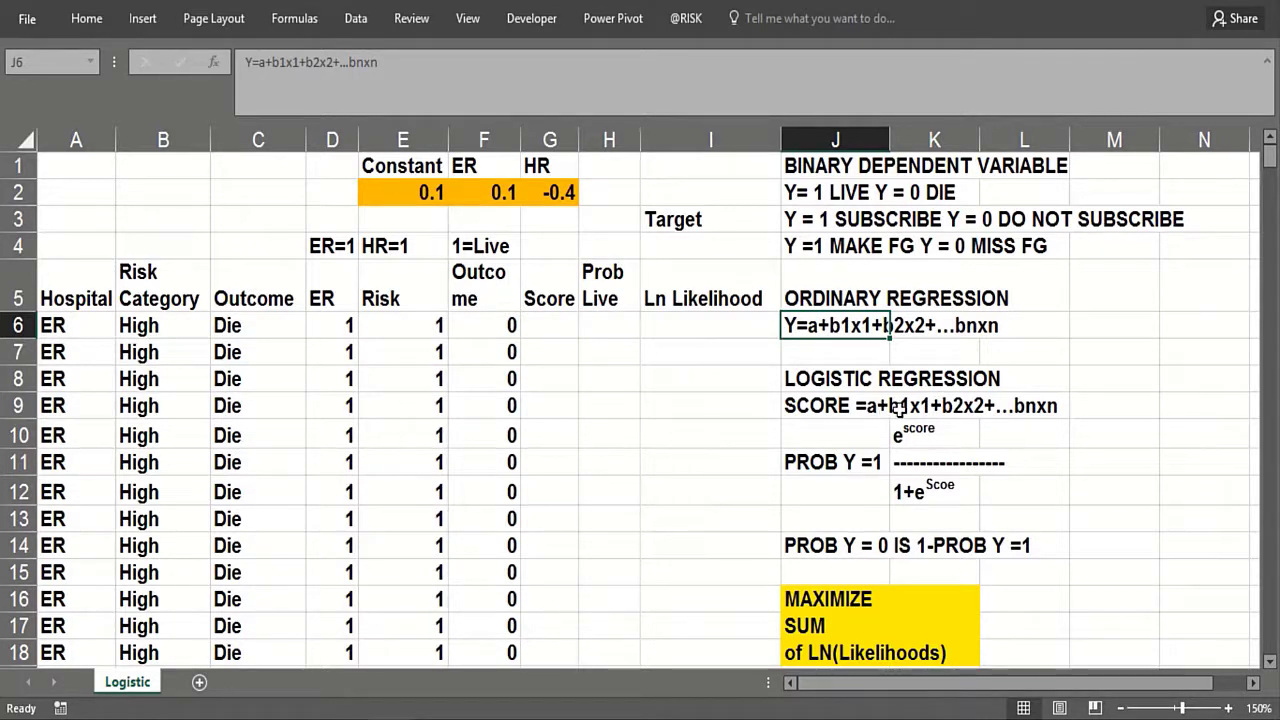
{"action": "left_click", "coordinate": [860, 427]}
{"action": "left_click", "coordinate": [838, 462]}
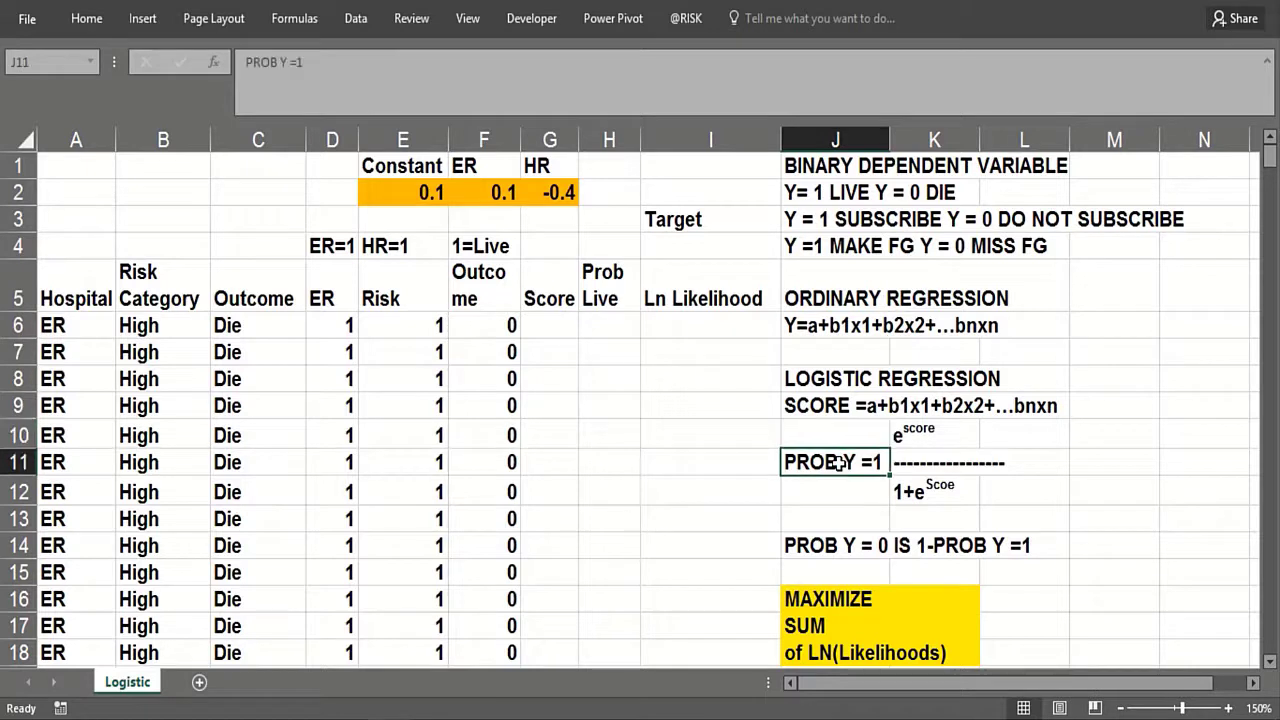
{"action": "left_click", "coordinate": [898, 440]}
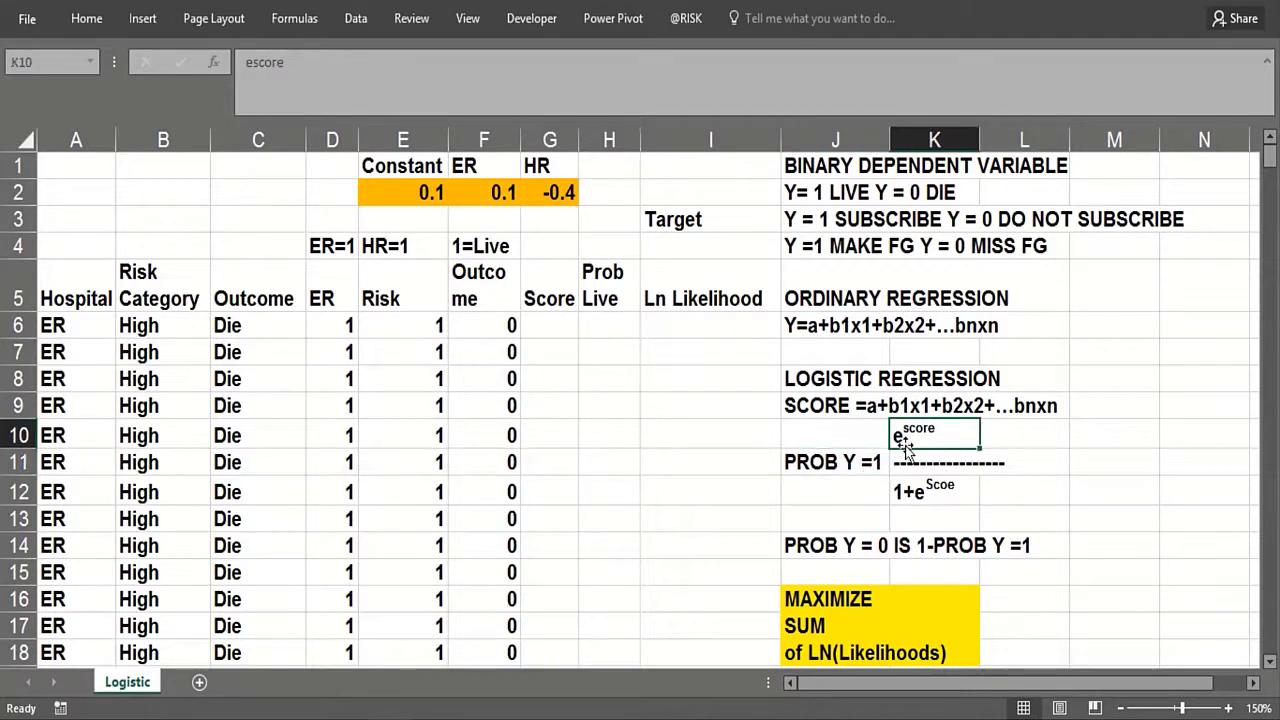
Step: Fix the K12 denominator note so its exponent reads ScoRe instead of Scoe
{"action": "left_click", "coordinate": [903, 491]}
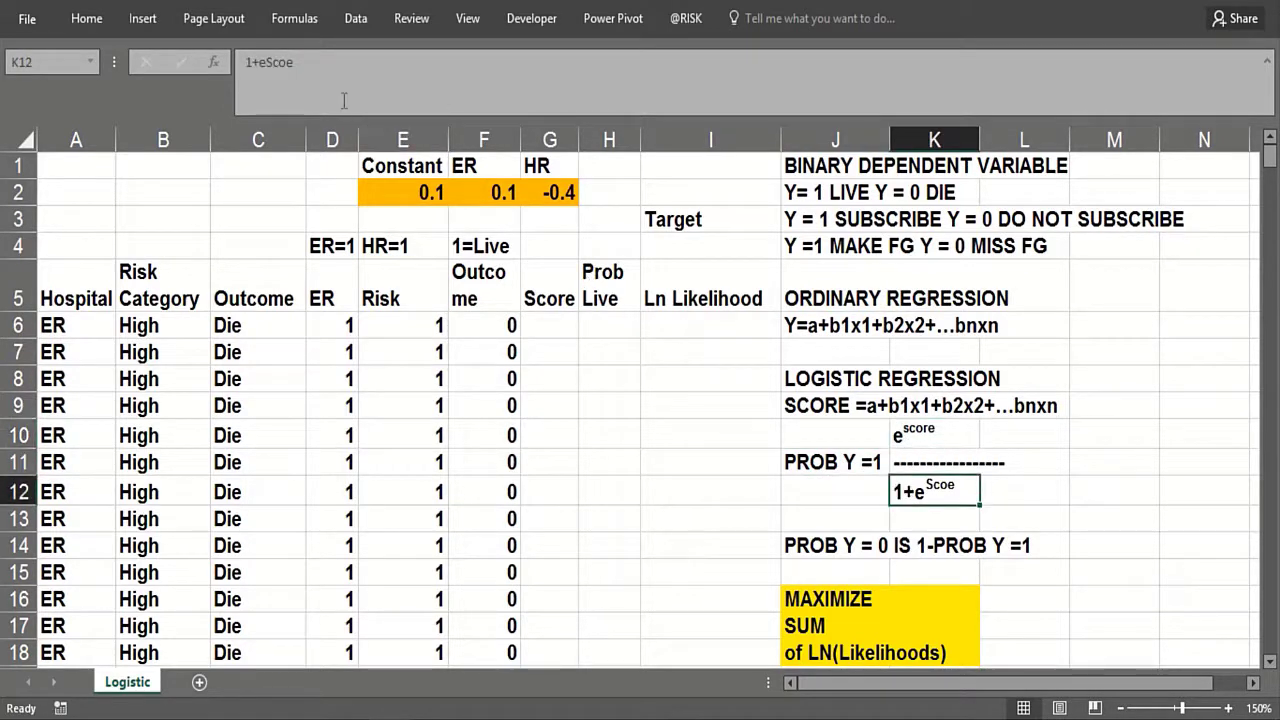
{"action": "left_click", "coordinate": [286, 62]}
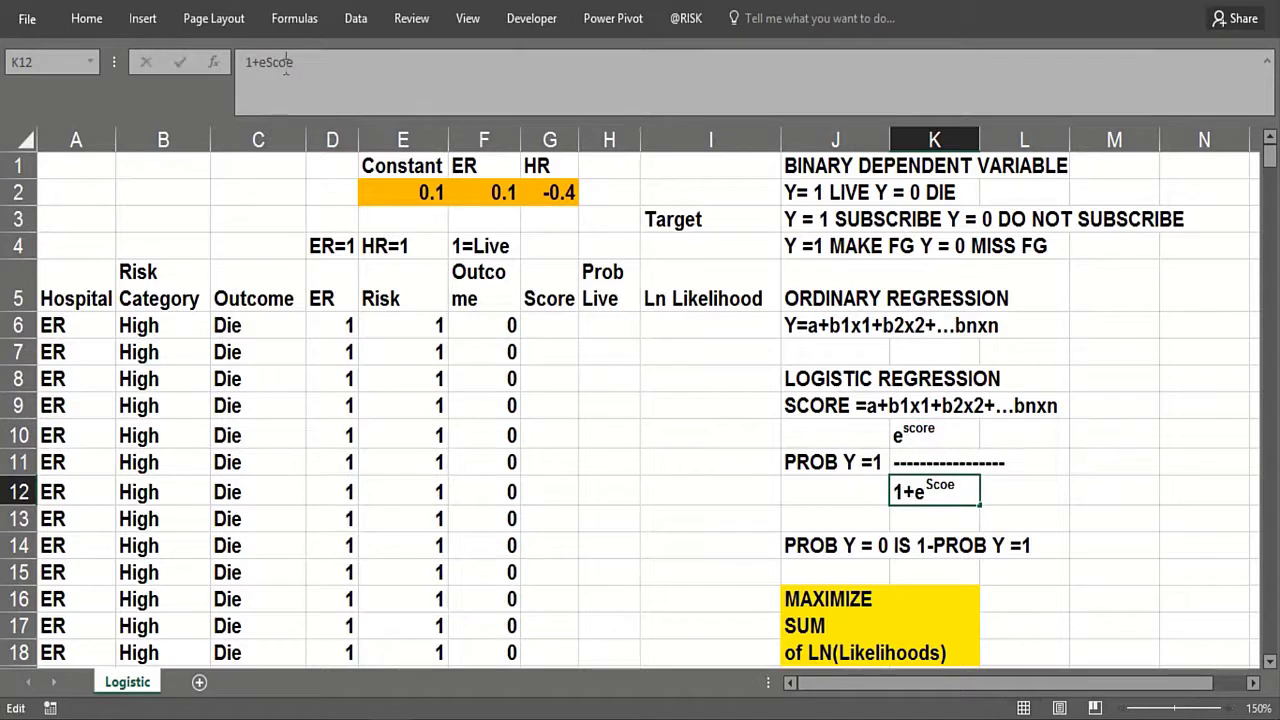
{"action": "type", "text": "R"}
{"action": "type", "text": "R"}
{"action": "key", "text": "BackSpace"}
{"action": "key", "text": "BackSpace"}
{"action": "type", "text": "R"}
{"action": "key", "text": "Return"}
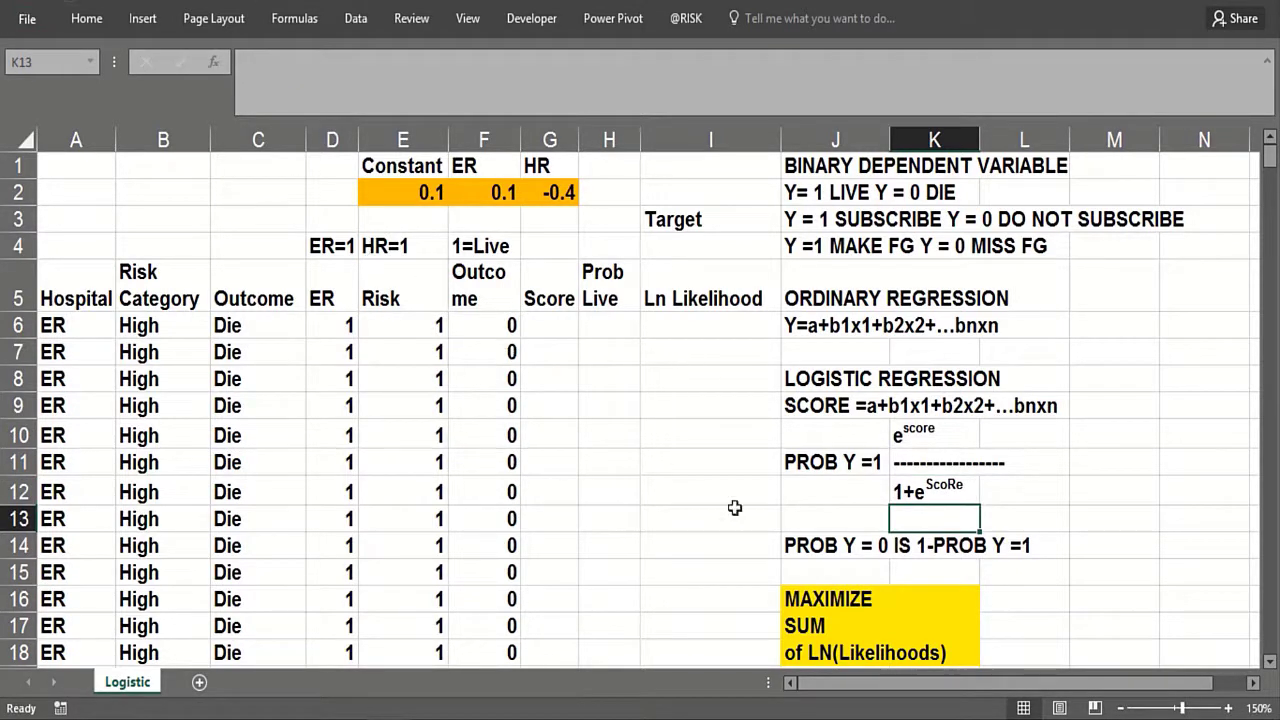
Step: Review the PROB Y = 0, MAXIMIZE and SUM notes, ending on Score cell G6
{"action": "left_click", "coordinate": [808, 566]}
{"action": "left_click", "coordinate": [808, 546]}
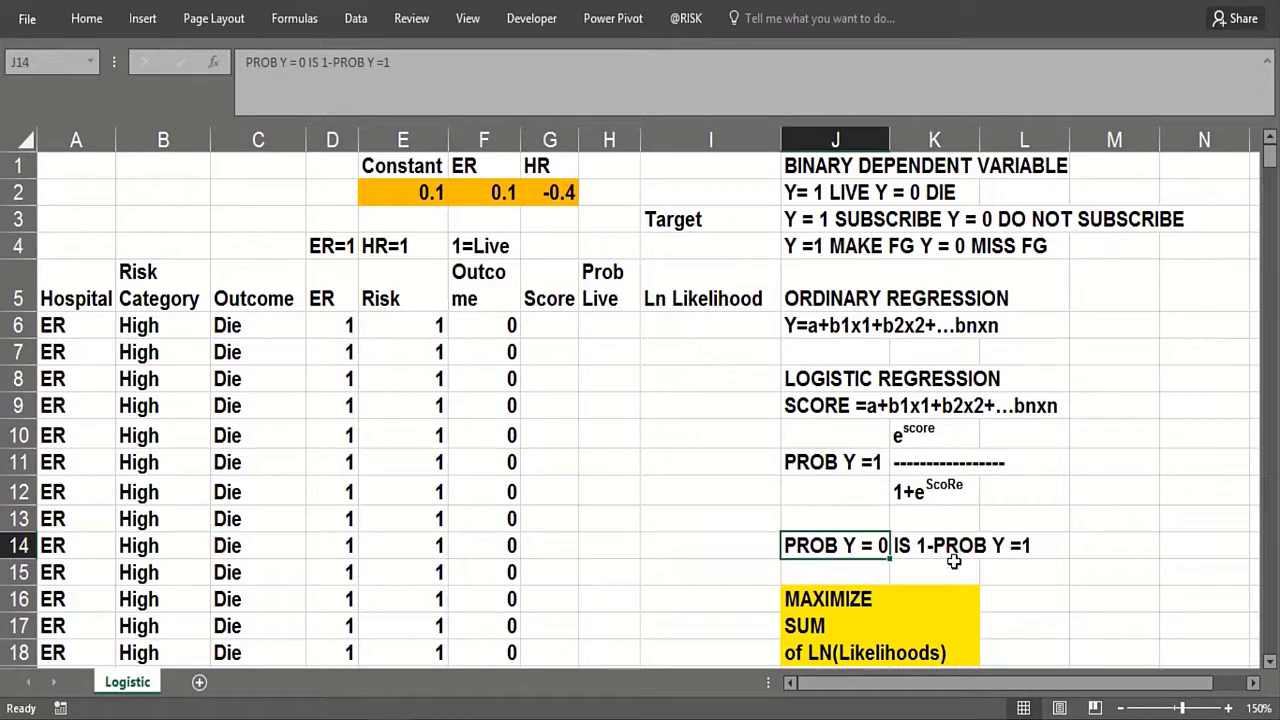
{"action": "left_click", "coordinate": [870, 574]}
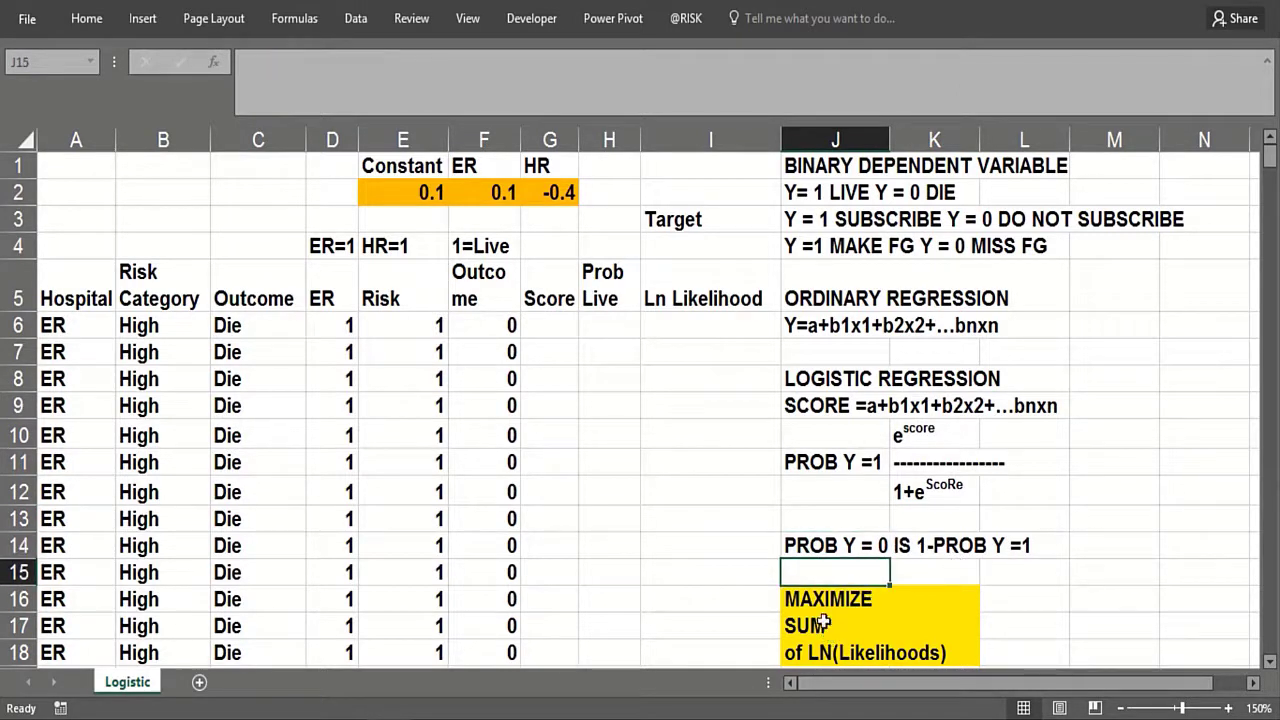
{"action": "left_click", "coordinate": [806, 600]}
{"action": "left_click", "coordinate": [805, 626]}
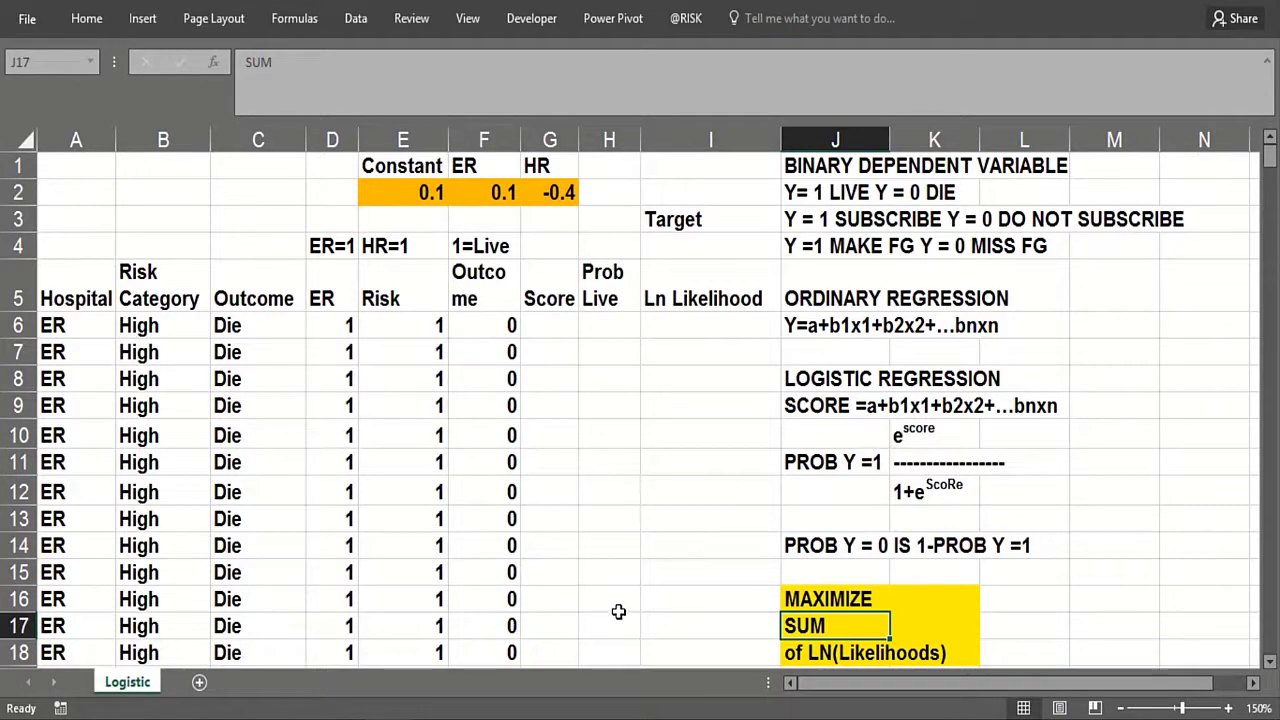
{"action": "left_click", "coordinate": [560, 337]}
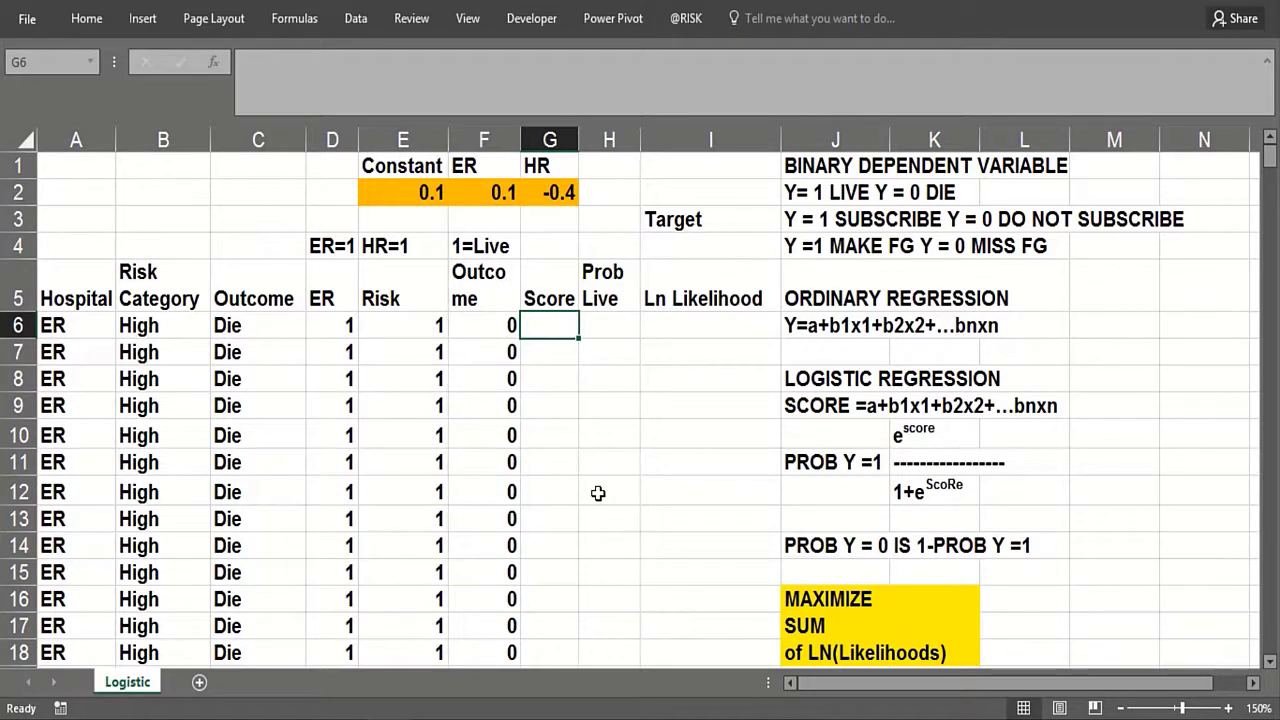
Step: Enter the italic label 'Marketing Analytics' in J7 beneath the ordinary regression equation
{"action": "left_click", "coordinate": [822, 357]}
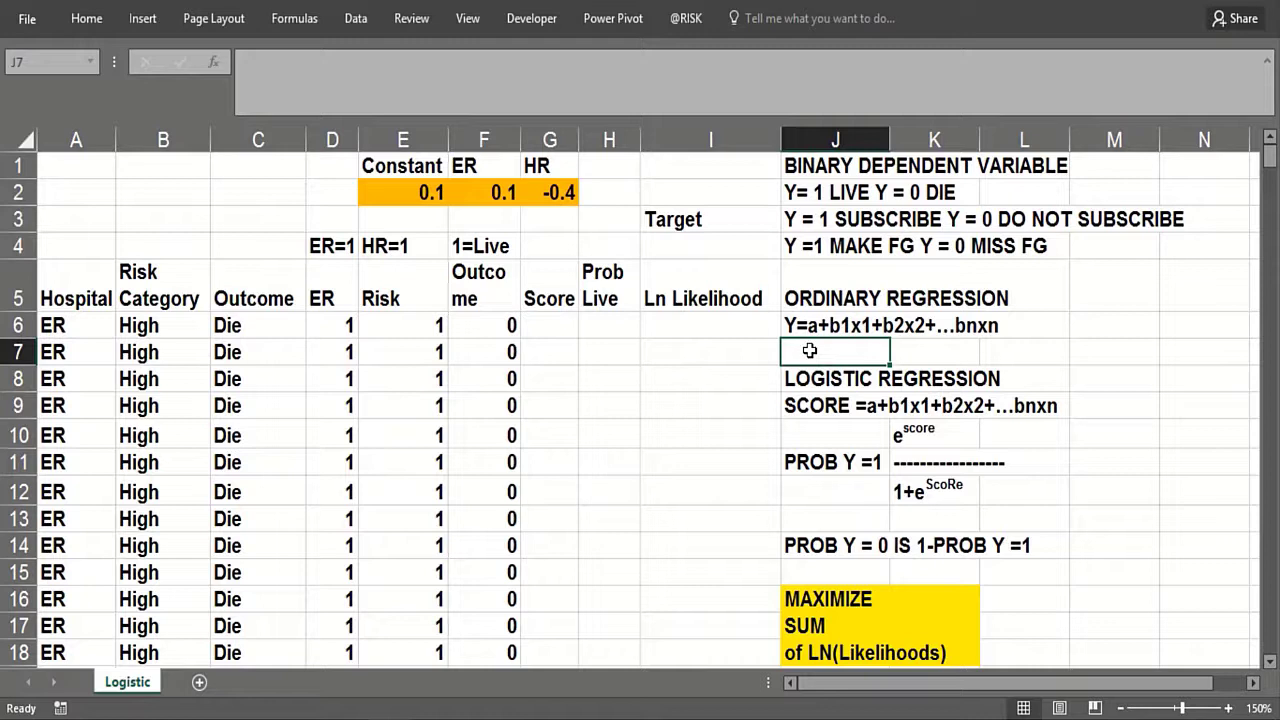
{"action": "type", "text": "m"}
{"action": "key", "text": "BackSpace"}
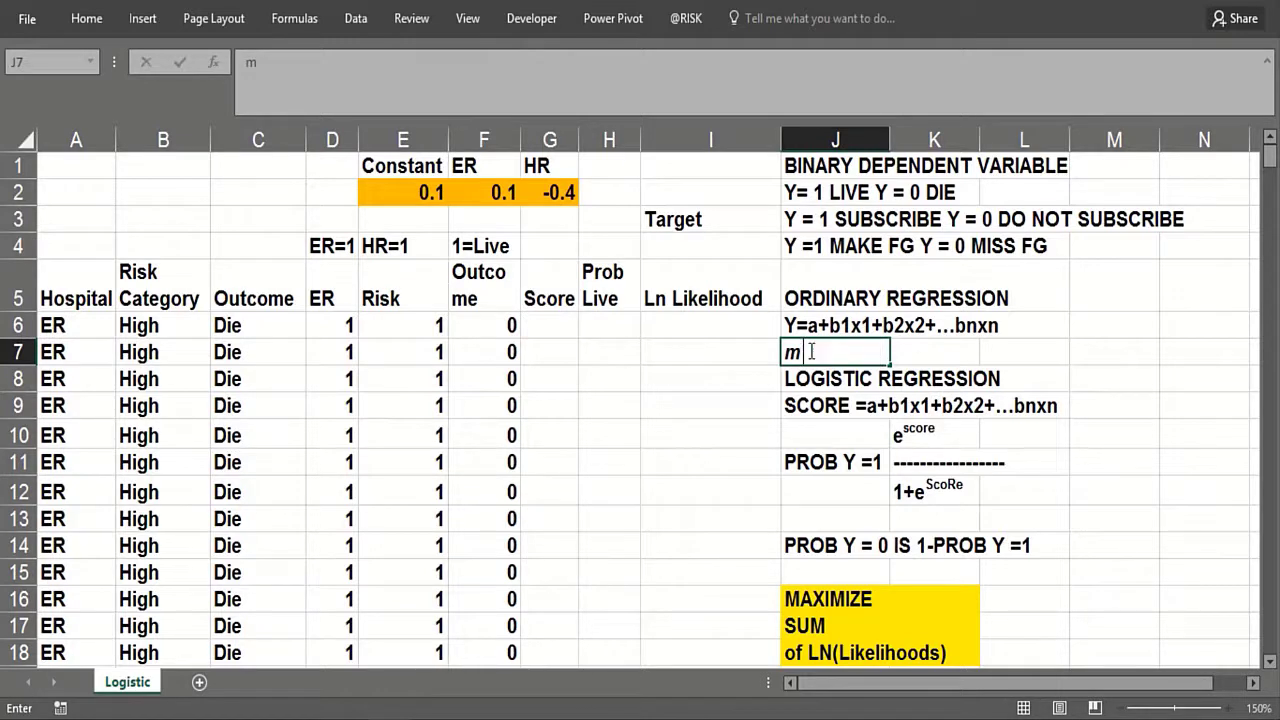
{"action": "key", "text": "BackSpace"}
{"action": "type", "text": "mARK"}
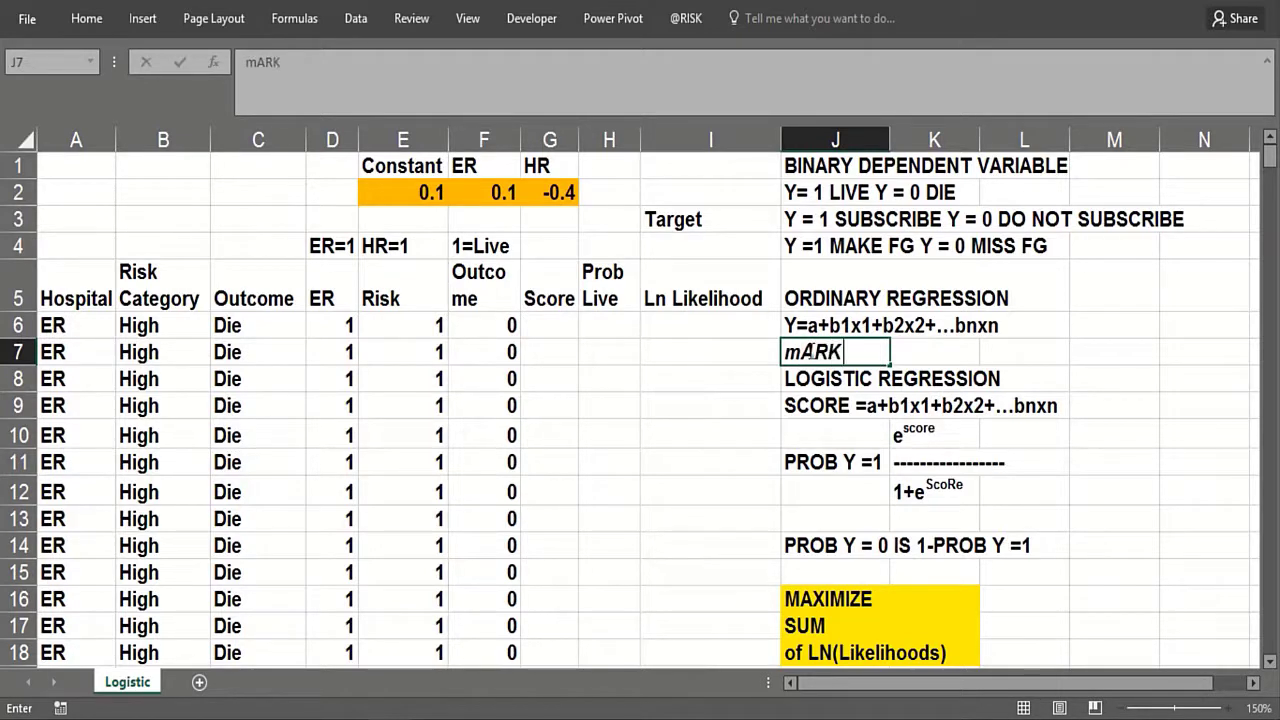
{"action": "key", "text": "BackSpace"}
{"action": "key", "text": "BackSpace"}
{"action": "key", "text": "BackSpace"}
{"action": "key", "text": "BackSpace"}
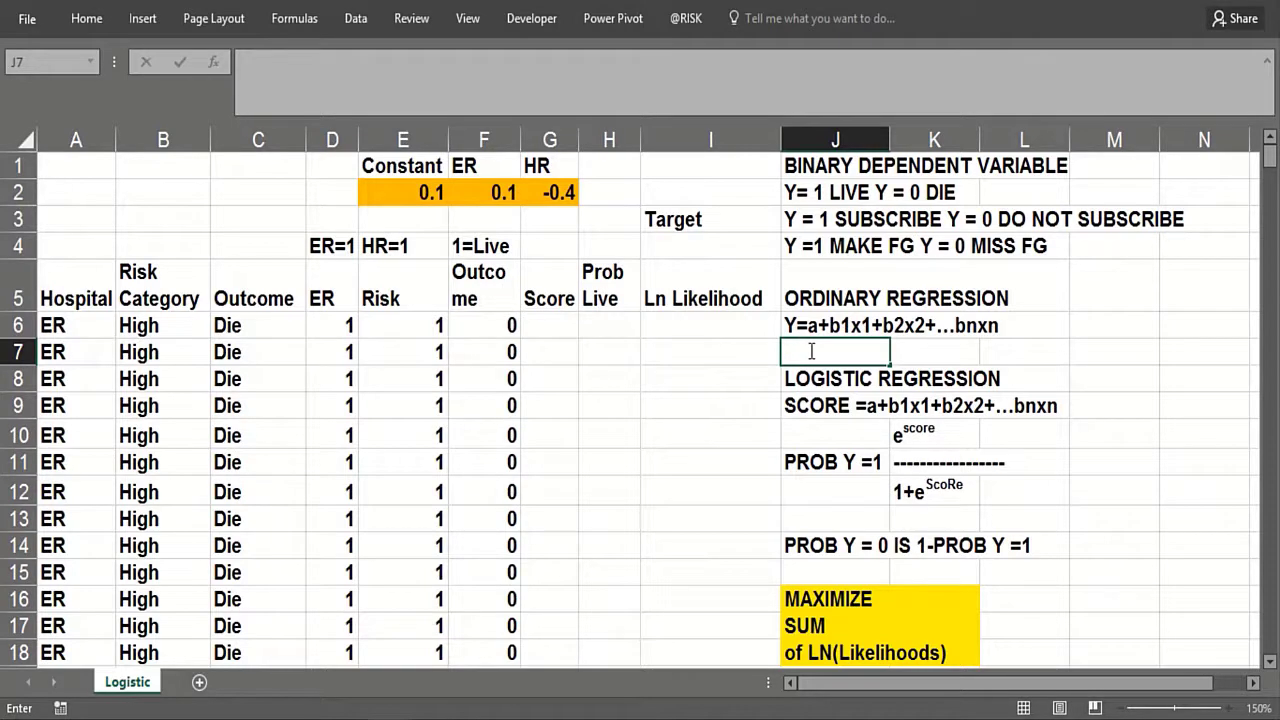
{"action": "type", "text": "Mar"}
{"action": "type", "text": "keting Anal"}
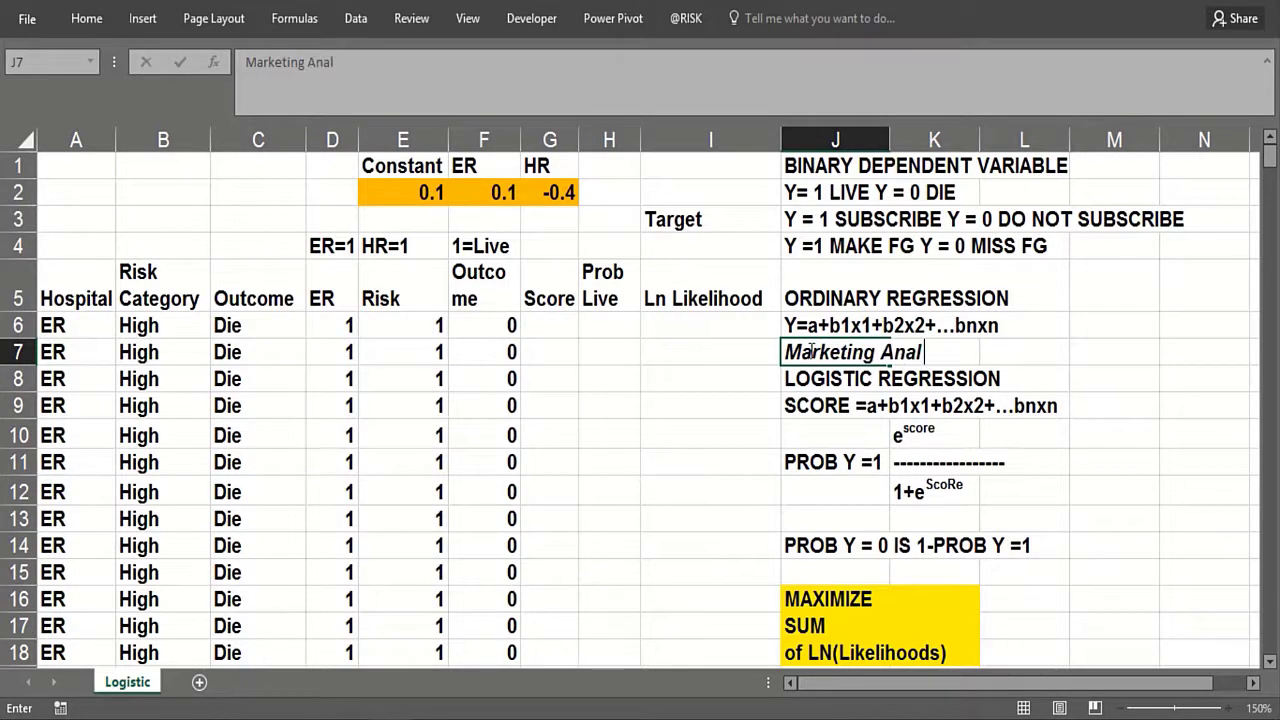
{"action": "type", "text": "ytics"}
{"action": "key", "text": "Return"}
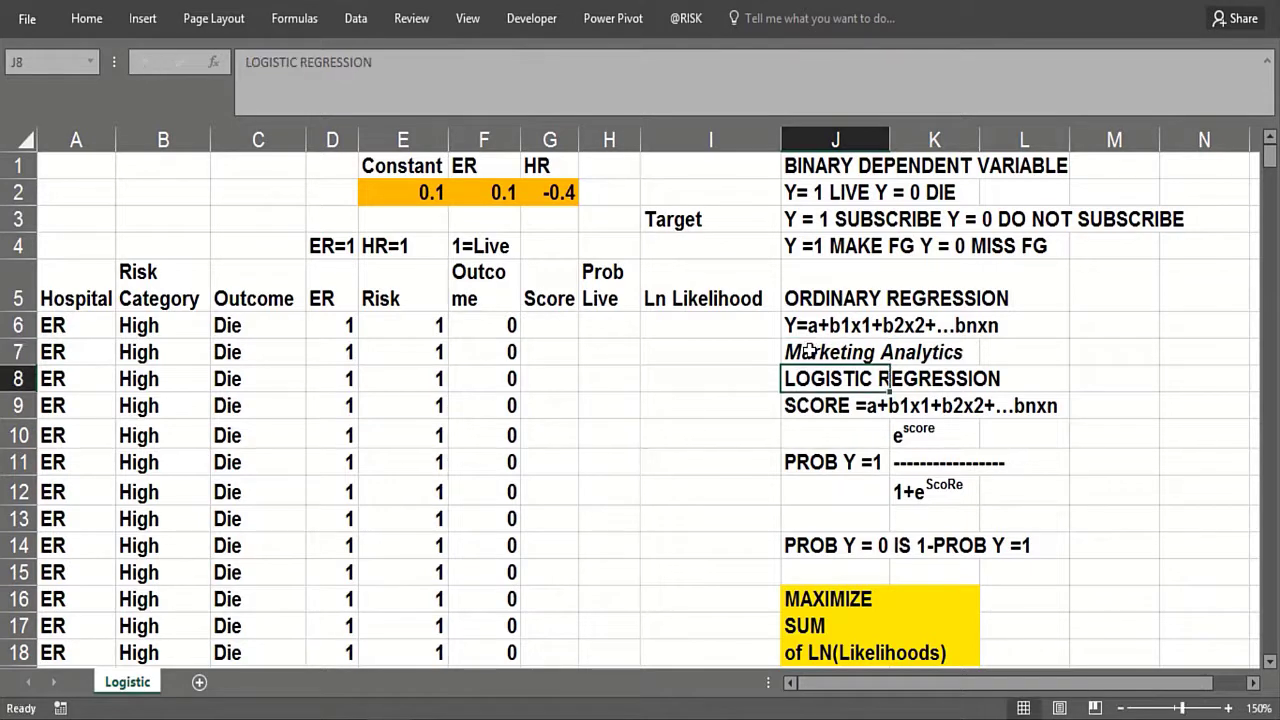
{"action": "left_click", "coordinate": [181, 327]}
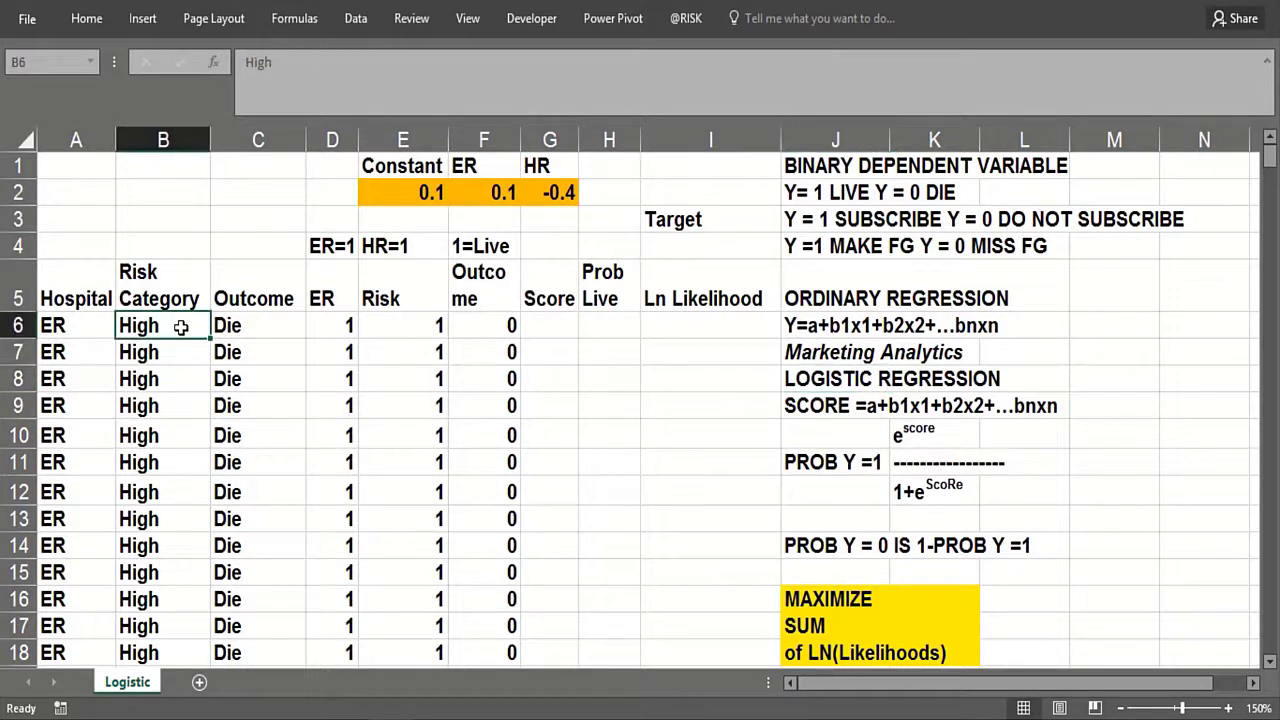
{"action": "left_click", "coordinate": [105, 332]}
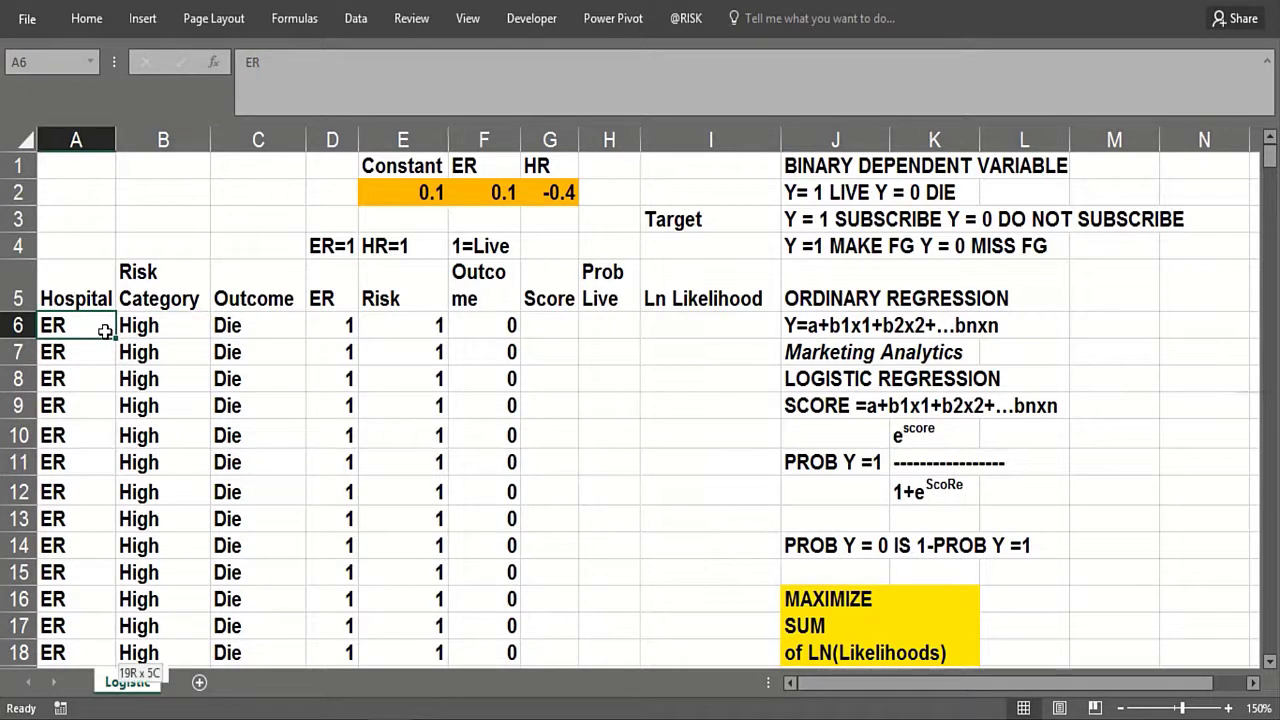
{"action": "key", "text": "ctrl+shift+Down"}
{"action": "key", "text": "ctrl+shift+Up"}
{"action": "key", "text": "Up"}
{"action": "key", "text": "Up"}
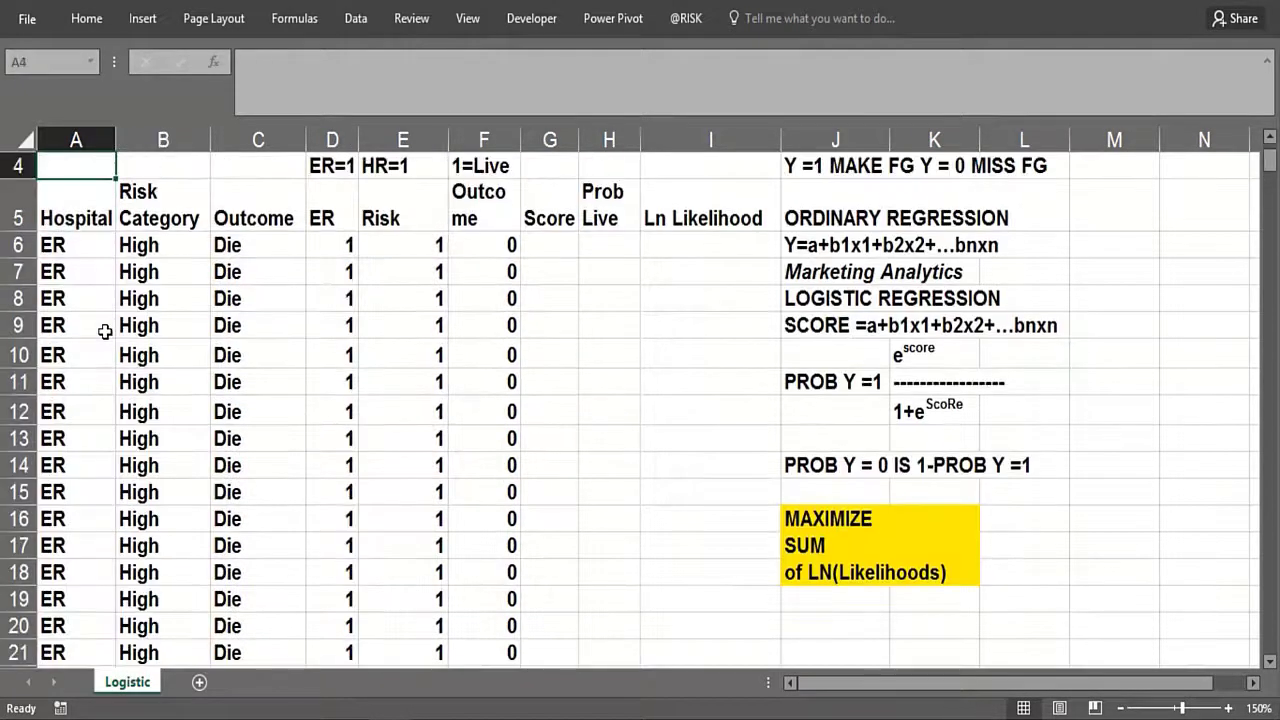
{"action": "key", "text": "Up"}
{"action": "key", "text": "Up"}
{"action": "key", "text": "Up"}
{"action": "left_click", "coordinate": [86, 327]}
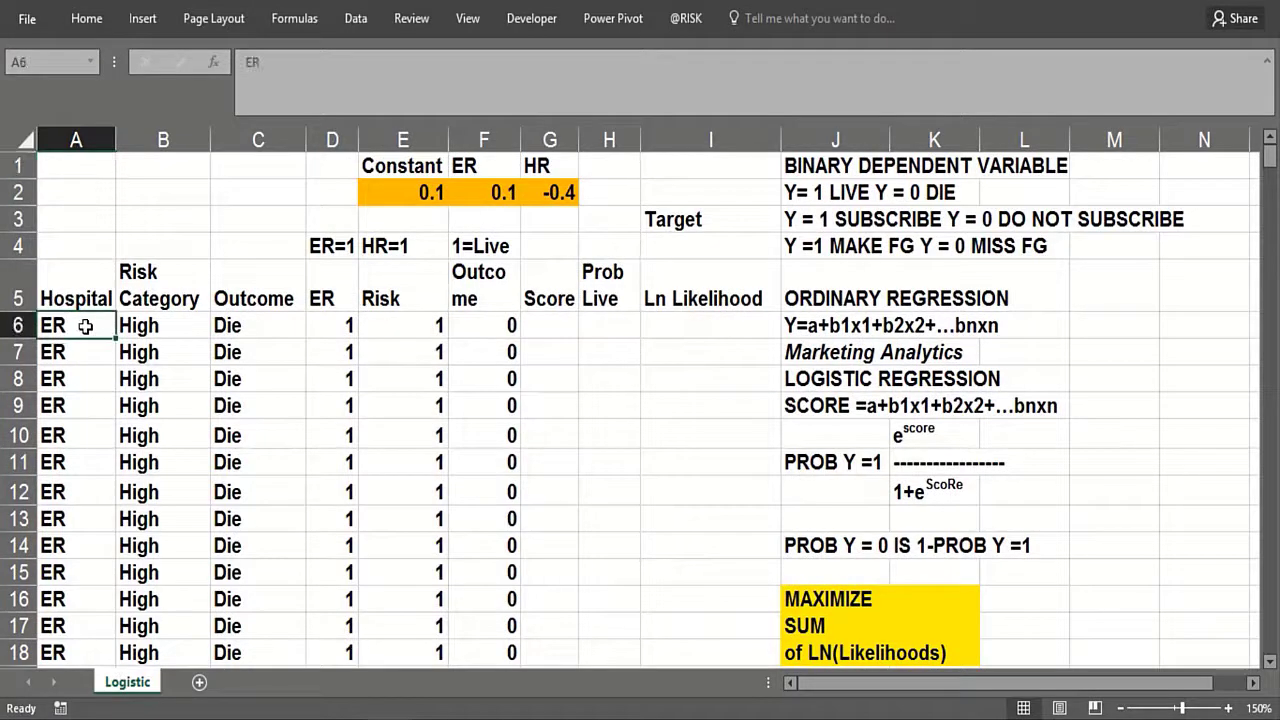
{"action": "left_click", "coordinate": [94, 354]}
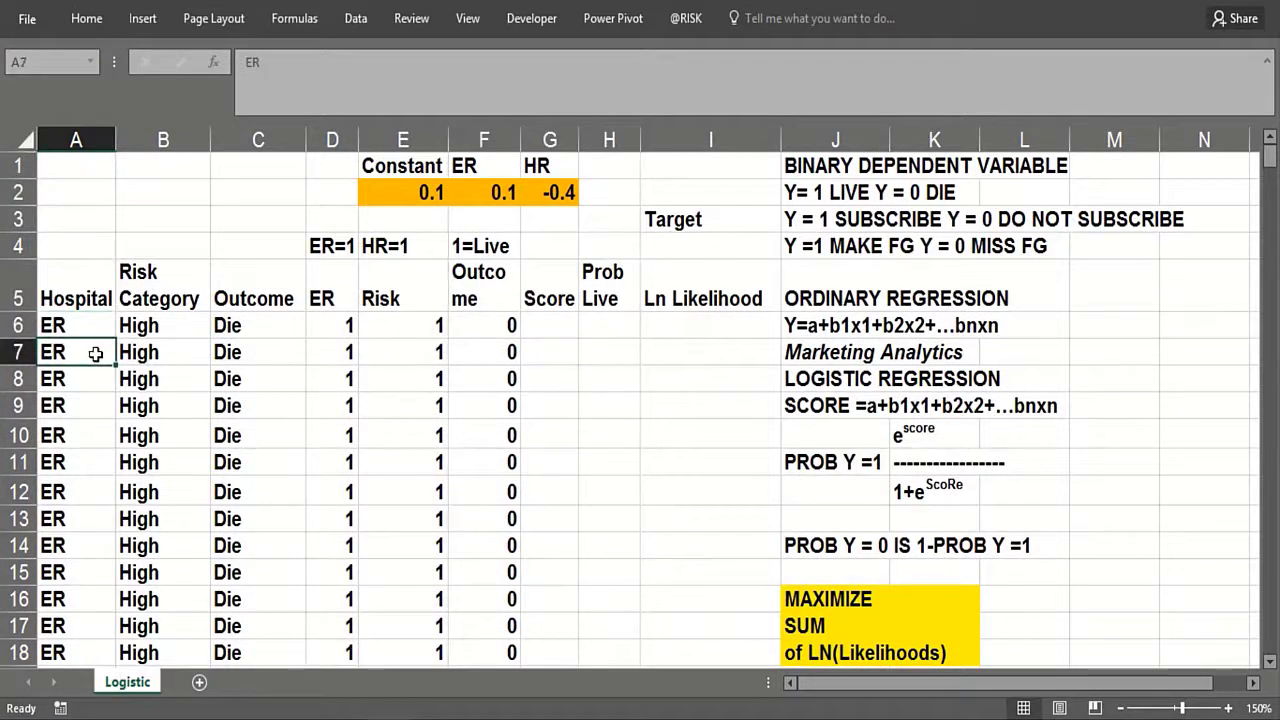
{"action": "left_click", "coordinate": [172, 332]}
{"action": "left_click", "coordinate": [171, 357]}
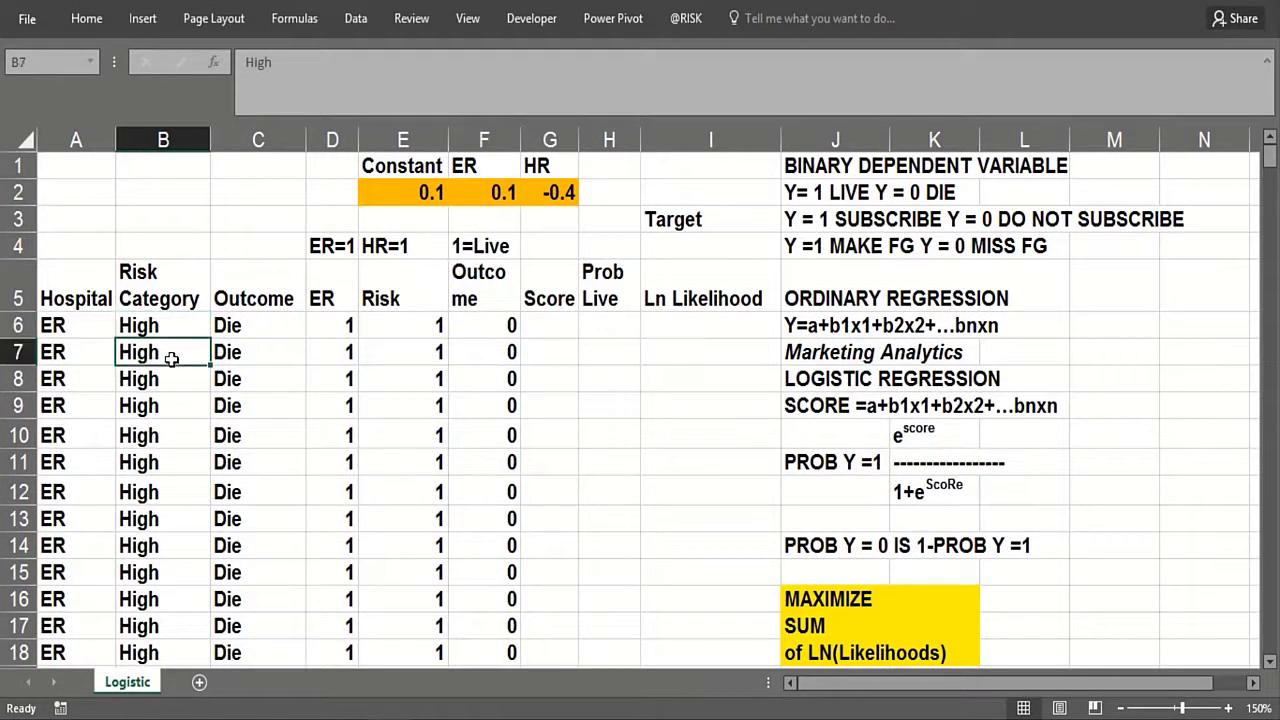
{"action": "left_click", "coordinate": [172, 327]}
{"action": "left_click", "coordinate": [232, 327]}
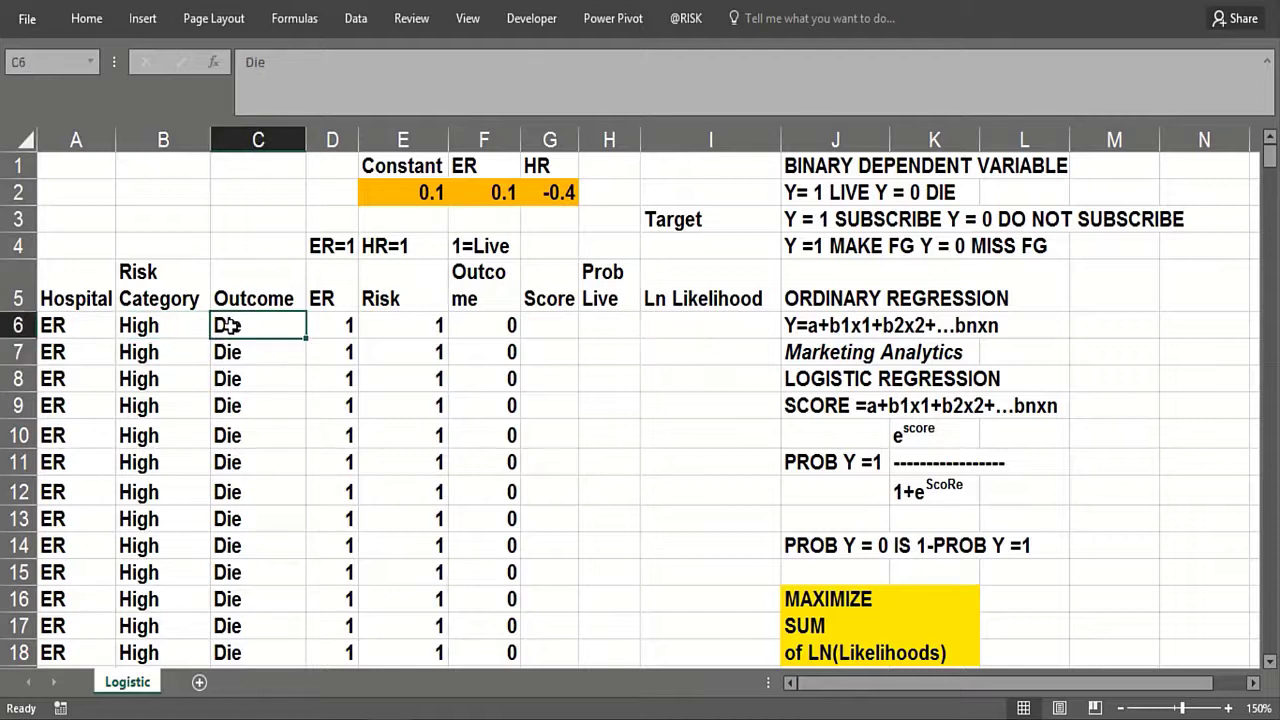
{"action": "left_click", "coordinate": [341, 323]}
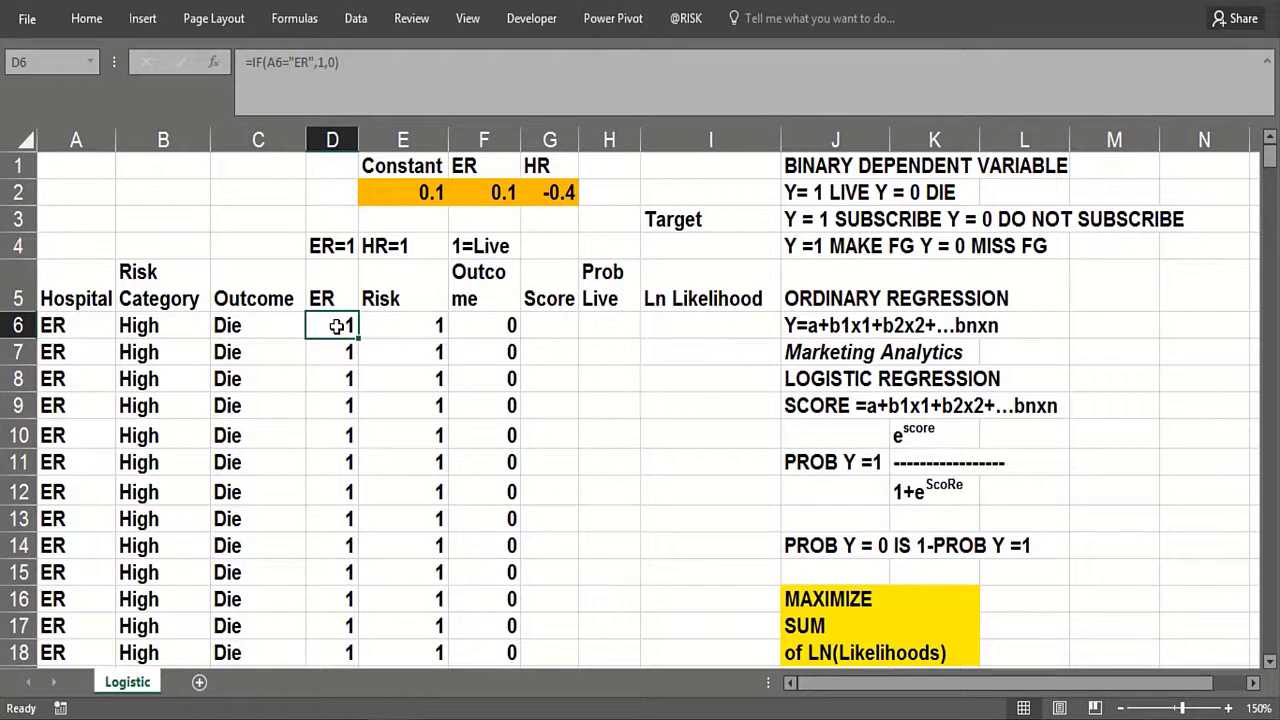
{"action": "key", "text": "Page_Down"}
{"action": "key", "text": "Page_Down"}
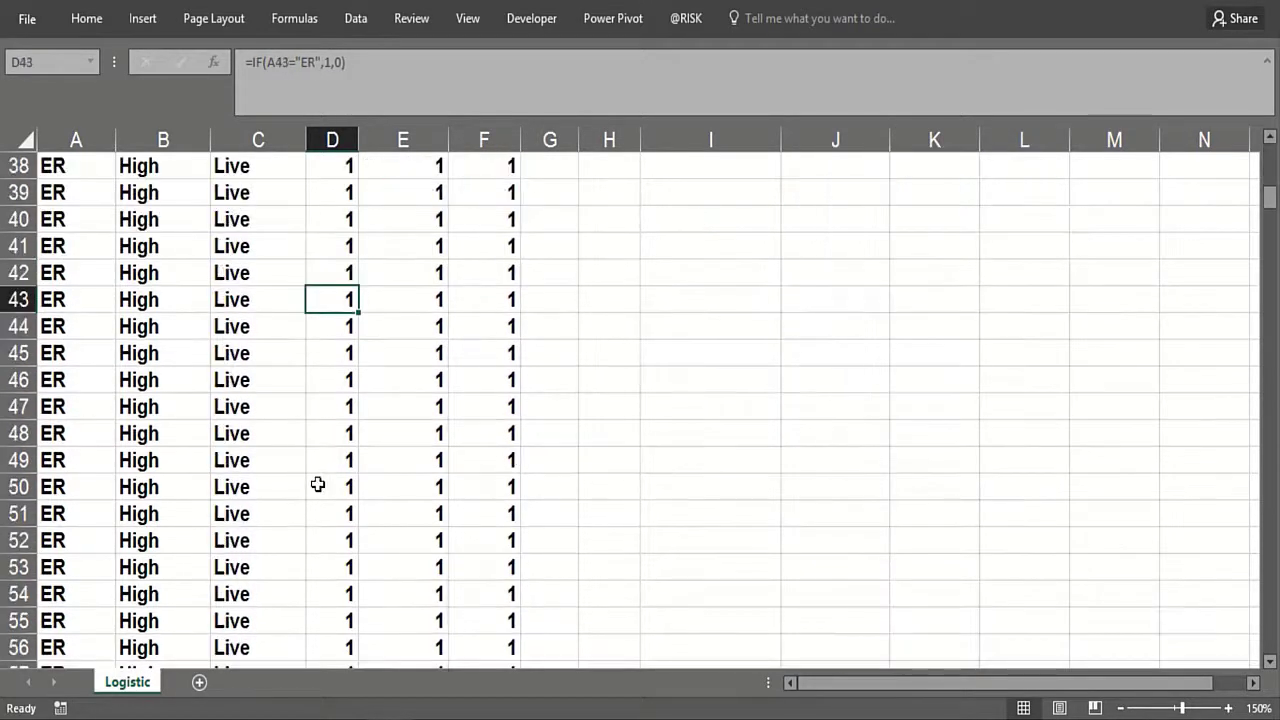
{"action": "key", "text": "Page_Down"}
{"action": "key", "text": "Page_Down"}
{"action": "key", "text": "Page_Down"}
{"action": "key", "text": "Page_Down"}
{"action": "key", "text": "Page_Down"}
{"action": "key", "text": "Page_Down"}
{"action": "key", "text": "Page_Down"}
{"action": "key", "text": "Page_Down"}
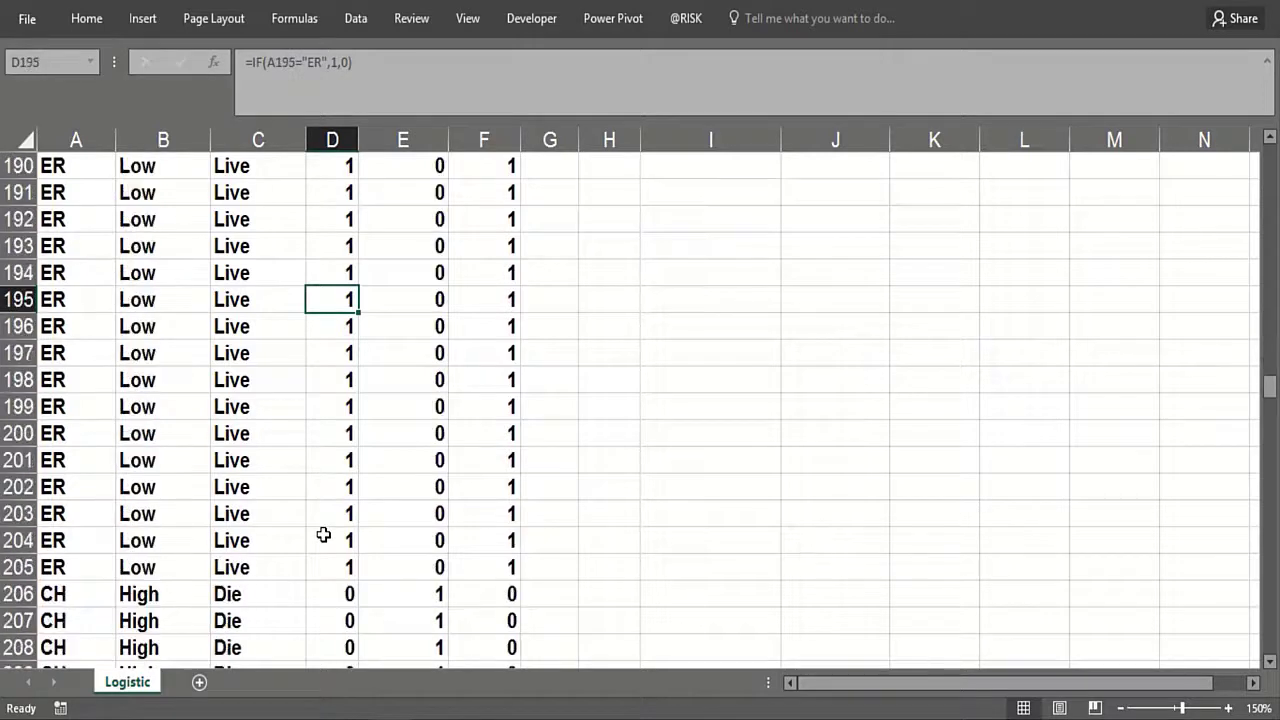
{"action": "key", "text": "Page_Down"}
{"action": "key", "text": "Up"}
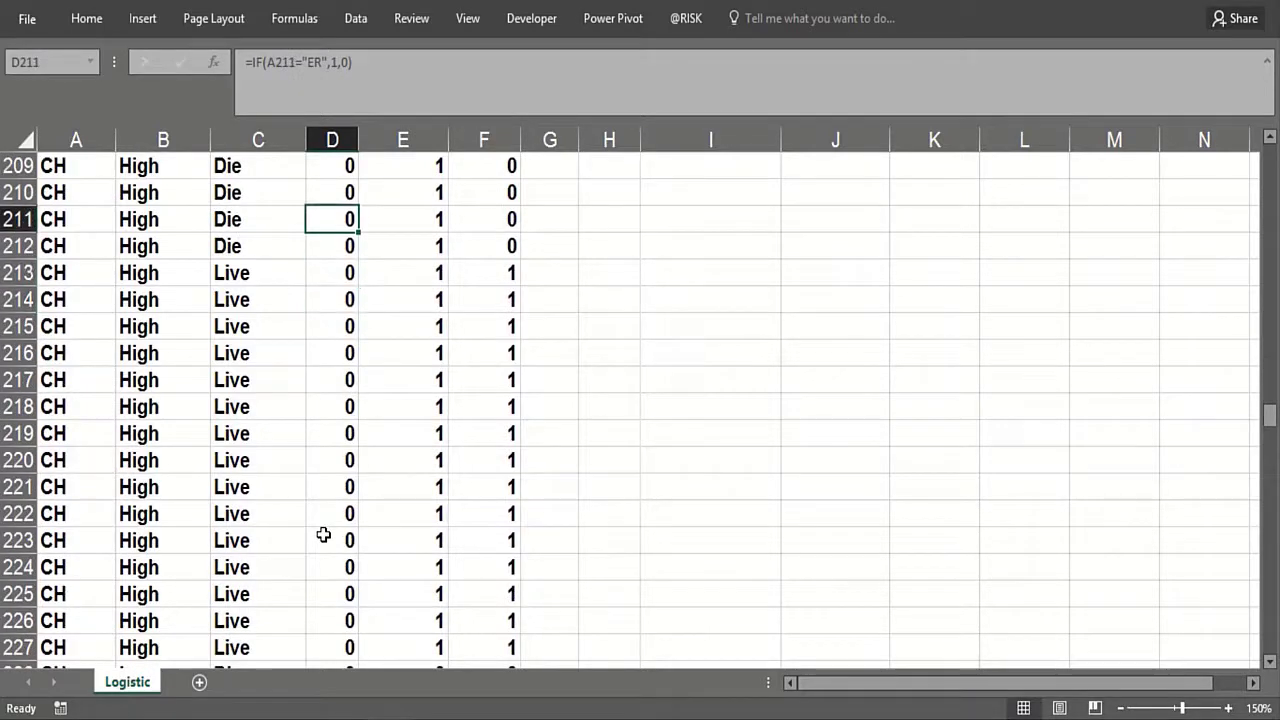
{"action": "key", "text": "Up"}
{"action": "key", "text": "Up"}
{"action": "key", "text": "Up"}
{"action": "key", "text": "Up"}
{"action": "key", "text": "Up"}
{"action": "key", "text": "Up"}
{"action": "key", "text": "Up"}
{"action": "key", "text": "Up"}
{"action": "key", "text": "Up"}
{"action": "key", "text": "Up"}
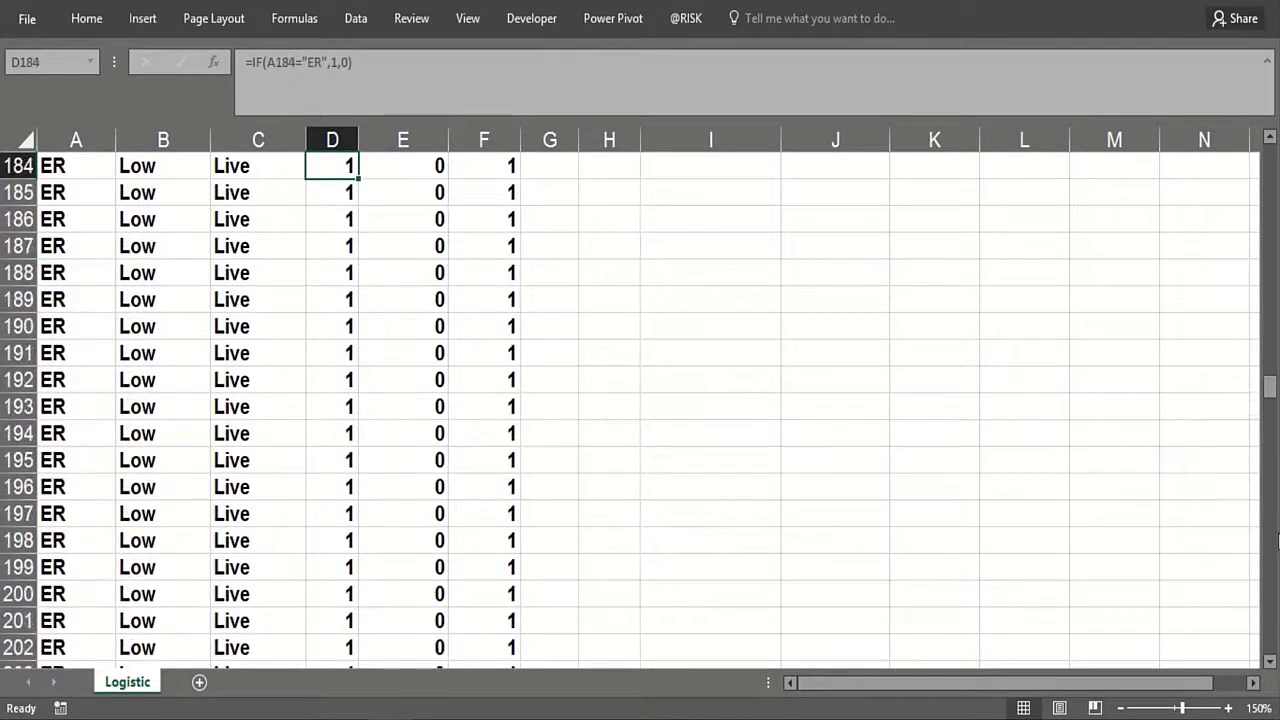
{"action": "left_click_drag", "start_coordinate": [1266, 405], "coordinate": [1266, 150]}
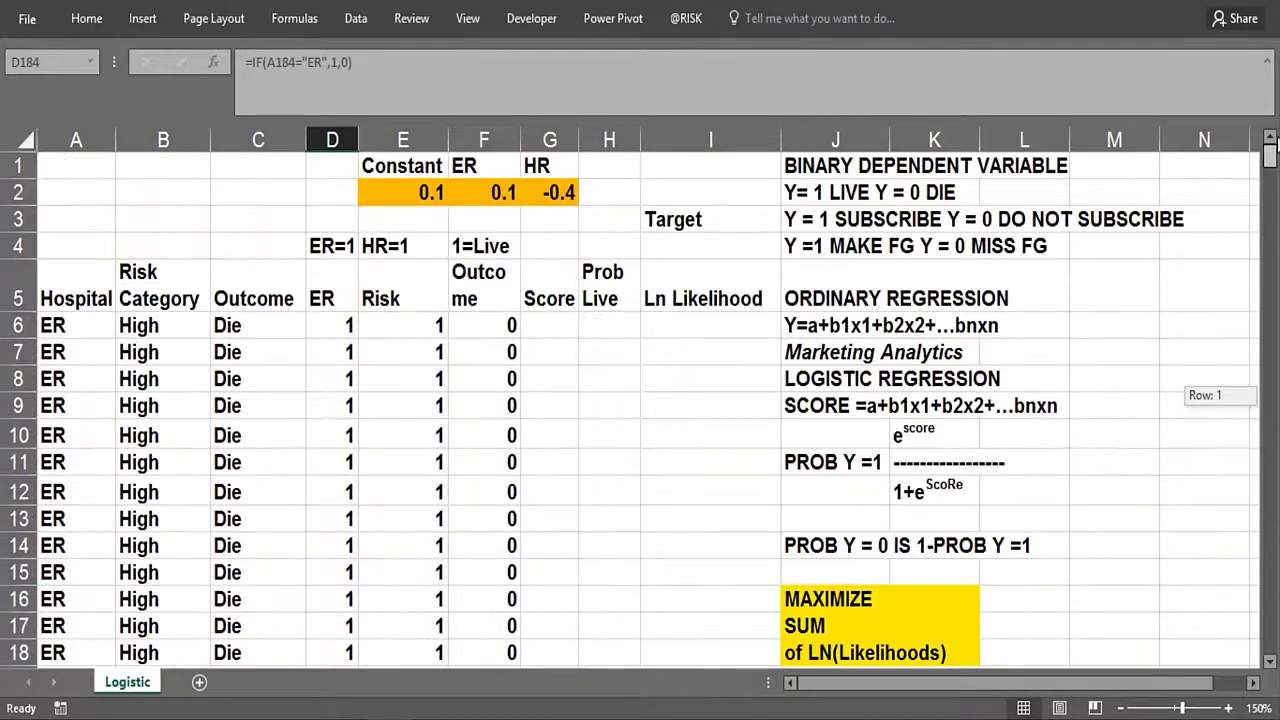
{"action": "left_click", "coordinate": [392, 325]}
{"action": "double_click", "coordinate": [392, 325]}
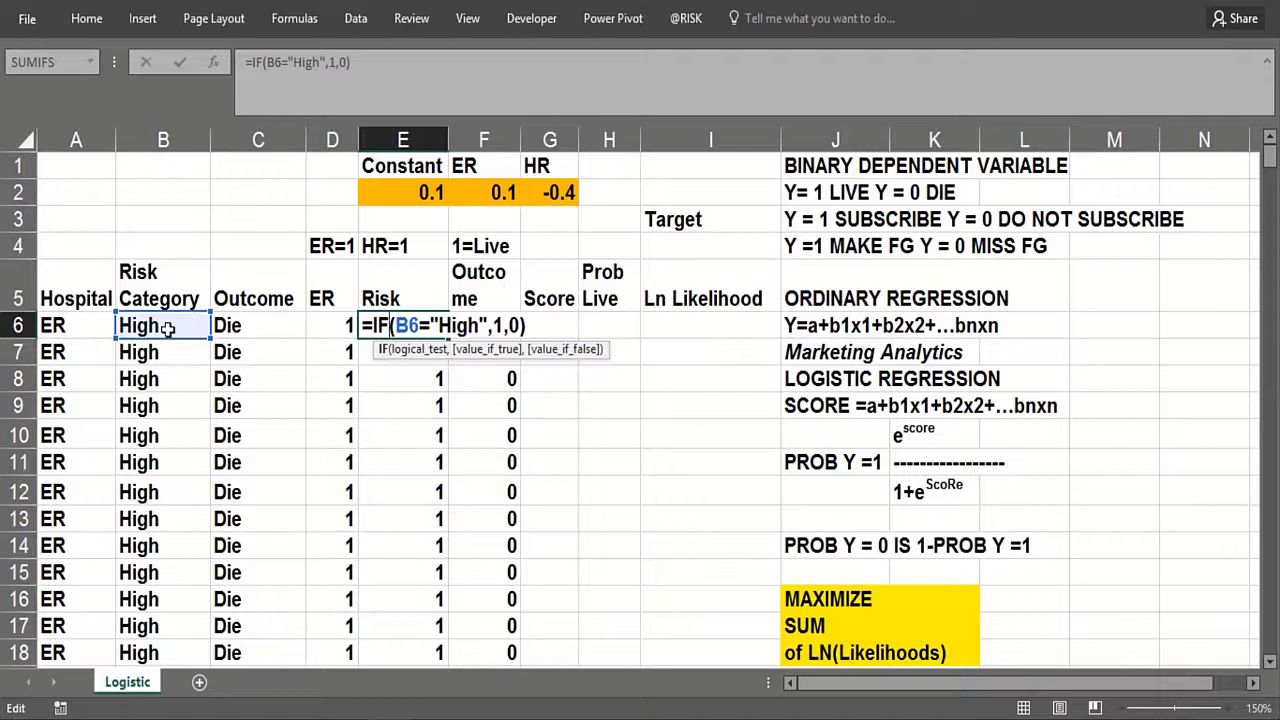
{"action": "left_click", "coordinate": [415, 436]}
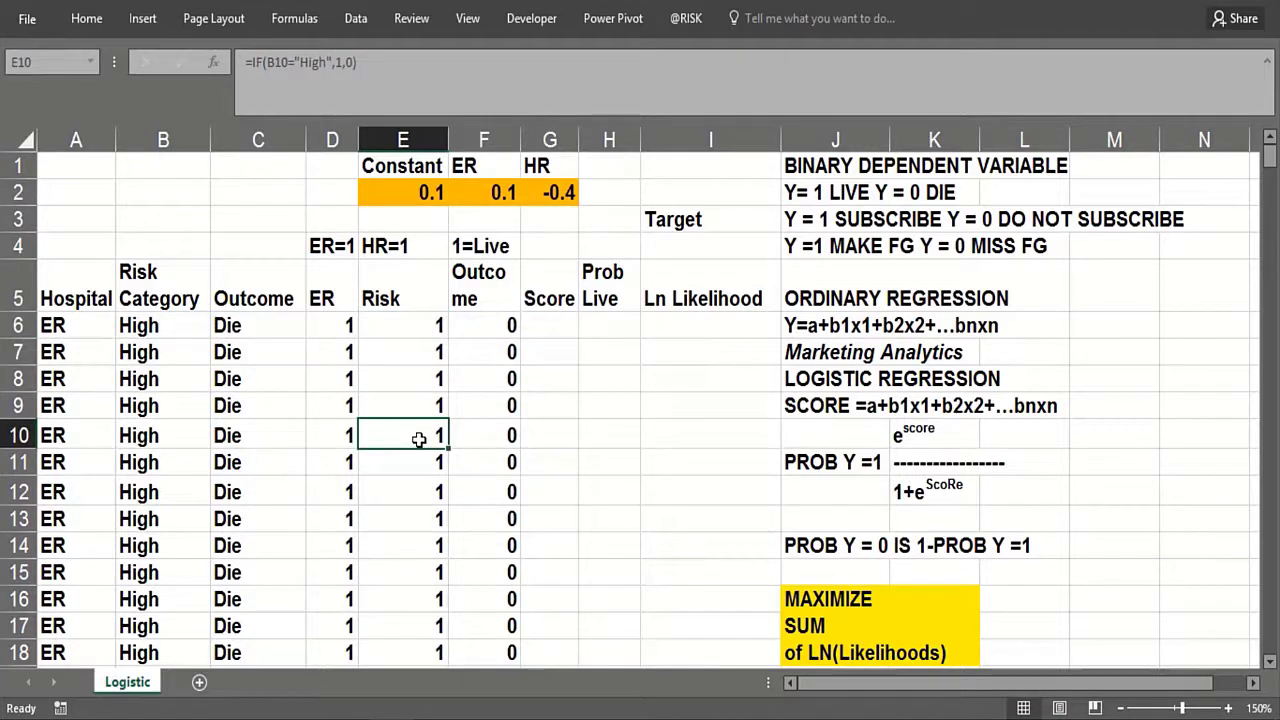
{"action": "key", "text": "Page_Down"}
{"action": "key", "text": "Page_Down"}
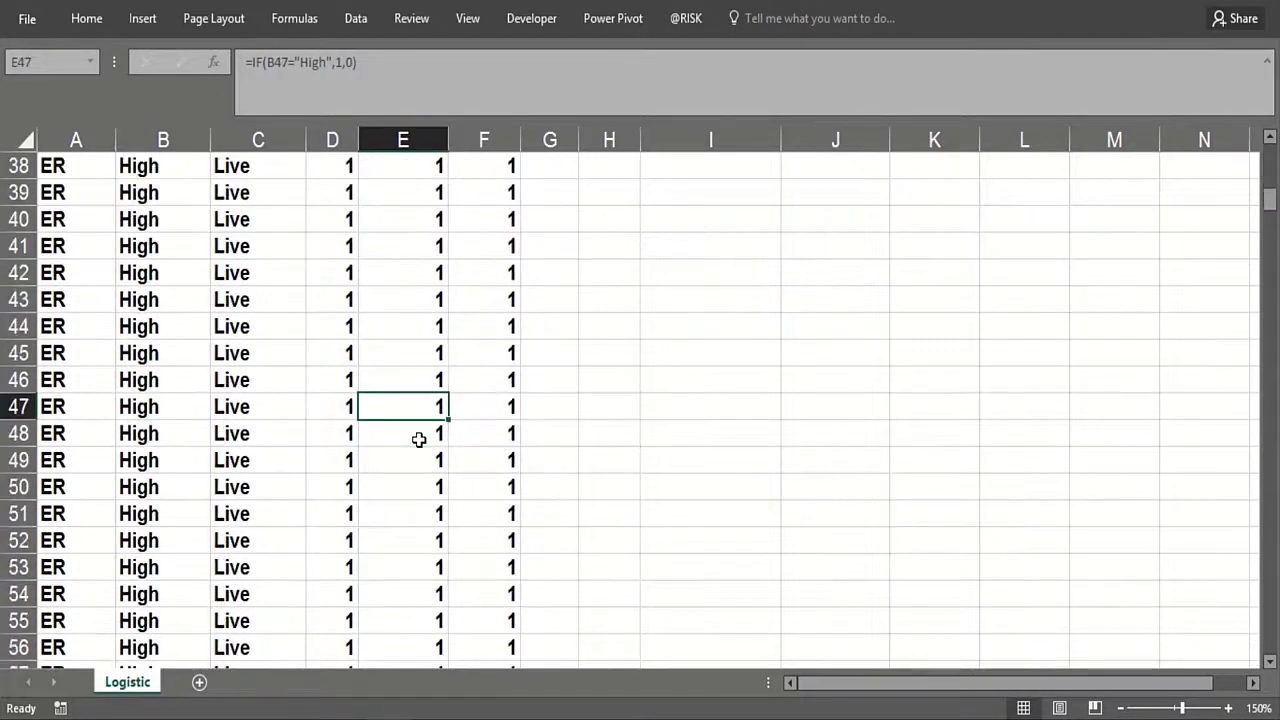
{"action": "key", "text": "Page_Down"}
{"action": "key", "text": "Page_Down"}
{"action": "key", "text": "Page_Down"}
{"action": "key", "text": "Page_Down"}
{"action": "key", "text": "Page_Down"}
{"action": "key", "text": "Page_Down"}
{"action": "key", "text": "Page_Down"}
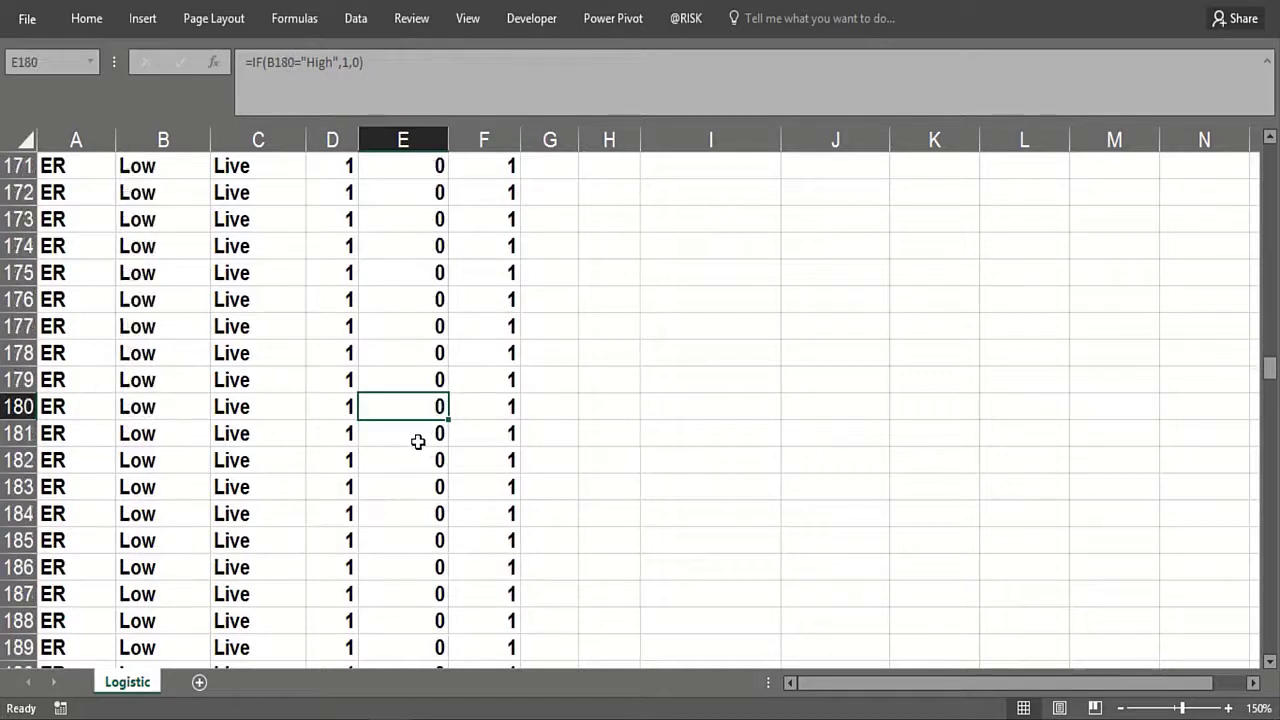
{"action": "key", "text": "Down"}
{"action": "key", "text": "Up"}
{"action": "key", "text": "Up"}
{"action": "key", "text": "Up"}
{"action": "key", "text": "Up"}
{"action": "key", "text": "Up"}
{"action": "key", "text": "Up"}
{"action": "key", "text": "Up"}
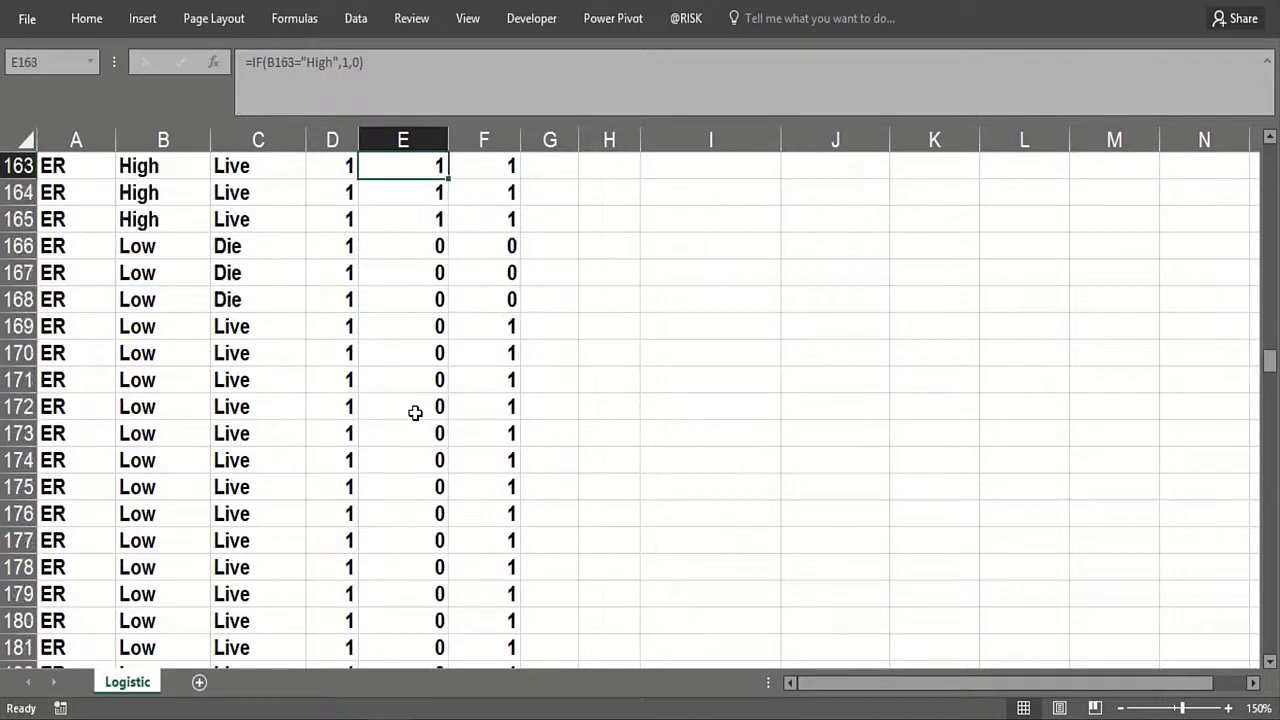
{"action": "key", "text": "Up"}
{"action": "key", "text": "Up"}
{"action": "key", "text": "Up"}
{"action": "key", "text": "Up"}
{"action": "key", "text": "Up"}
{"action": "key", "text": "Up"}
{"action": "key", "text": "Up"}
{"action": "key", "text": "Up"}
{"action": "key", "text": "Up"}
{"action": "key", "text": "Up"}
{"action": "key", "text": "Up"}
{"action": "key", "text": "Up"}
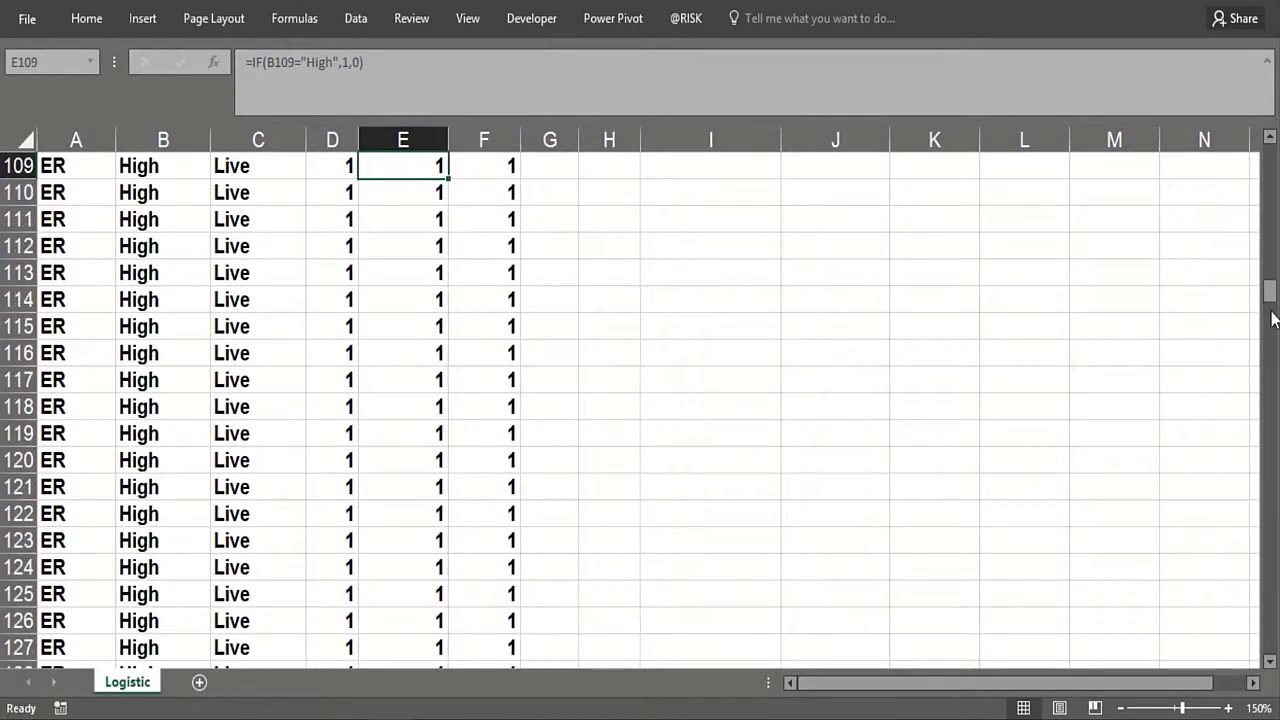
{"action": "left_click_drag", "start_coordinate": [1268, 308], "coordinate": [1268, 155]}
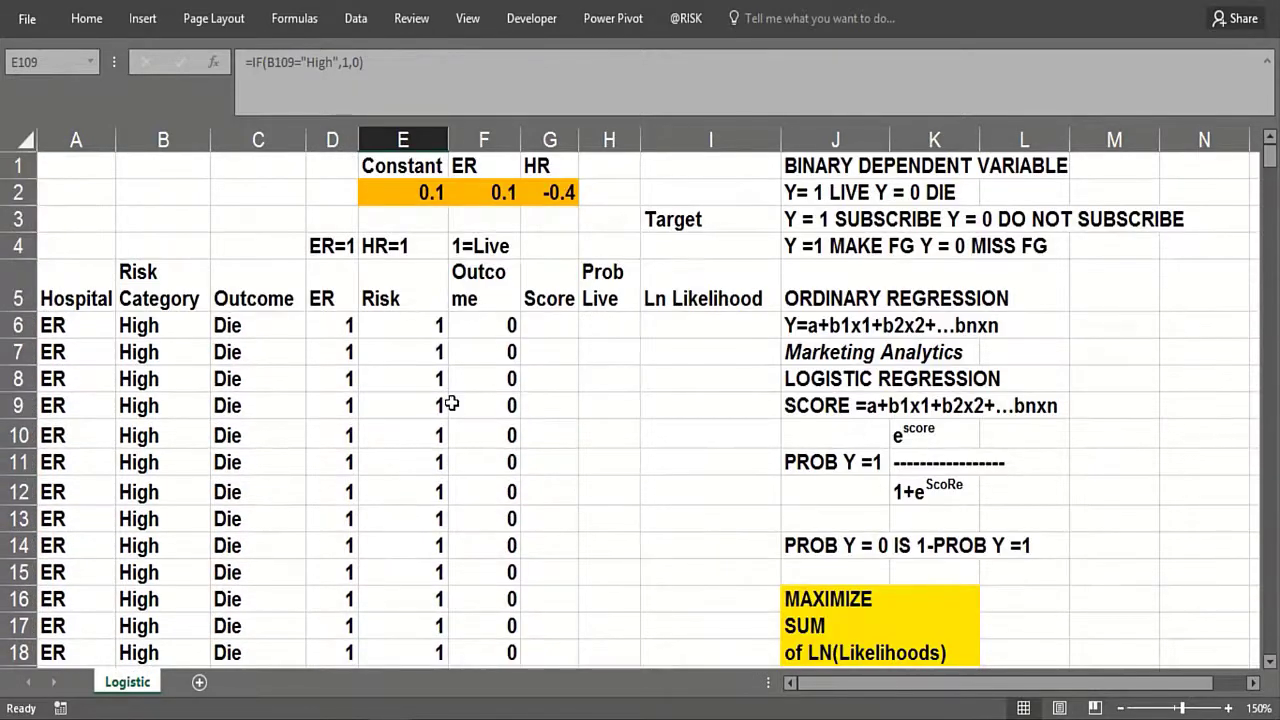
{"action": "left_click", "coordinate": [472, 320]}
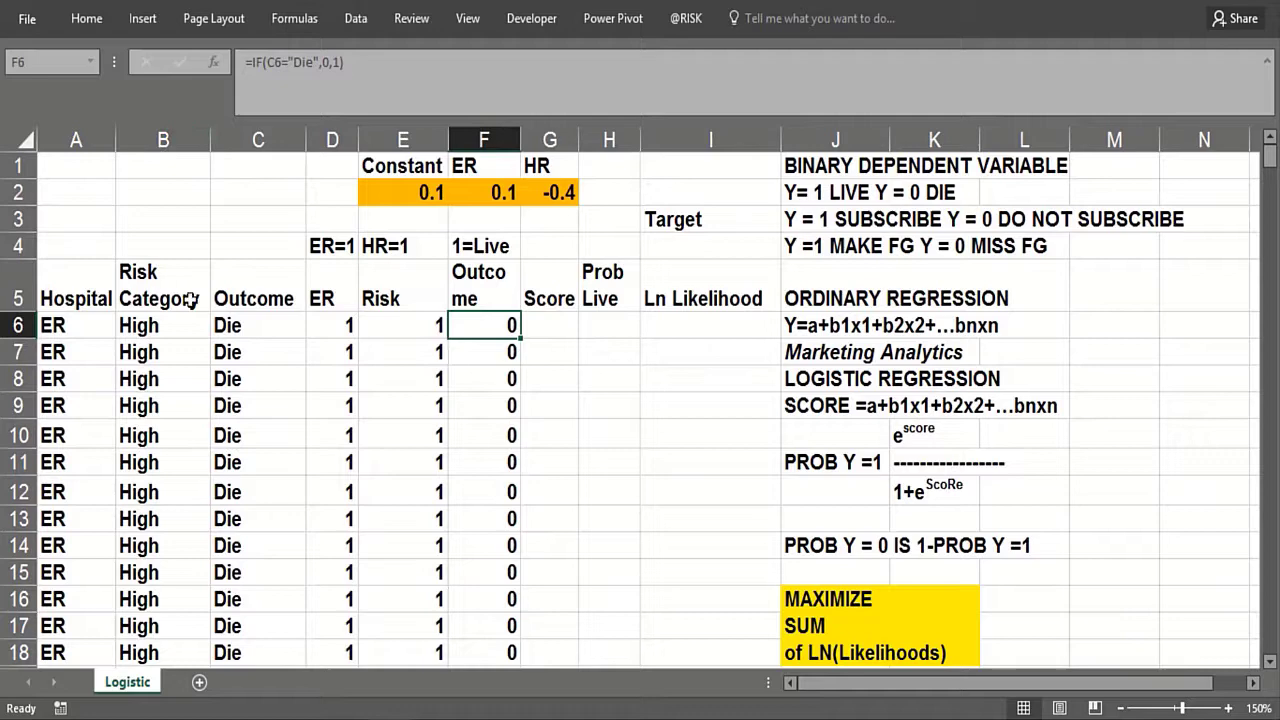
{"action": "left_click", "coordinate": [478, 445]}
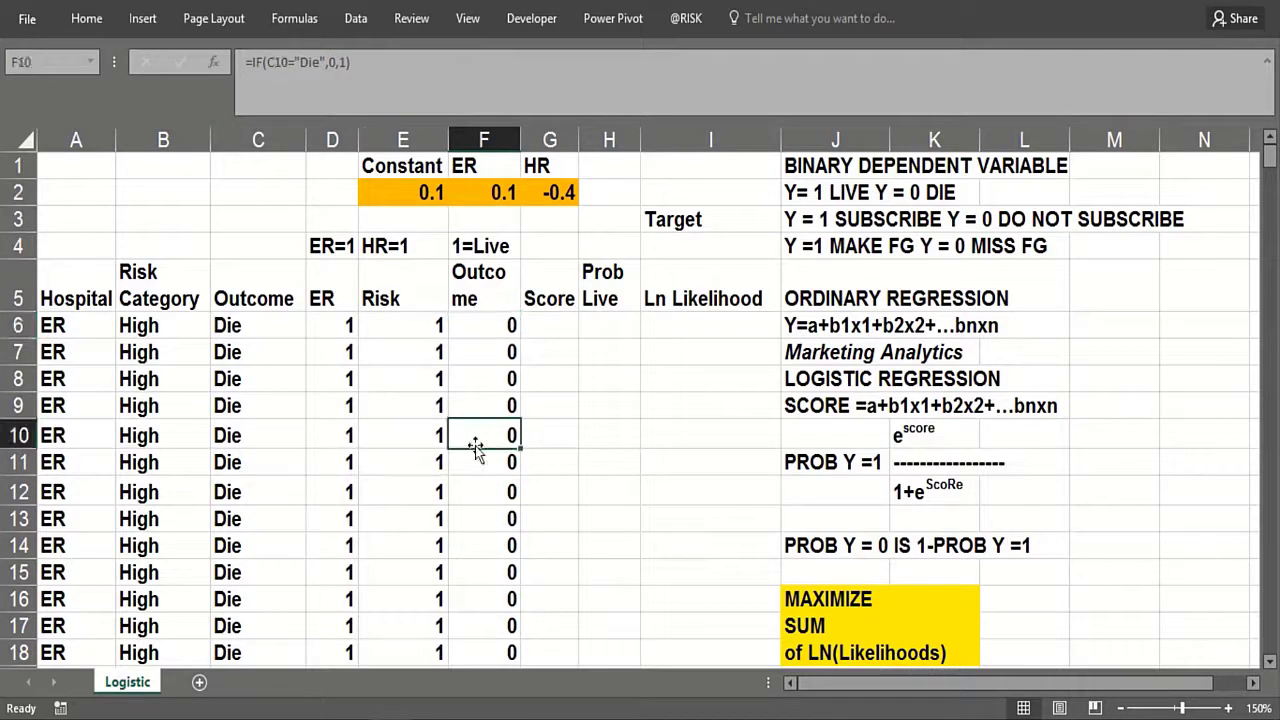
{"action": "key", "text": "Page_Down"}
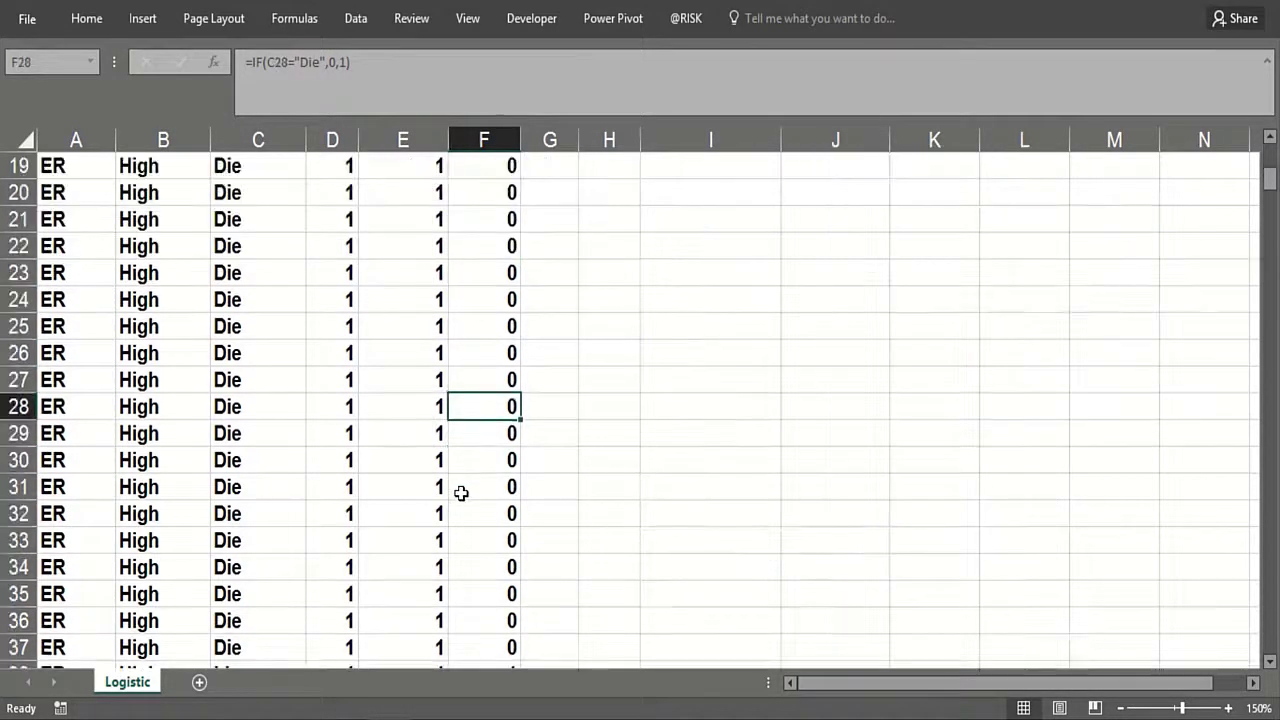
{"action": "key", "text": "Page_Down"}
{"action": "key", "text": "Page_Down"}
{"action": "key", "text": "Up"}
{"action": "key", "text": "Up"}
{"action": "key", "text": "Up"}
{"action": "key", "text": "Up"}
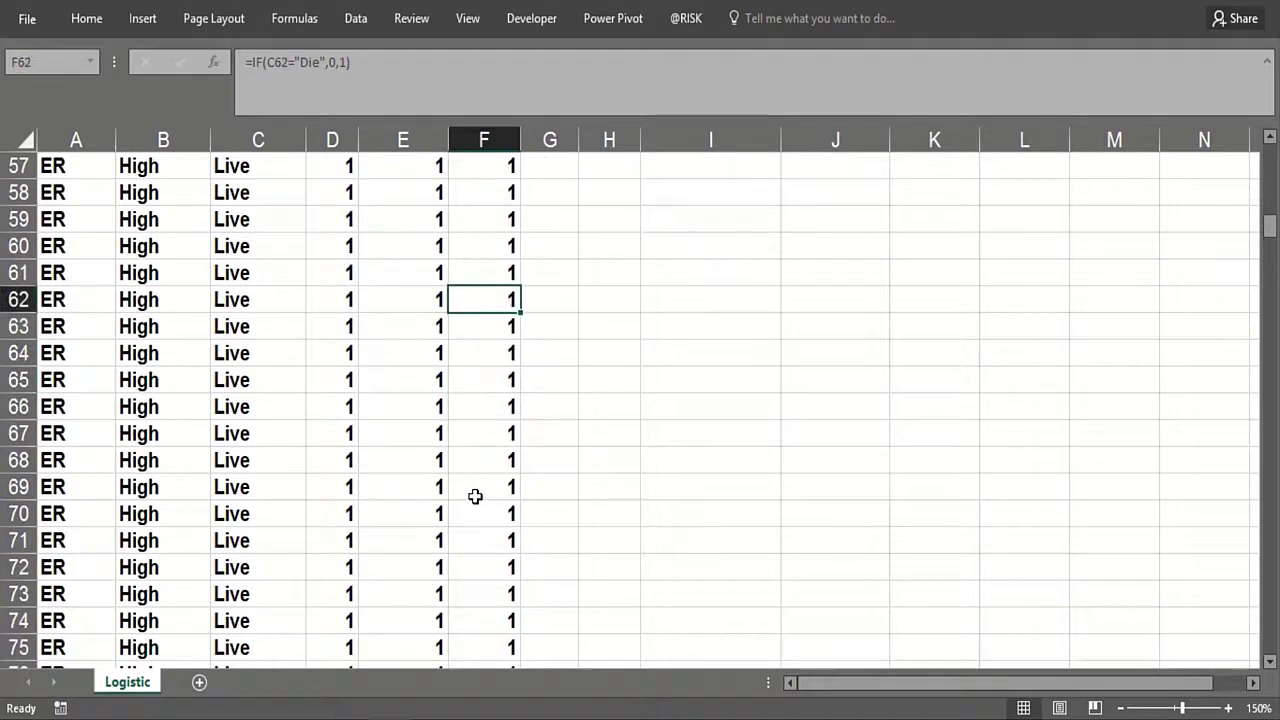
{"action": "key", "text": "Up"}
{"action": "key", "text": "Up"}
{"action": "key", "text": "Up"}
{"action": "key", "text": "Up"}
{"action": "key", "text": "Up"}
{"action": "key", "text": "Up"}
{"action": "key", "text": "Up"}
{"action": "key", "text": "Up"}
{"action": "key", "text": "Up"}
{"action": "key", "text": "Up"}
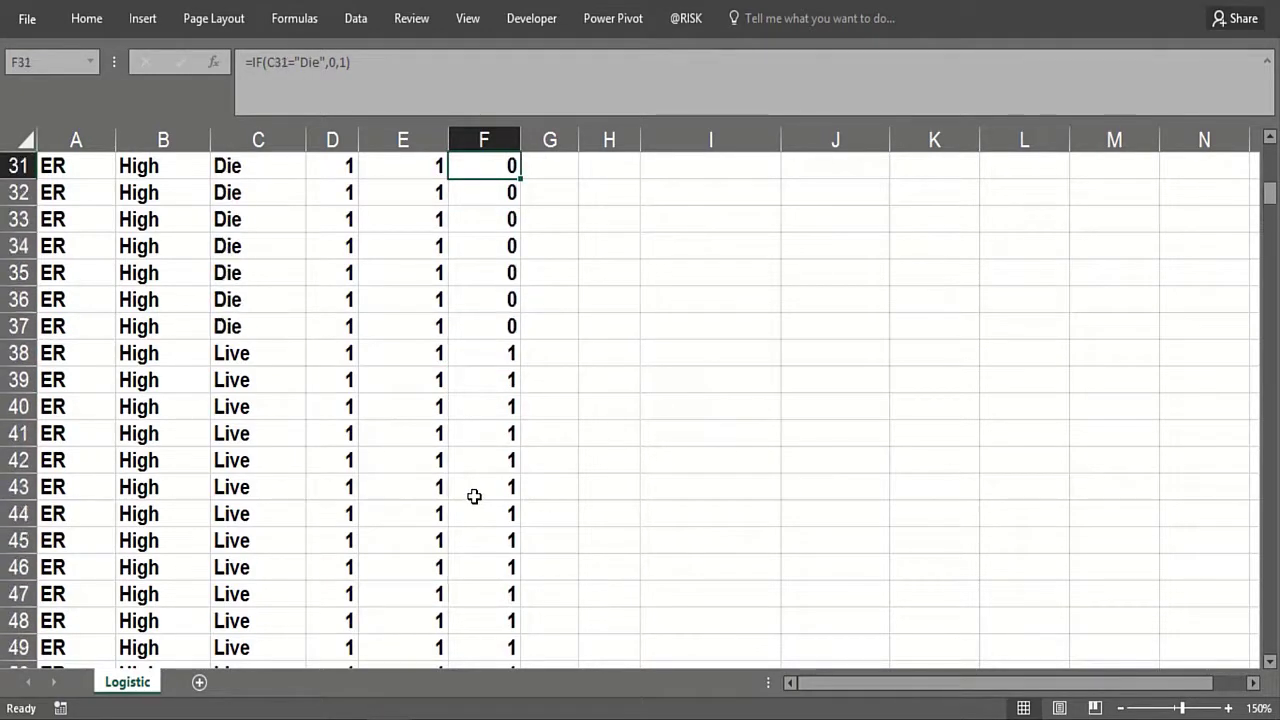
{"action": "key", "text": "Up"}
{"action": "key", "text": "Up"}
{"action": "key", "text": "Up"}
{"action": "scroll", "coordinate": [475, 497], "scroll_direction": "up", "scroll_amount": 4}
Step: Review the Constant, ER and HR coefficients in E2:G2 and widen the Score column
{"action": "scroll", "coordinate": [474, 491], "scroll_direction": "up", "scroll_amount": 2}
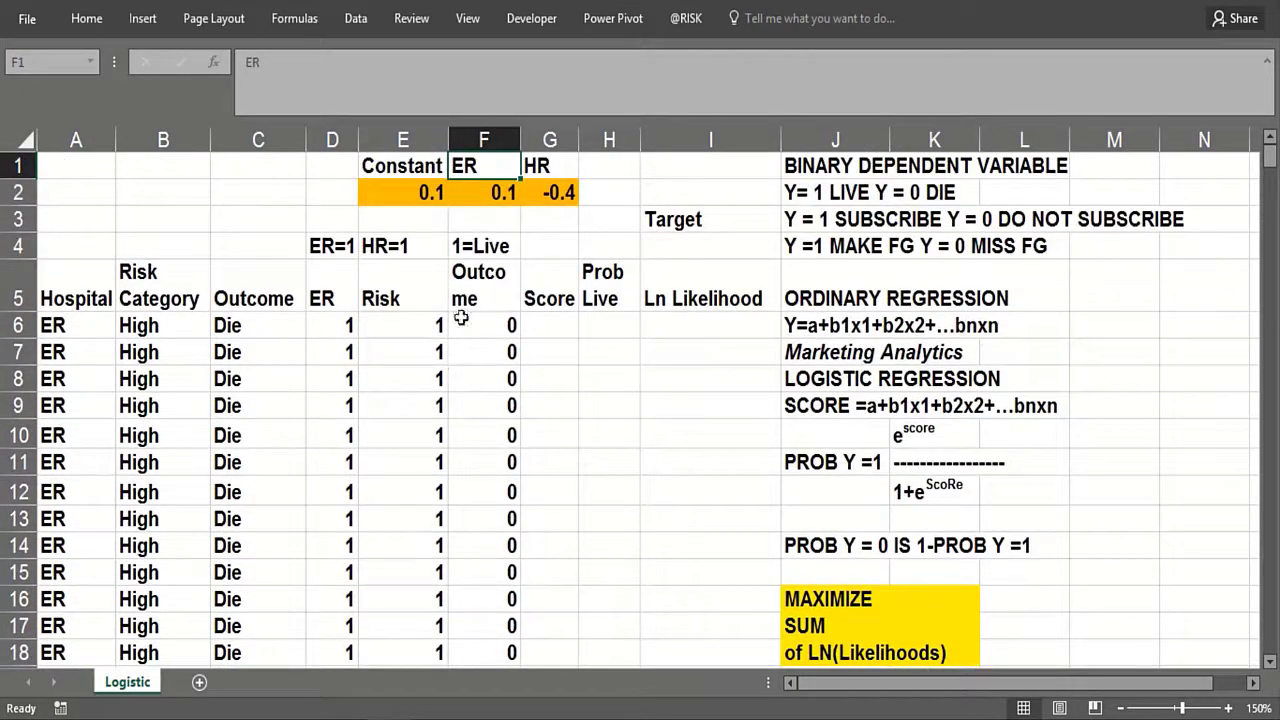
{"action": "left_click", "coordinate": [420, 191]}
{"action": "left_click_drag", "start_coordinate": [420, 191], "coordinate": [537, 192]}
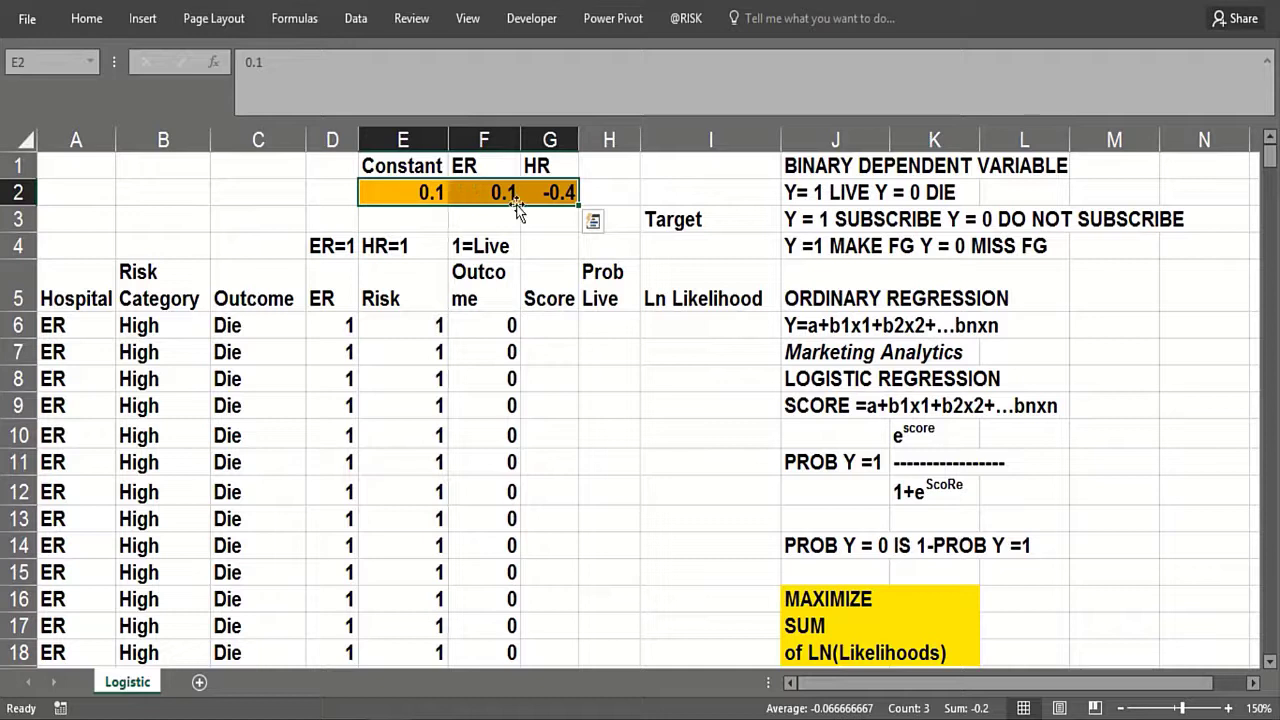
{"action": "left_click", "coordinate": [538, 336]}
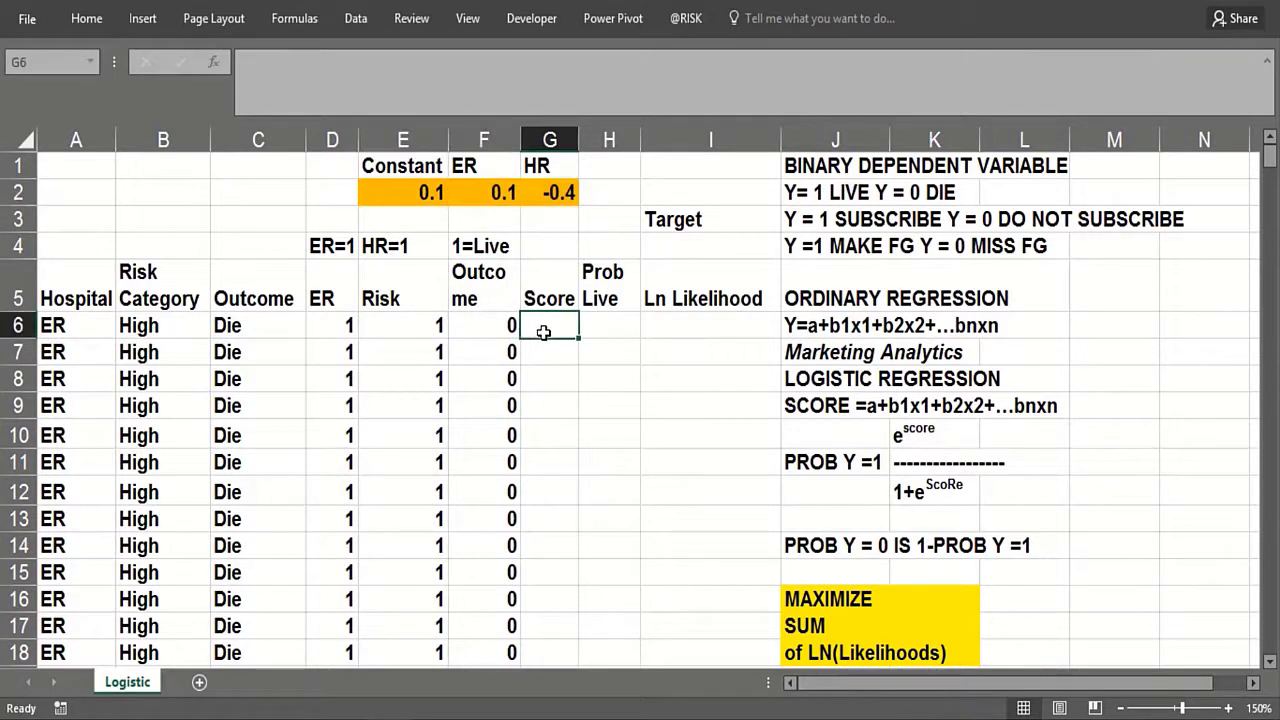
{"action": "left_click_drag", "start_coordinate": [578, 145], "coordinate": [686, 145]}
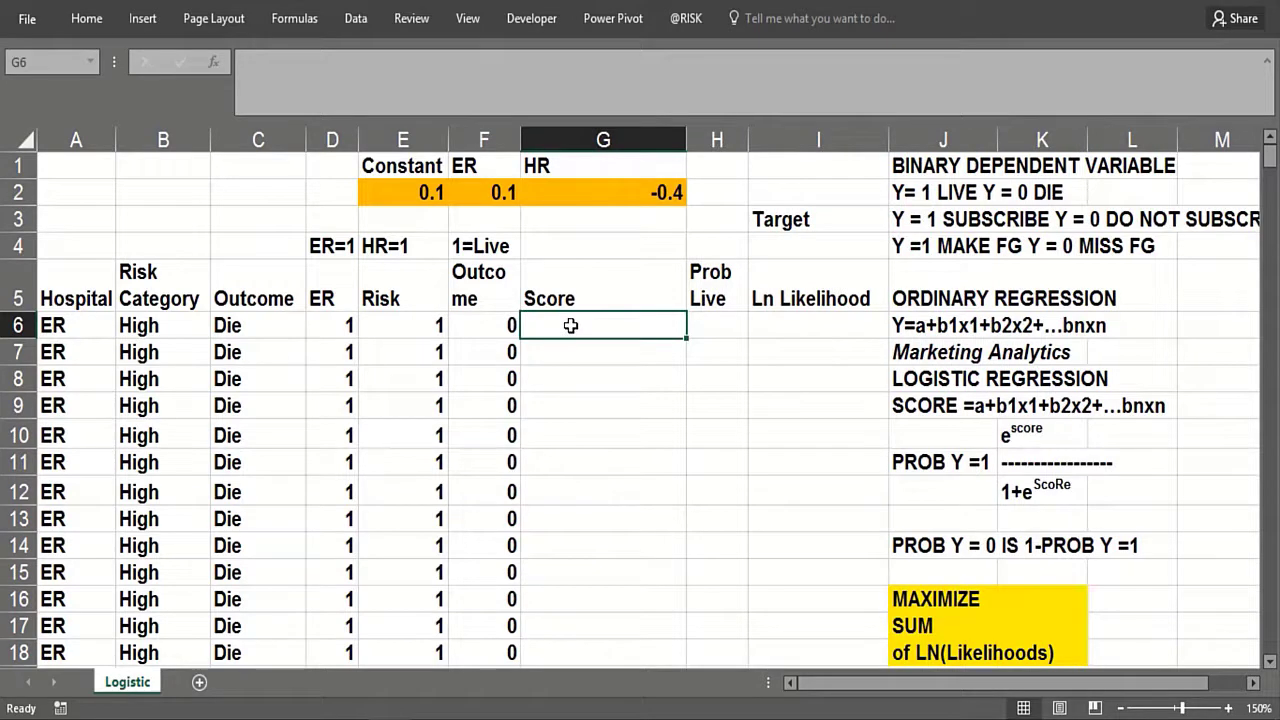
Step: Enter =Constant+ER*D6+HR*E6 in G6, giving a score of -0.2
{"action": "type", "text": "="}
{"action": "left_click", "coordinate": [420, 193]}
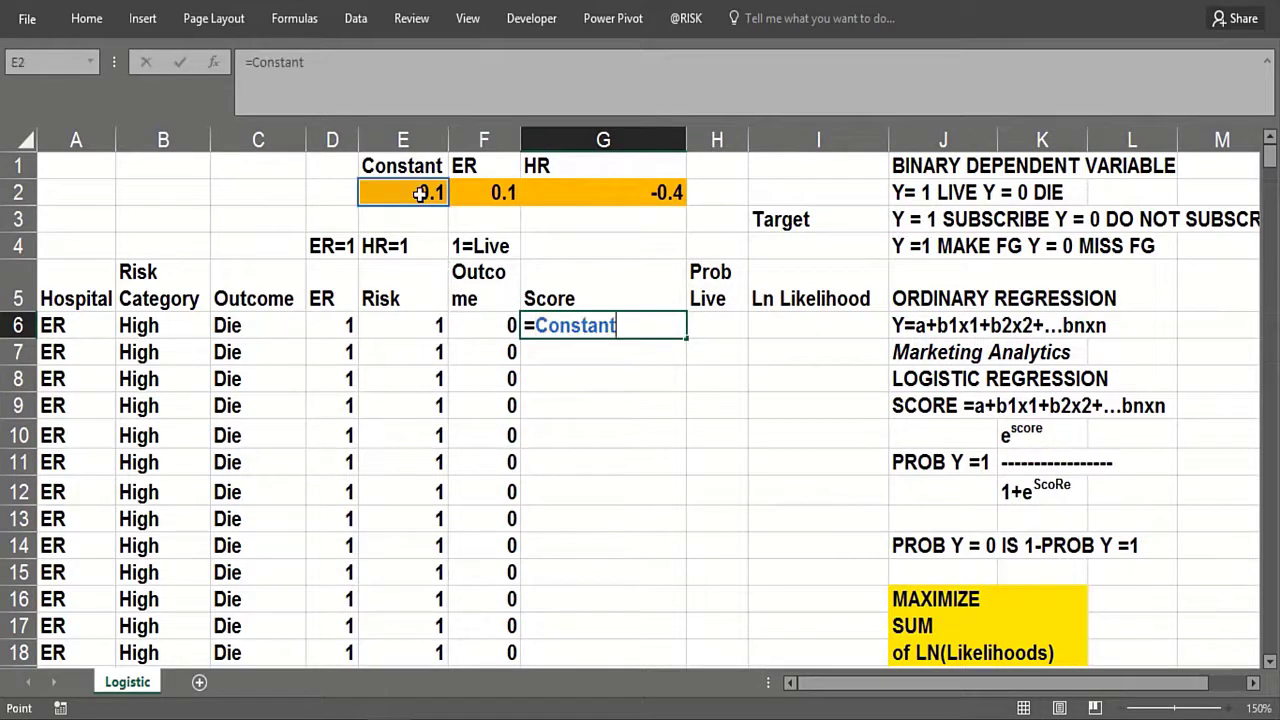
{"action": "left_click", "coordinate": [467, 194]}
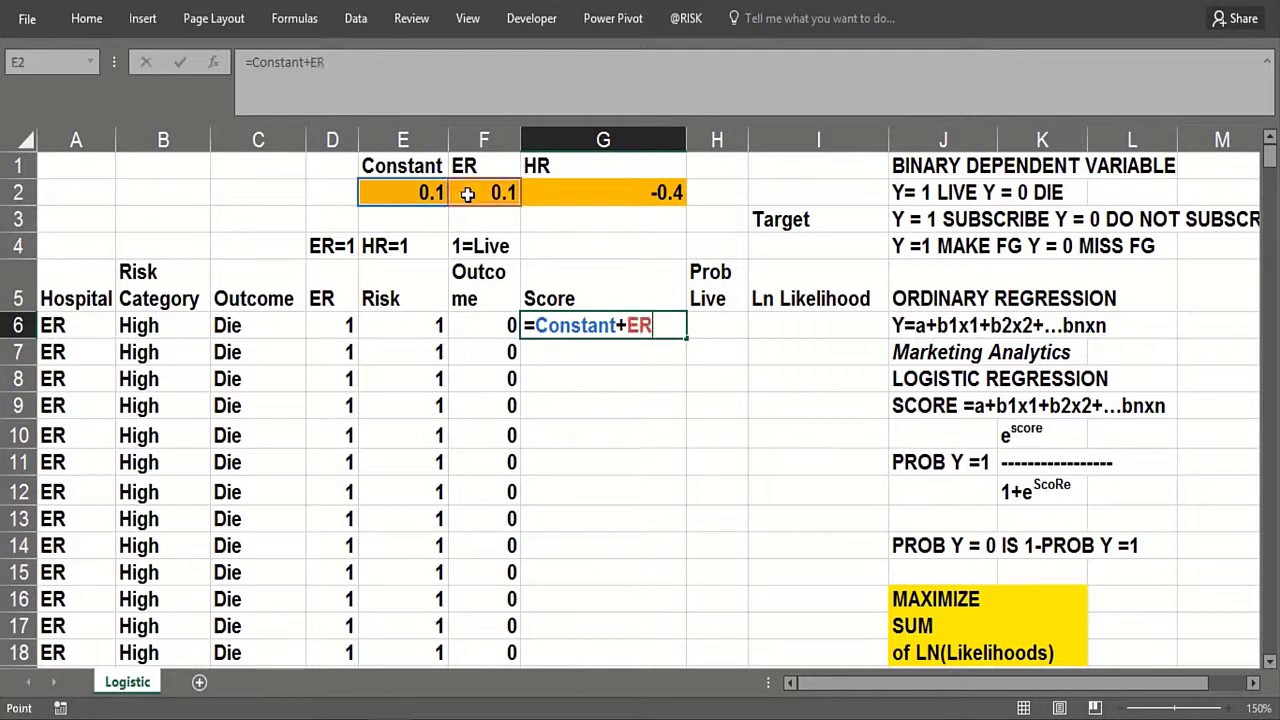
{"action": "left_click", "coordinate": [339, 327]}
{"action": "type", "text": "+"}
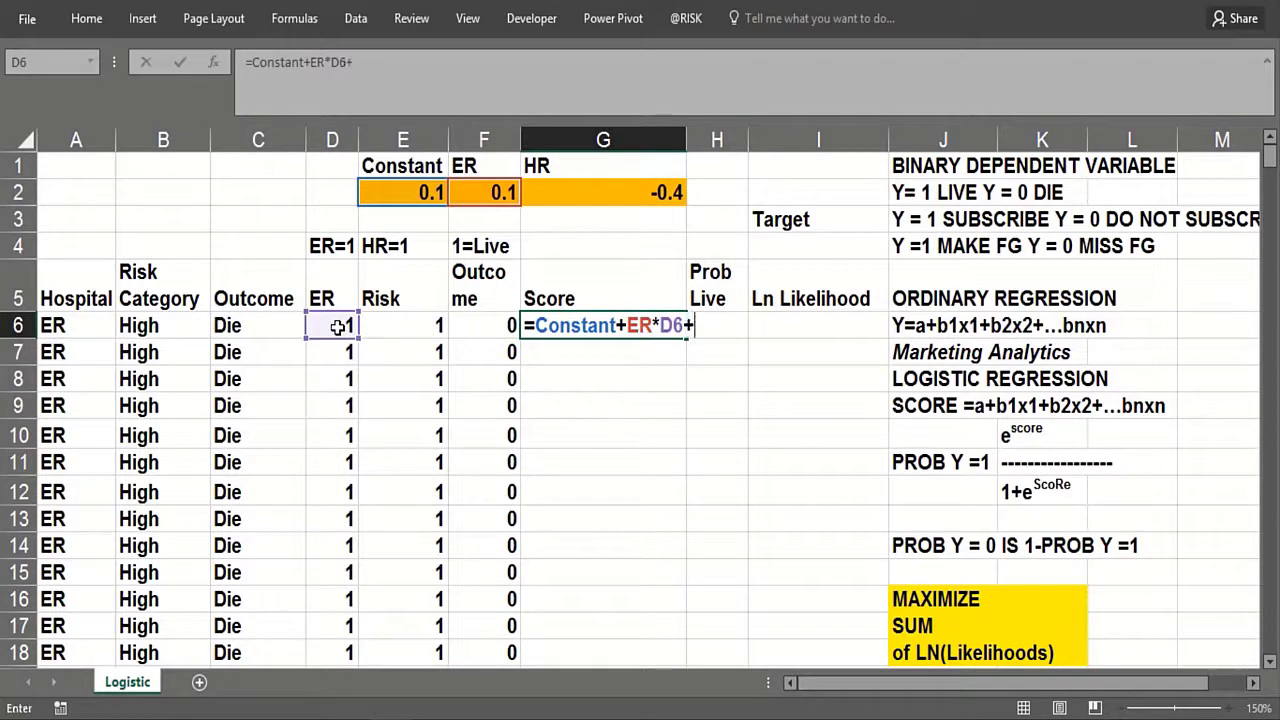
{"action": "left_click", "coordinate": [548, 194]}
{"action": "type", "text": "*"}
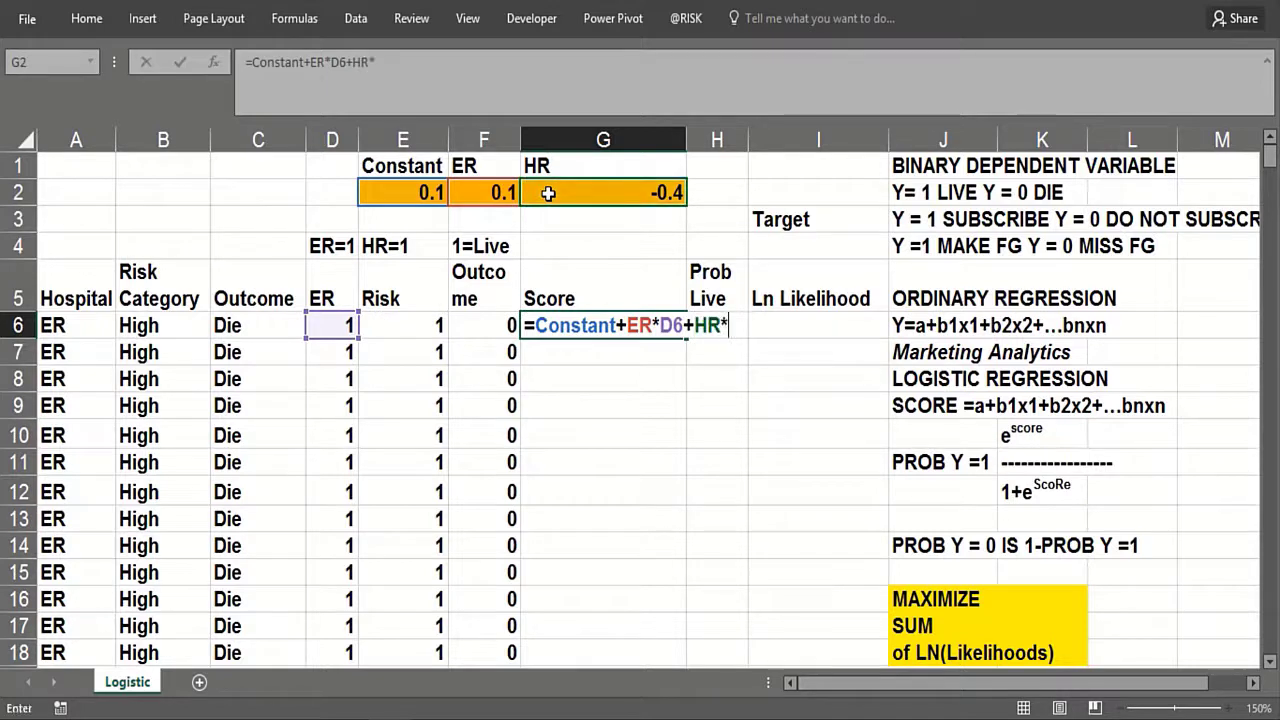
{"action": "left_click", "coordinate": [401, 327]}
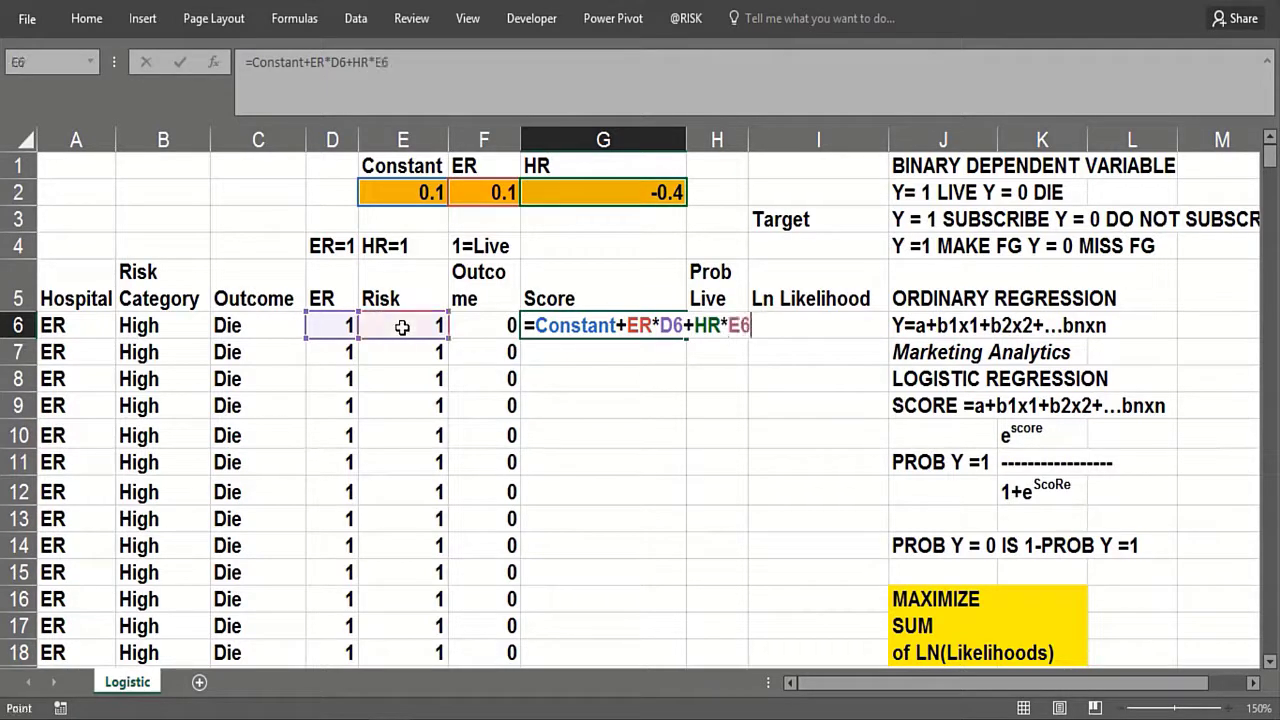
{"action": "key", "text": "Return"}
{"action": "left_click", "coordinate": [638, 325]}
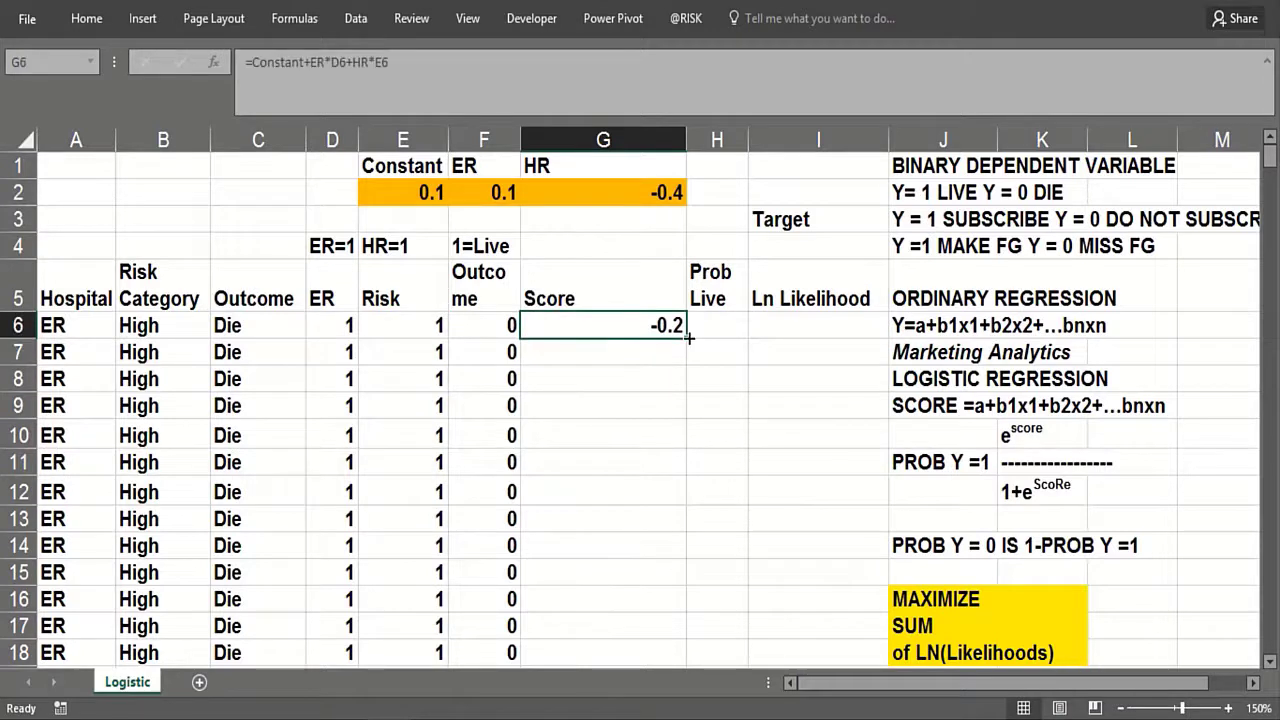
Step: Fill the score down column G and enter =EXP(G6)/(1+EXP(G6)) in H6, showing 0.45
{"action": "double_click", "coordinate": [686, 337]}
{"action": "left_click", "coordinate": [709, 325]}
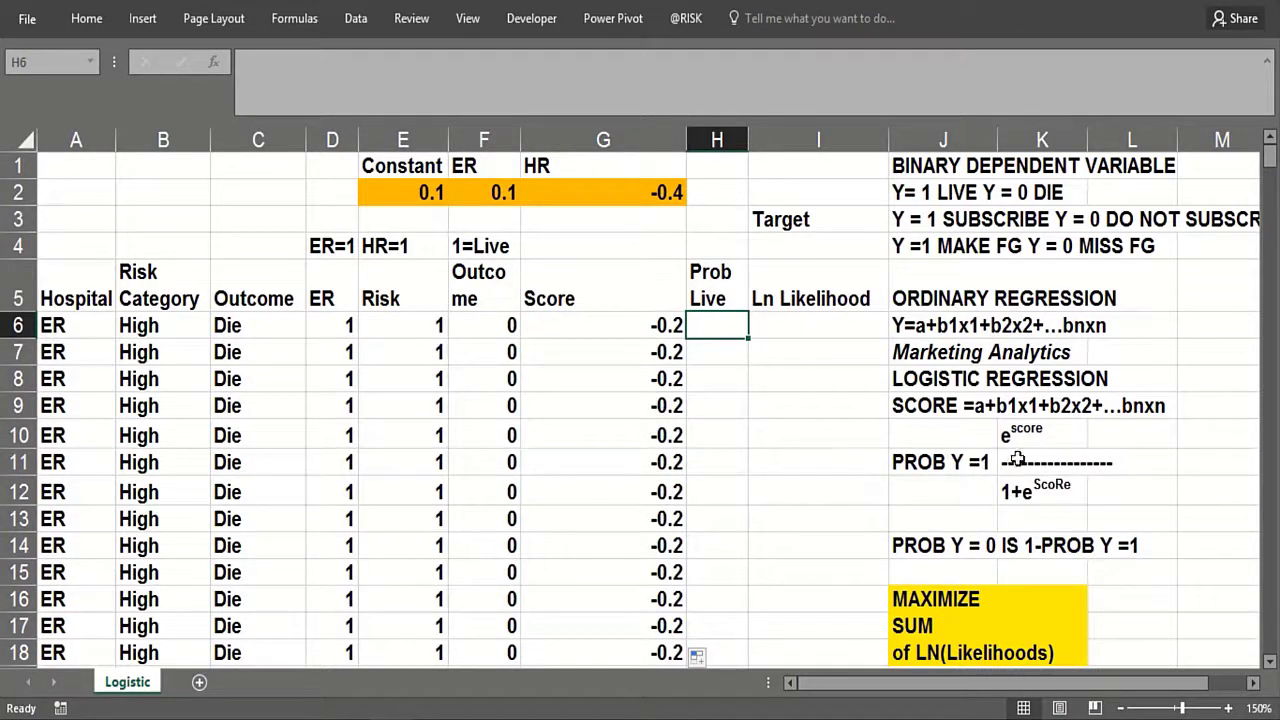
{"action": "double_click", "coordinate": [726, 322]}
{"action": "type", "text": "=exp("}
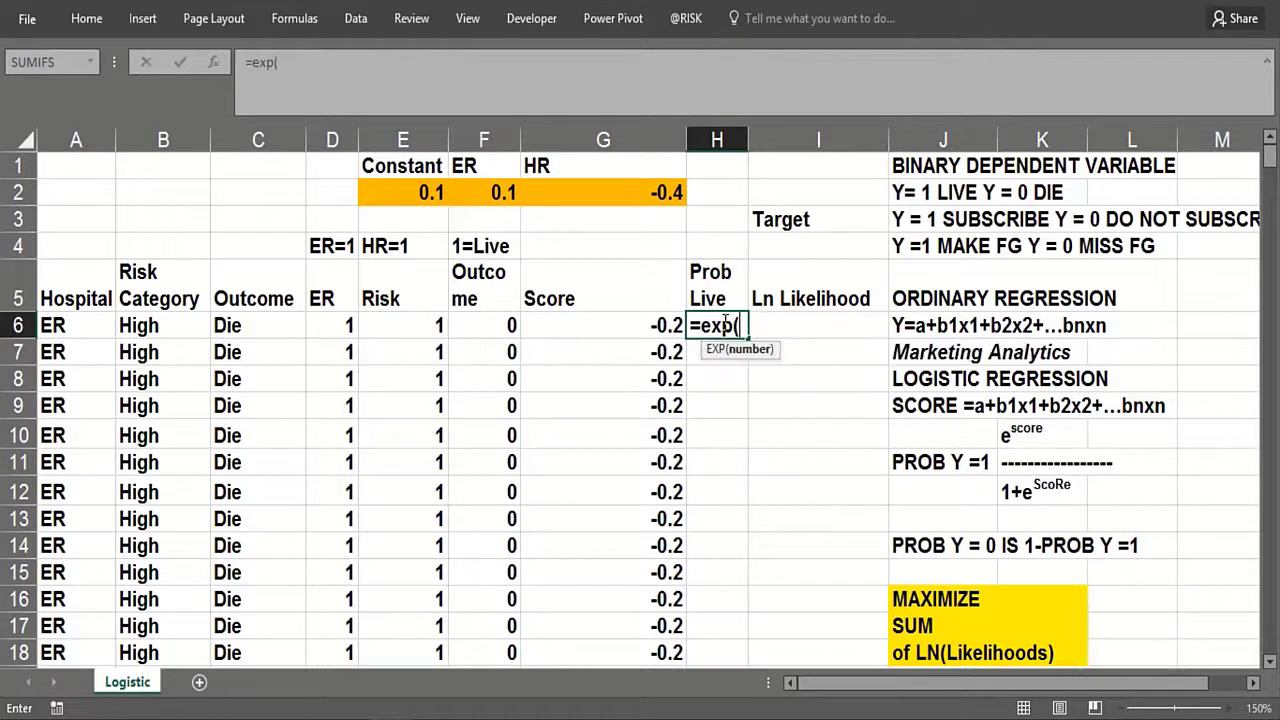
{"action": "left_click", "coordinate": [564, 322]}
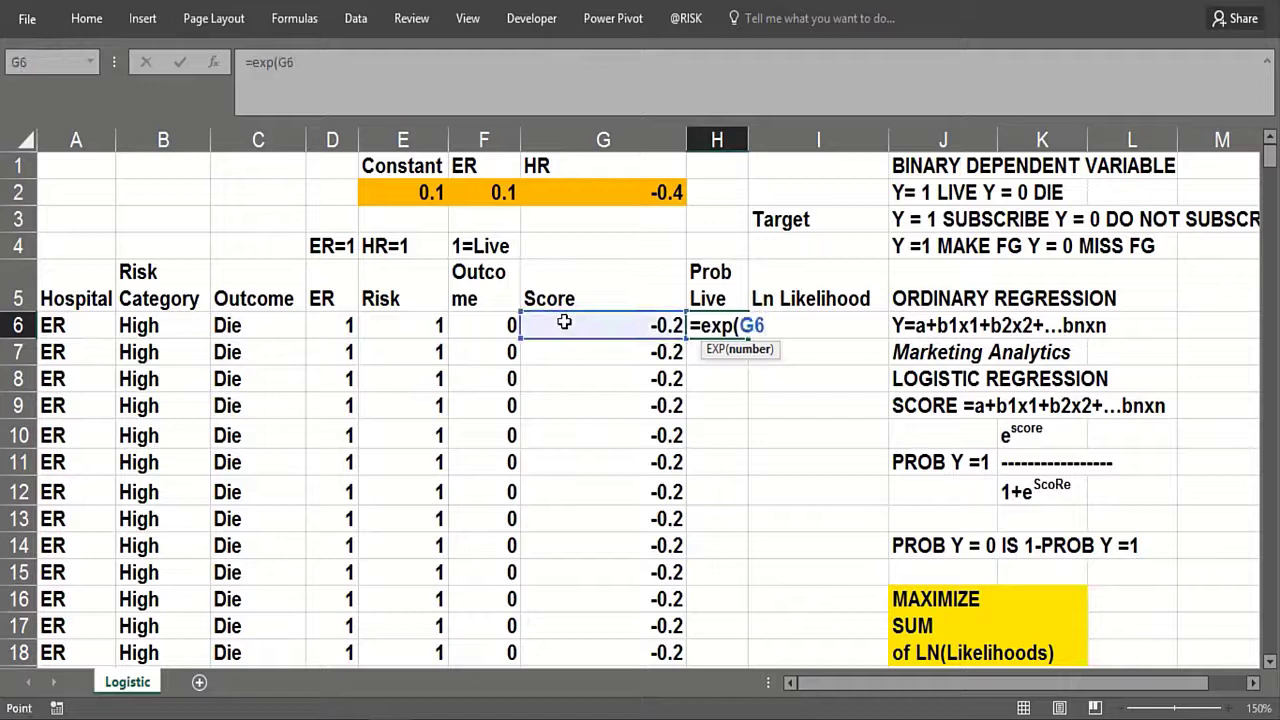
{"action": "type", "text": ")/(1+"}
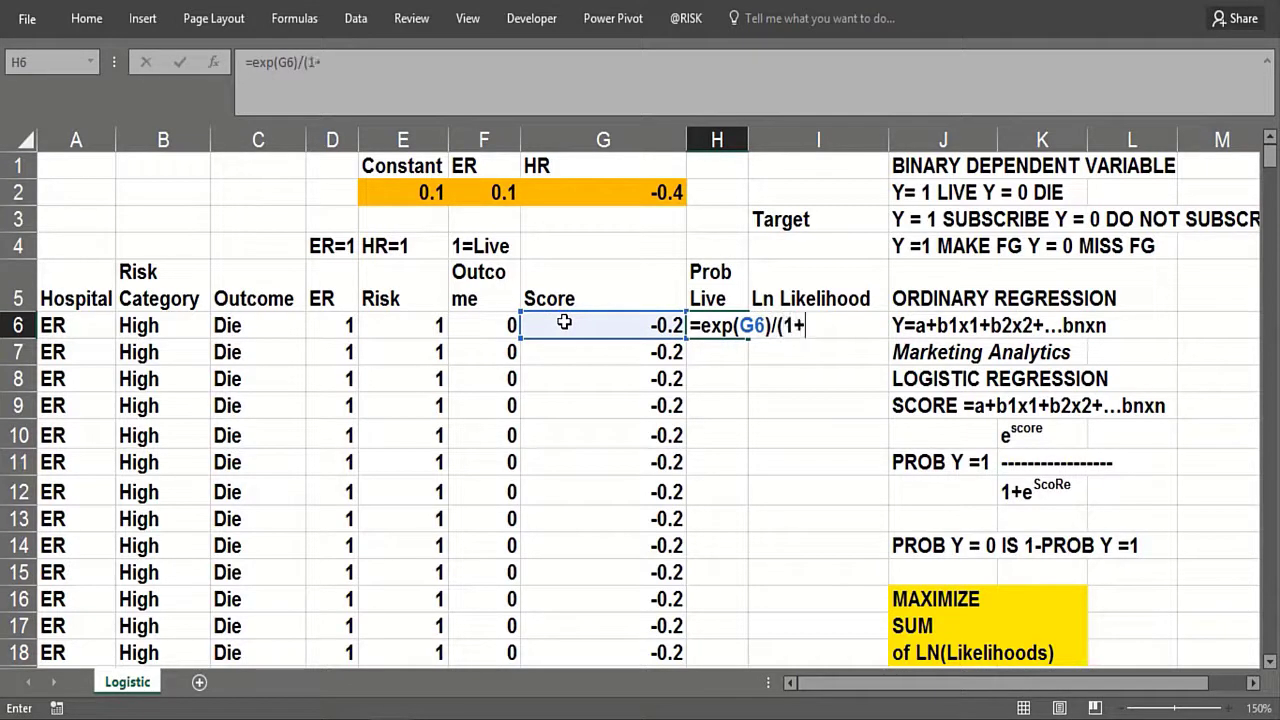
{"action": "type", "text": "exp("}
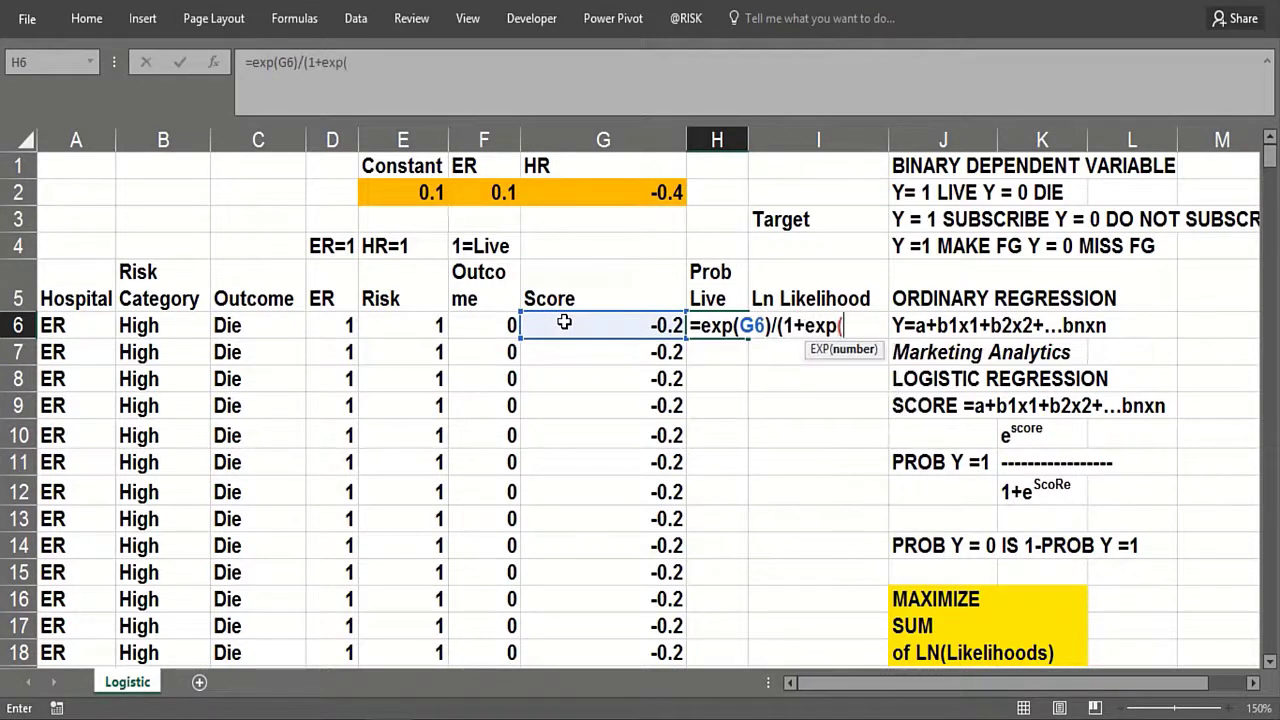
{"action": "left_click", "coordinate": [564, 322]}
{"action": "type", "text": "))"}
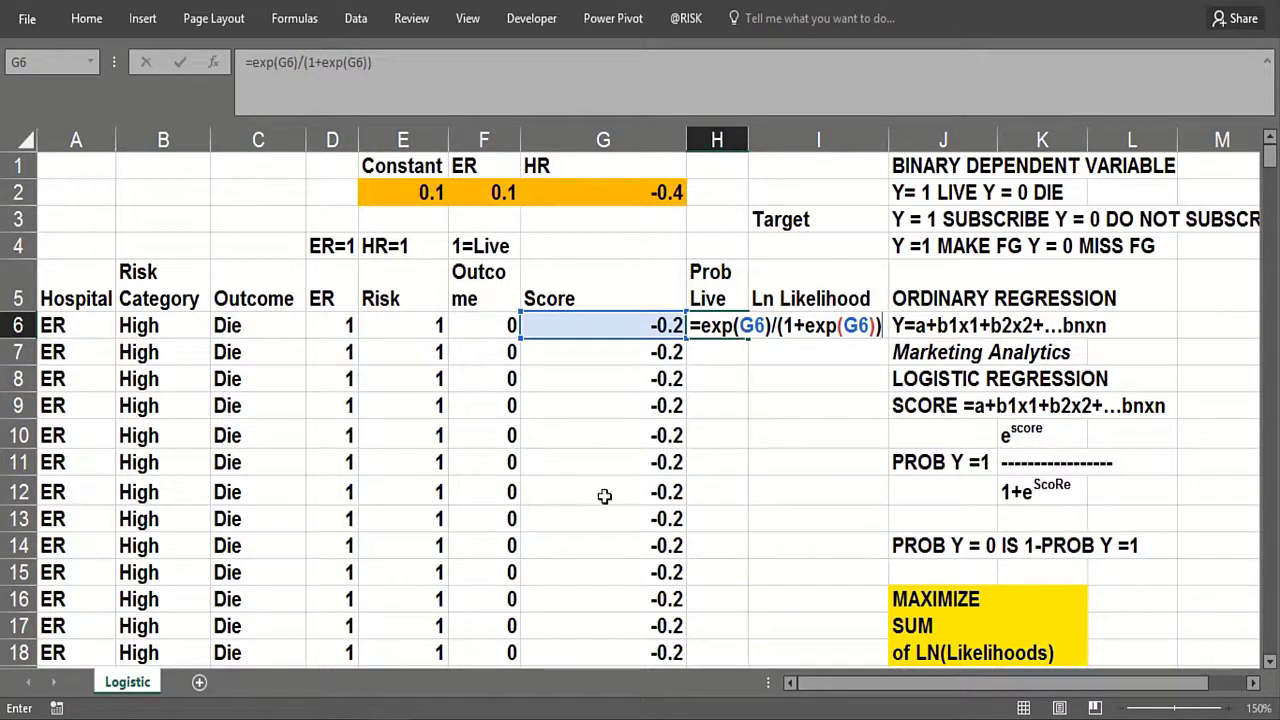
{"action": "key", "text": "Return"}
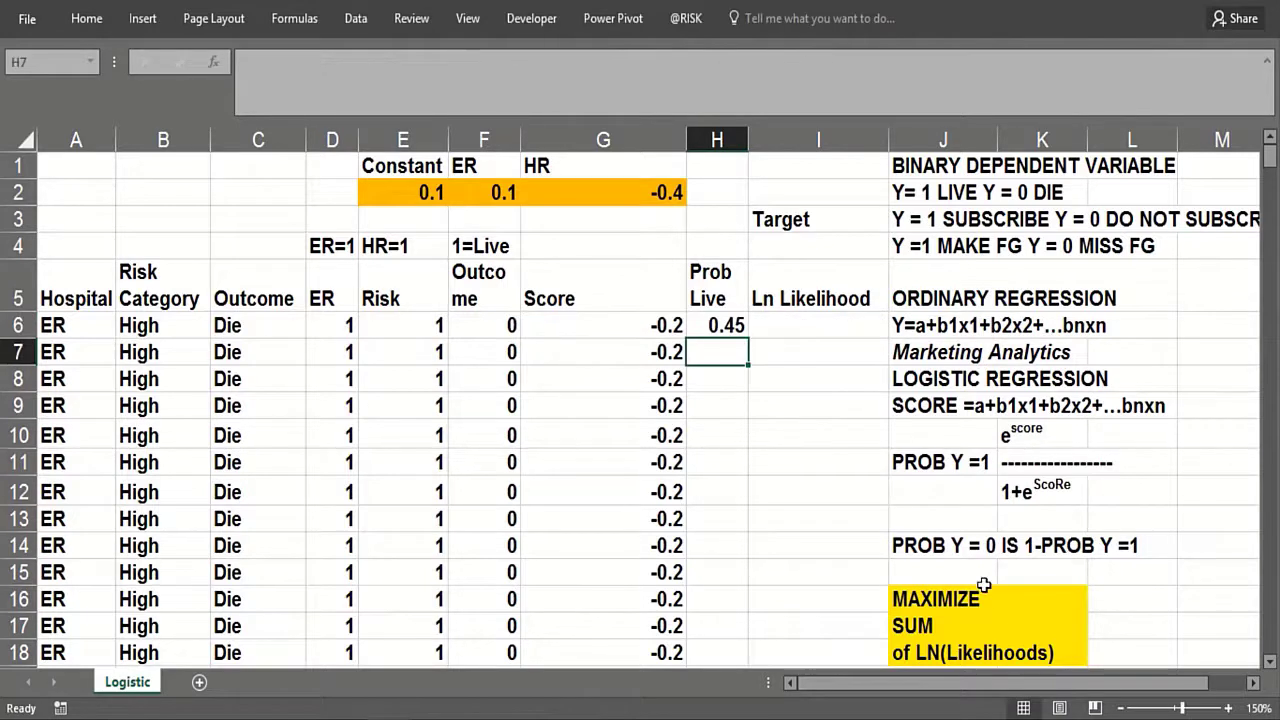
{"action": "left_click", "coordinate": [740, 324]}
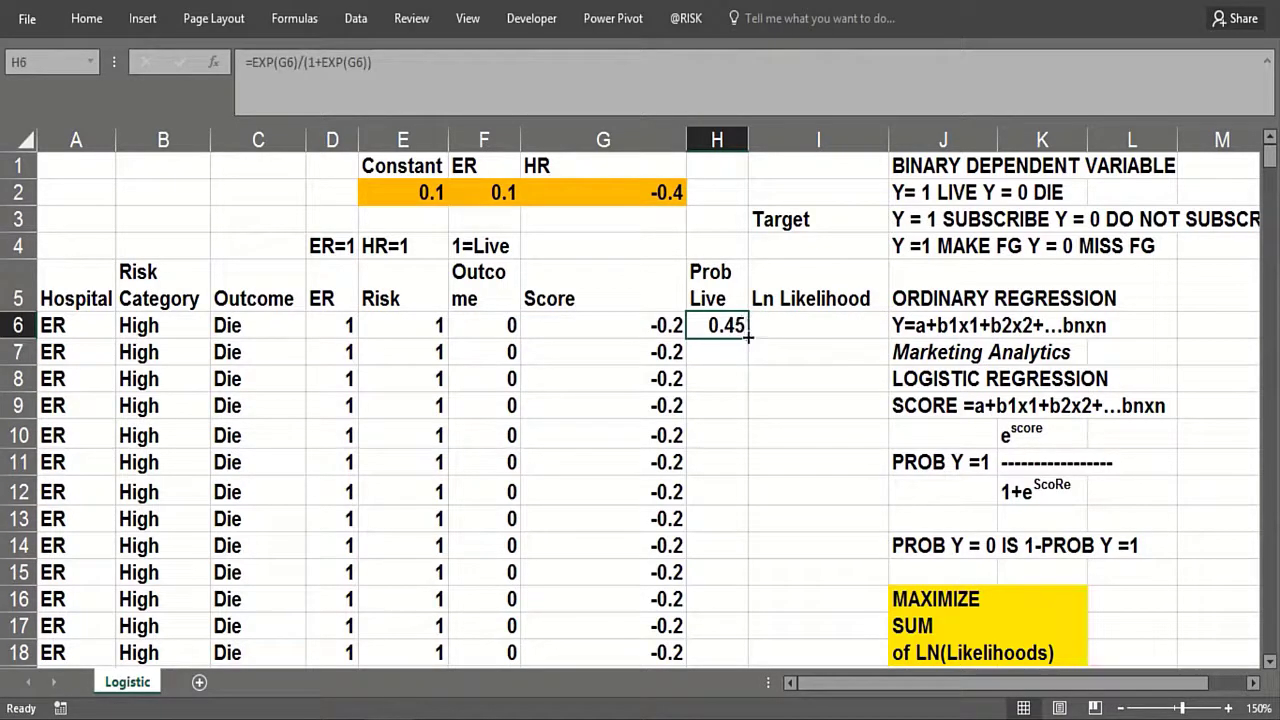
Step: Fill the Prob Live formula down column H and check how outcome F6 is computed
{"action": "double_click", "coordinate": [748, 337]}
{"action": "left_click", "coordinate": [777, 324]}
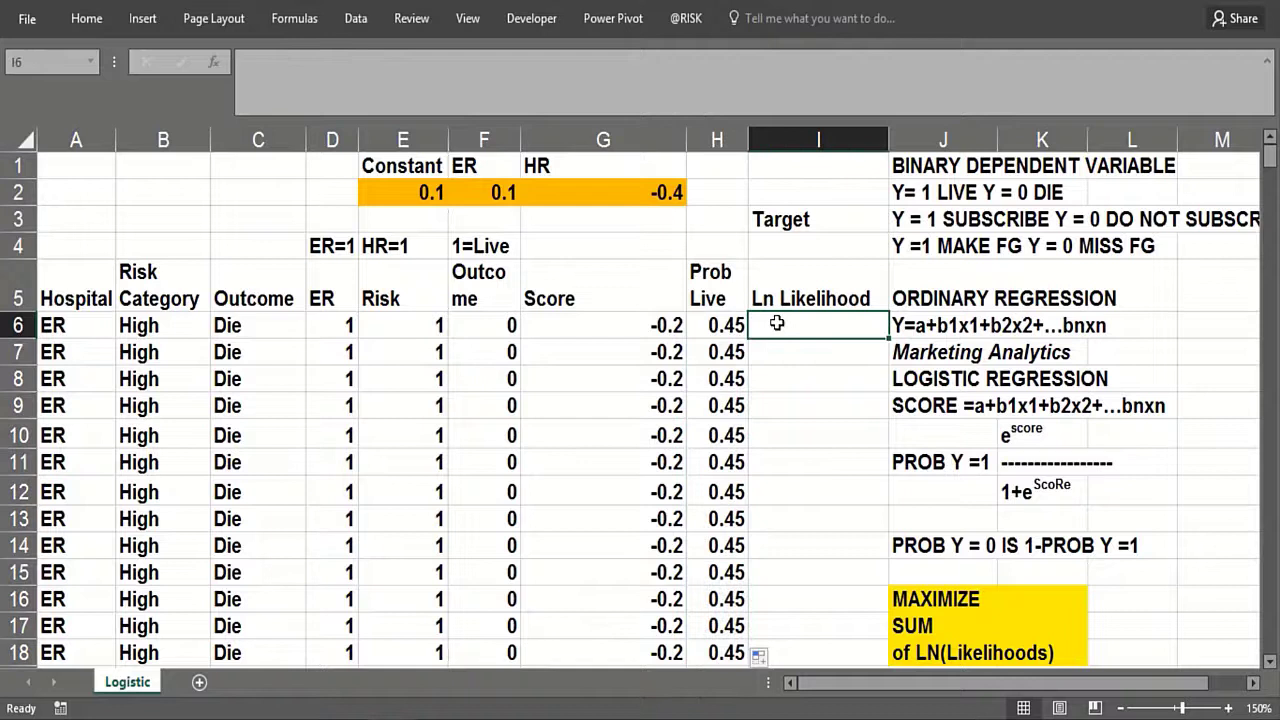
{"action": "left_click", "coordinate": [479, 326]}
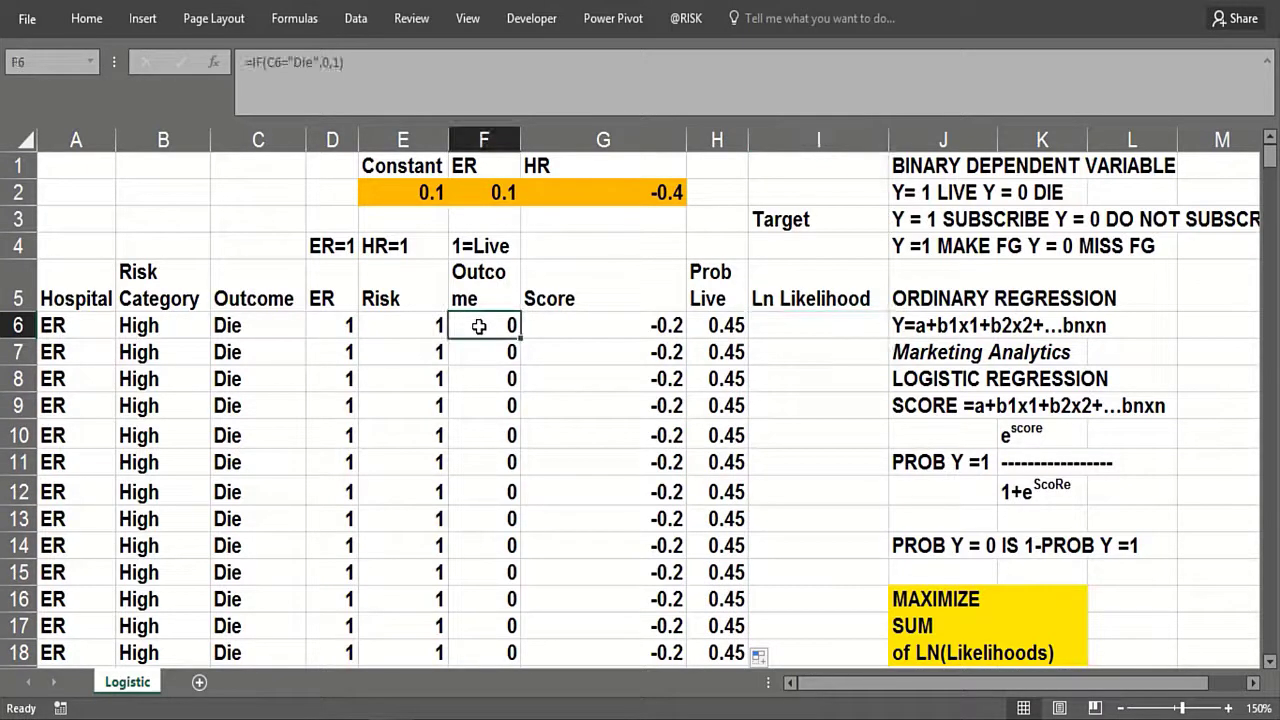
{"action": "left_click", "coordinate": [726, 325]}
{"action": "left_click", "coordinate": [766, 326]}
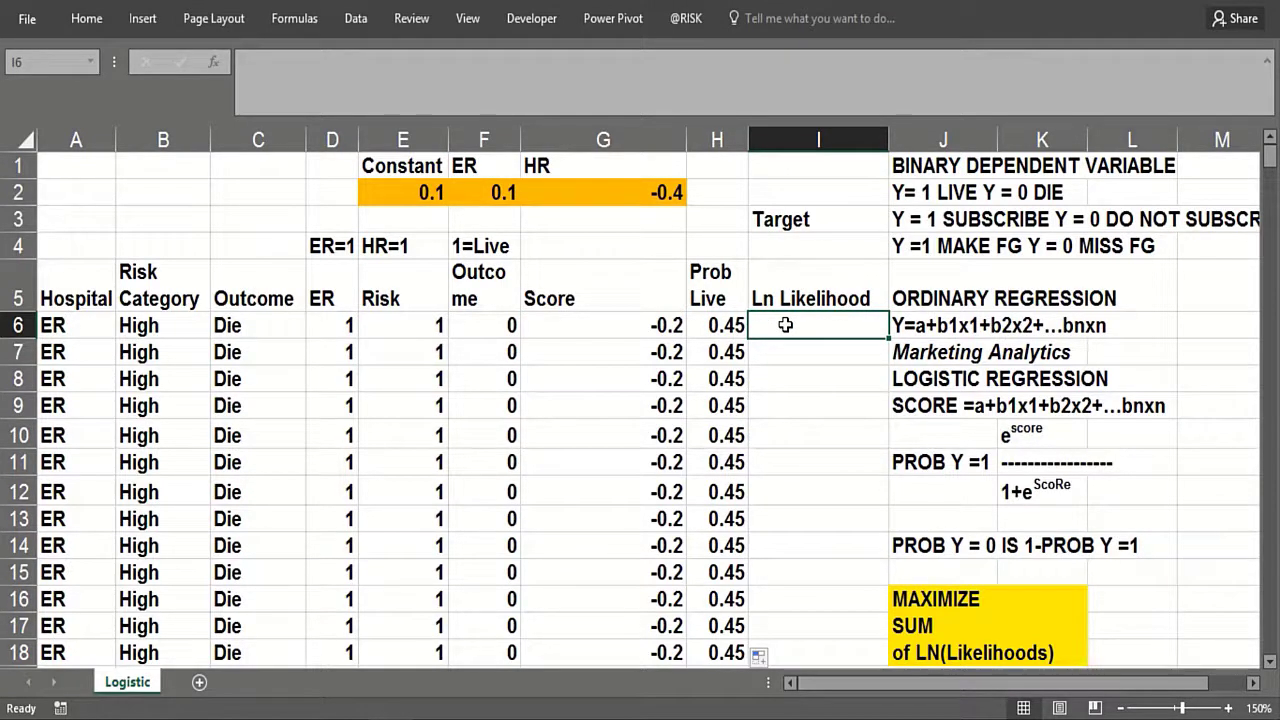
Step: Enter an IF formula in I6 giving LN(H6) when F6 is 1, else LN(1-H6)
{"action": "type", "text": "="}
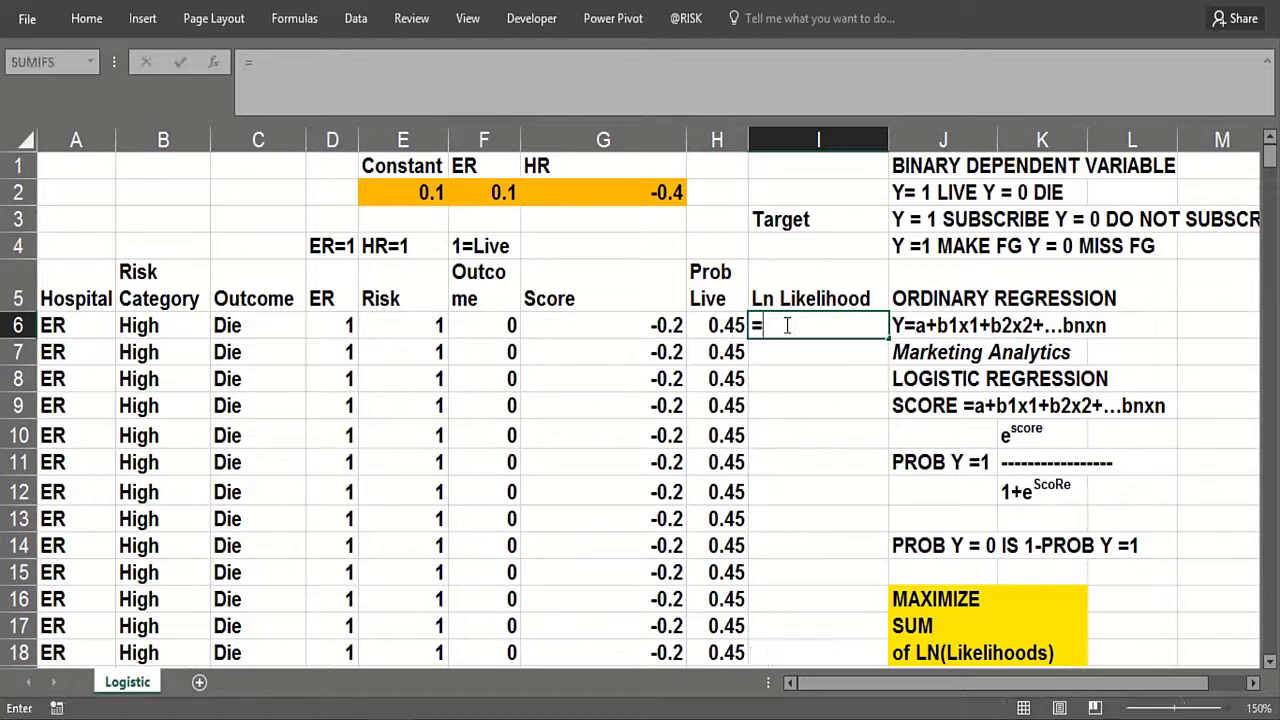
{"action": "type", "text": "if"}
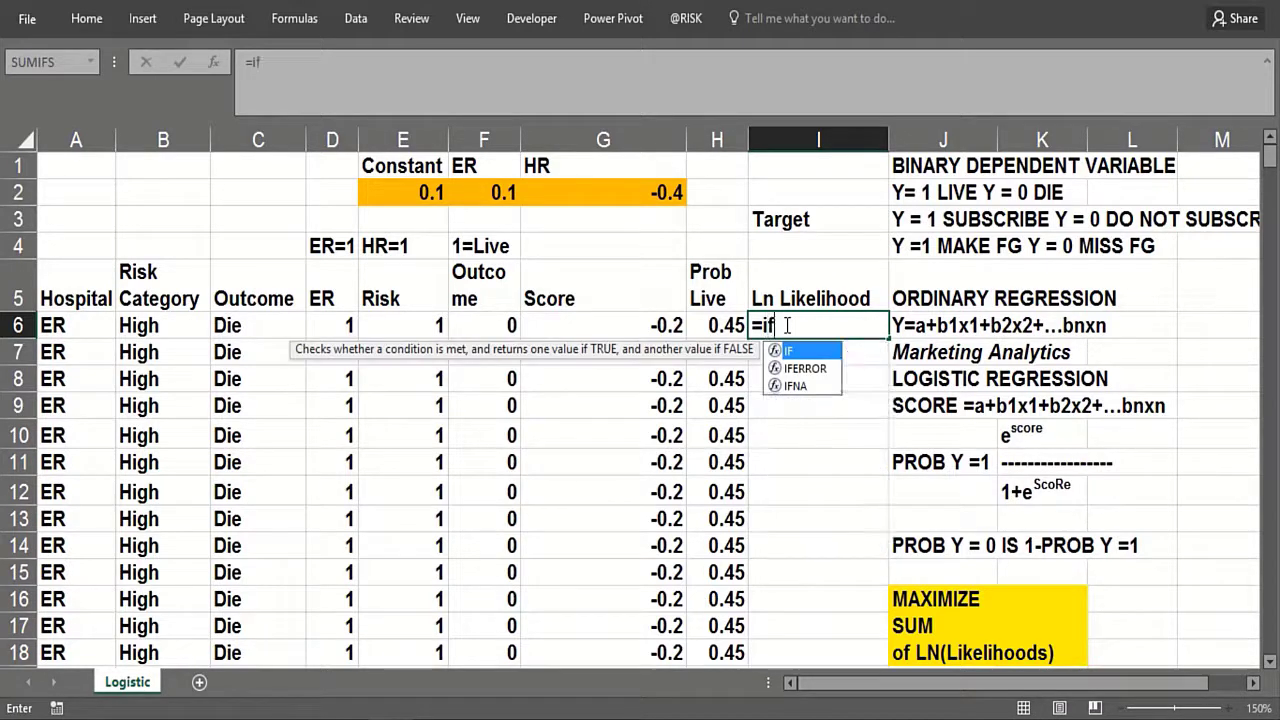
{"action": "type", "text": "("}
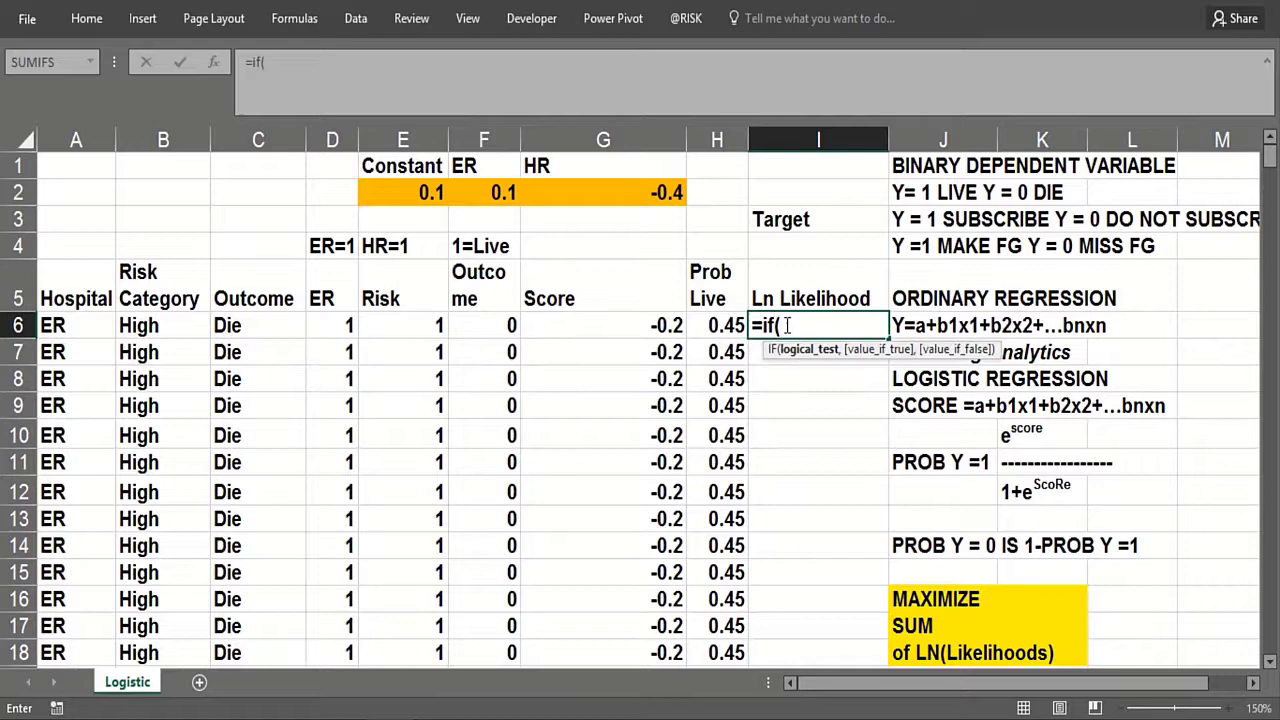
{"action": "key", "text": "BackSpace"}
{"action": "key", "text": "BackSpace"}
{"action": "type", "text": "i"}
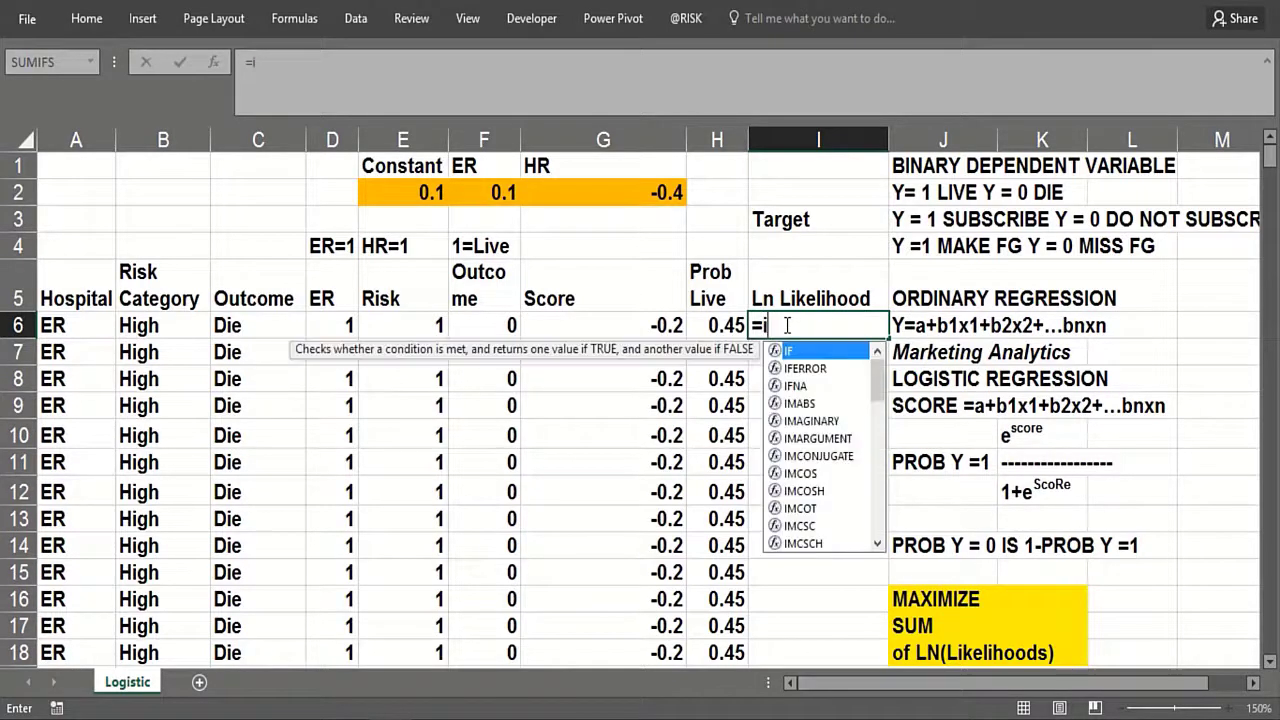
{"action": "type", "text": "f"}
{"action": "key", "text": "BackSpace"}
{"action": "key", "text": "BackSpace"}
{"action": "type", "text": "i"}
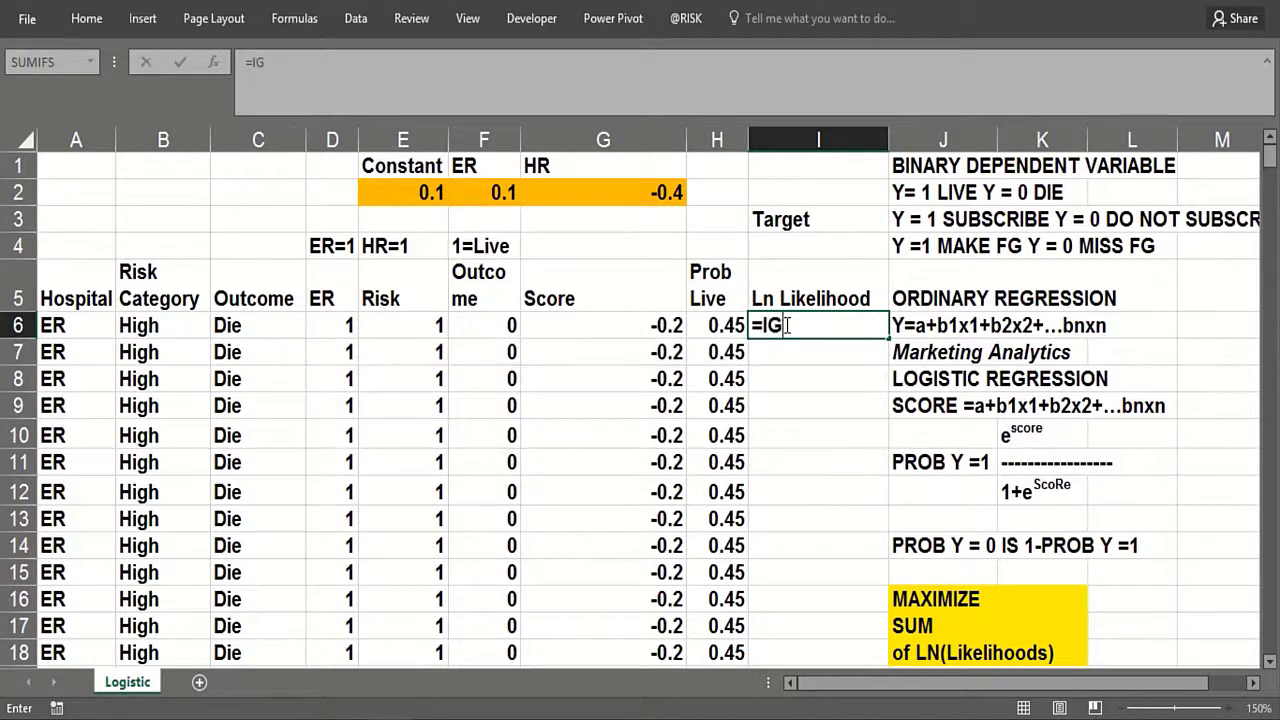
{"action": "type", "text": "f("}
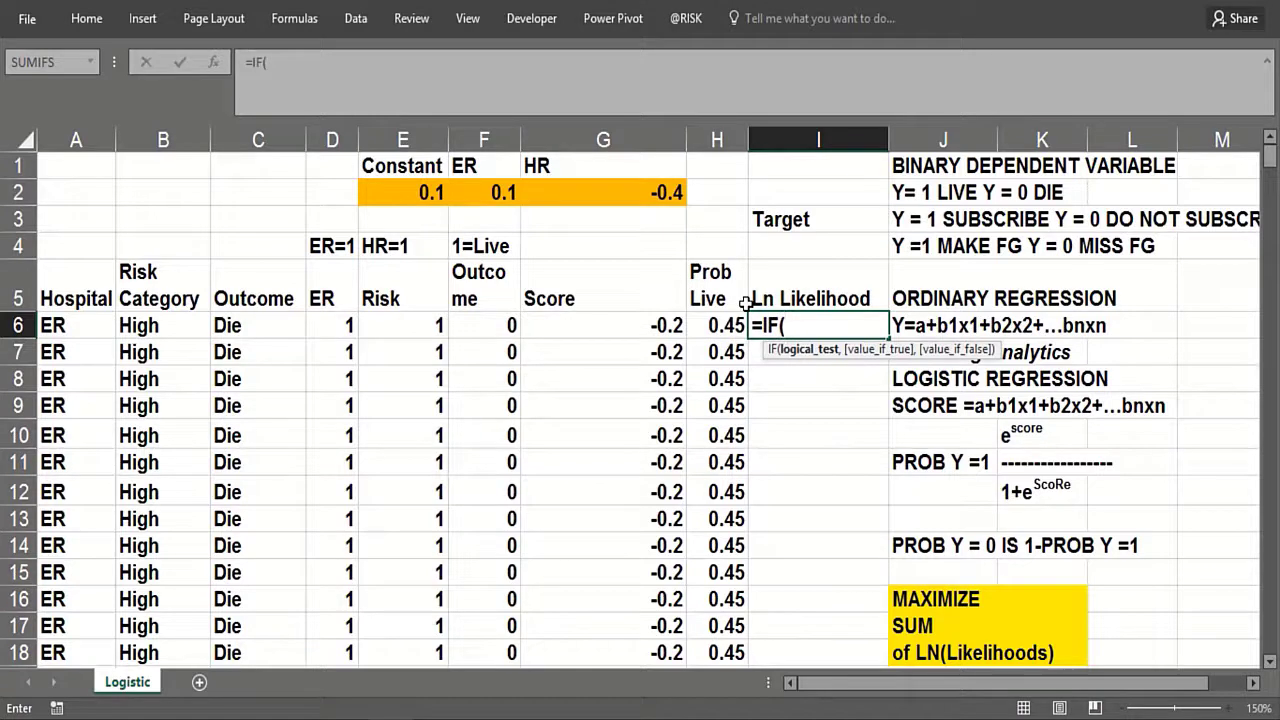
{"action": "left_click", "coordinate": [505, 326]}
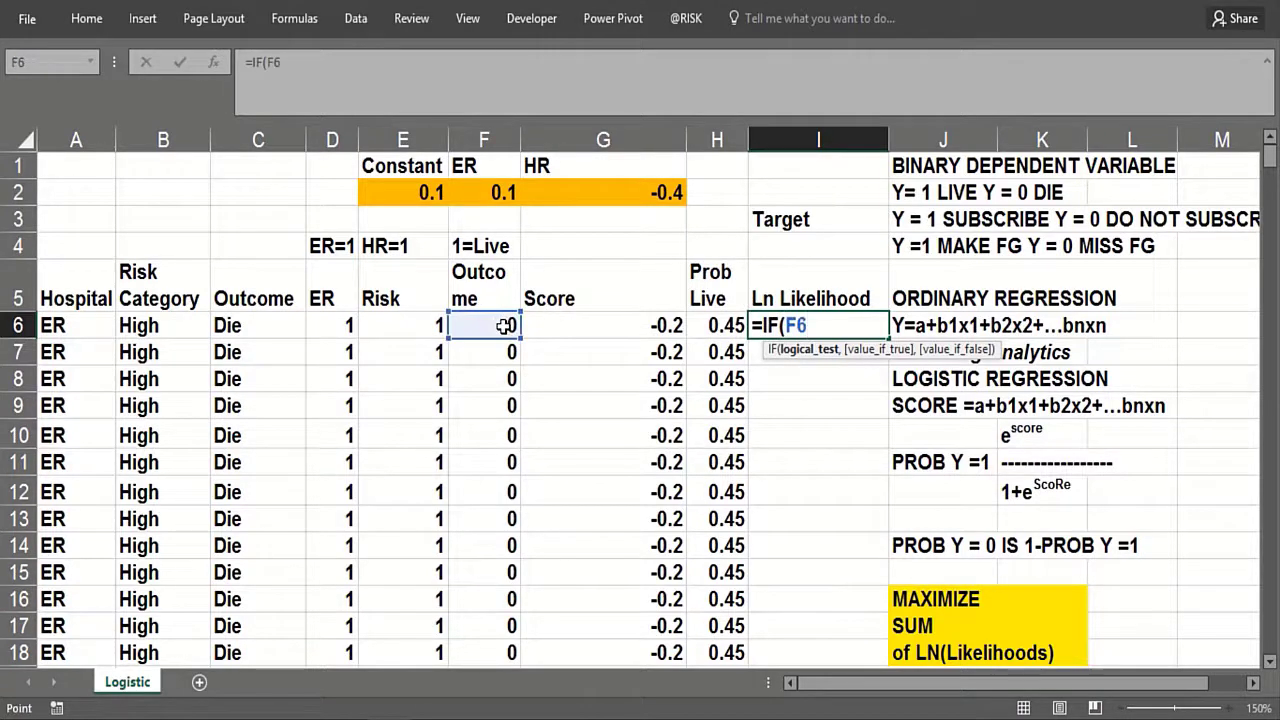
{"action": "type", "text": "=1,LN("}
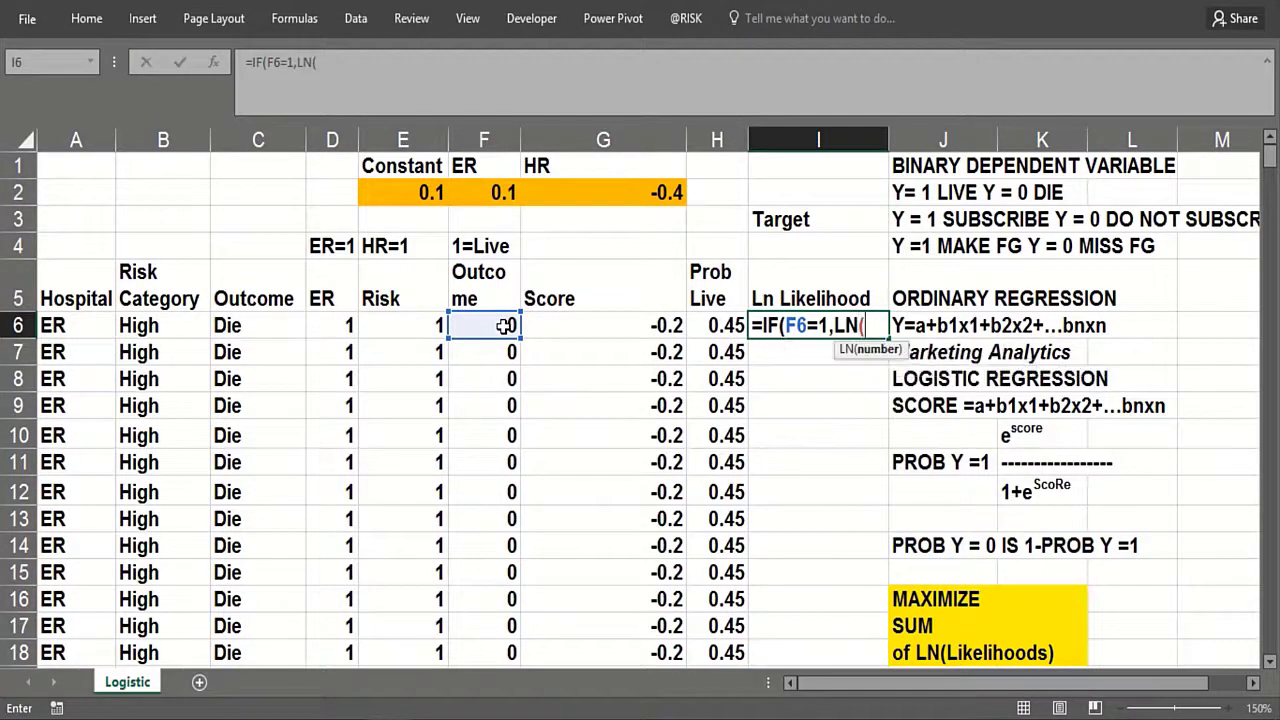
{"action": "left_click", "coordinate": [701, 326]}
{"action": "type", "text": ","}
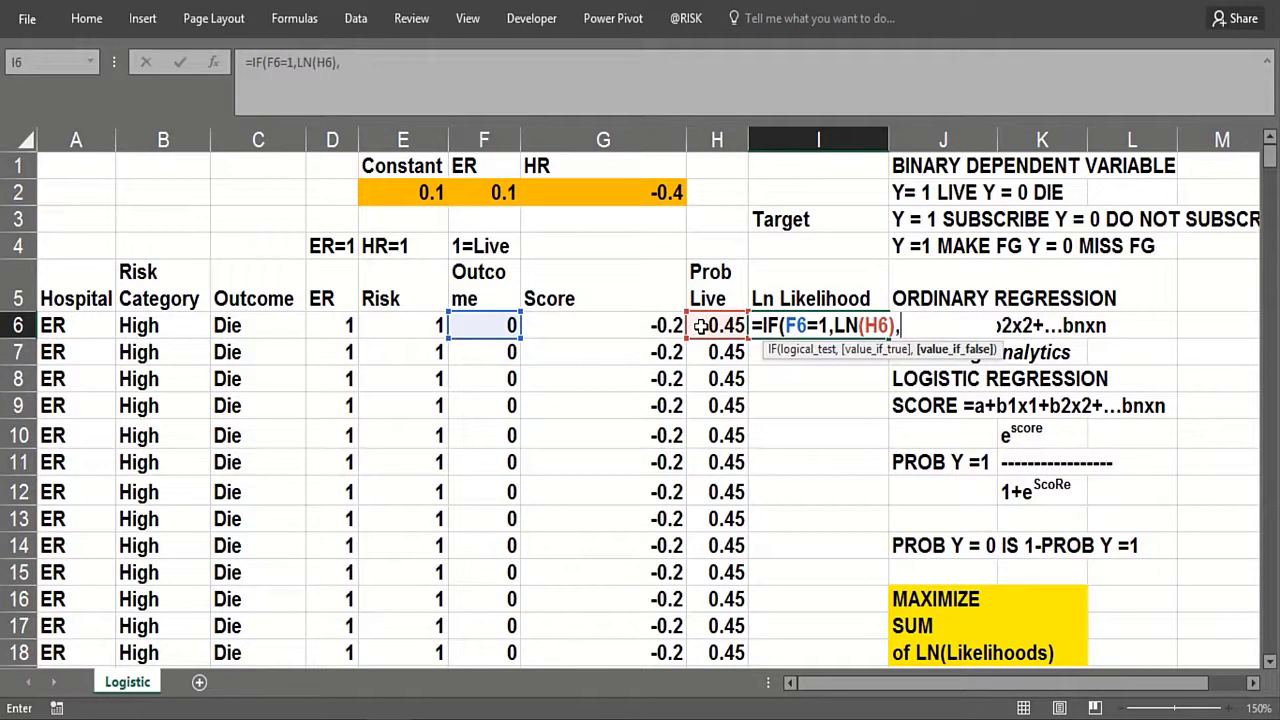
{"action": "type", "text": "LN"}
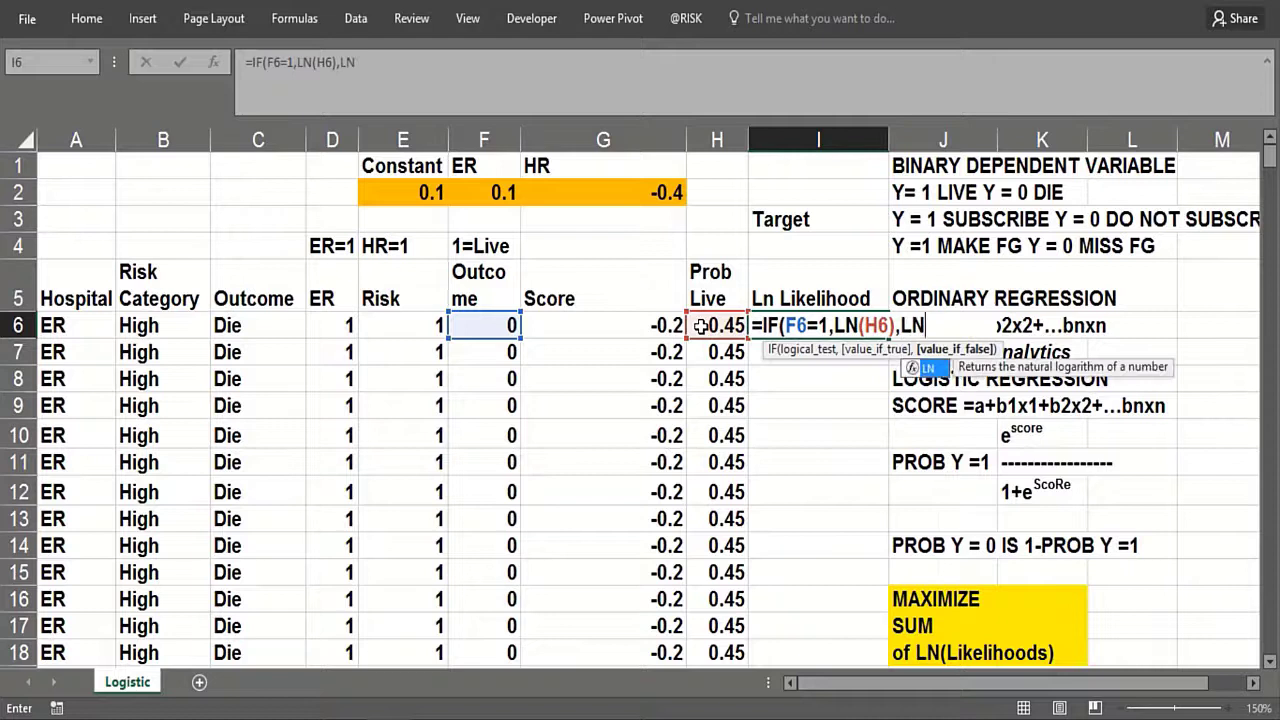
{"action": "type", "text": "(1-"}
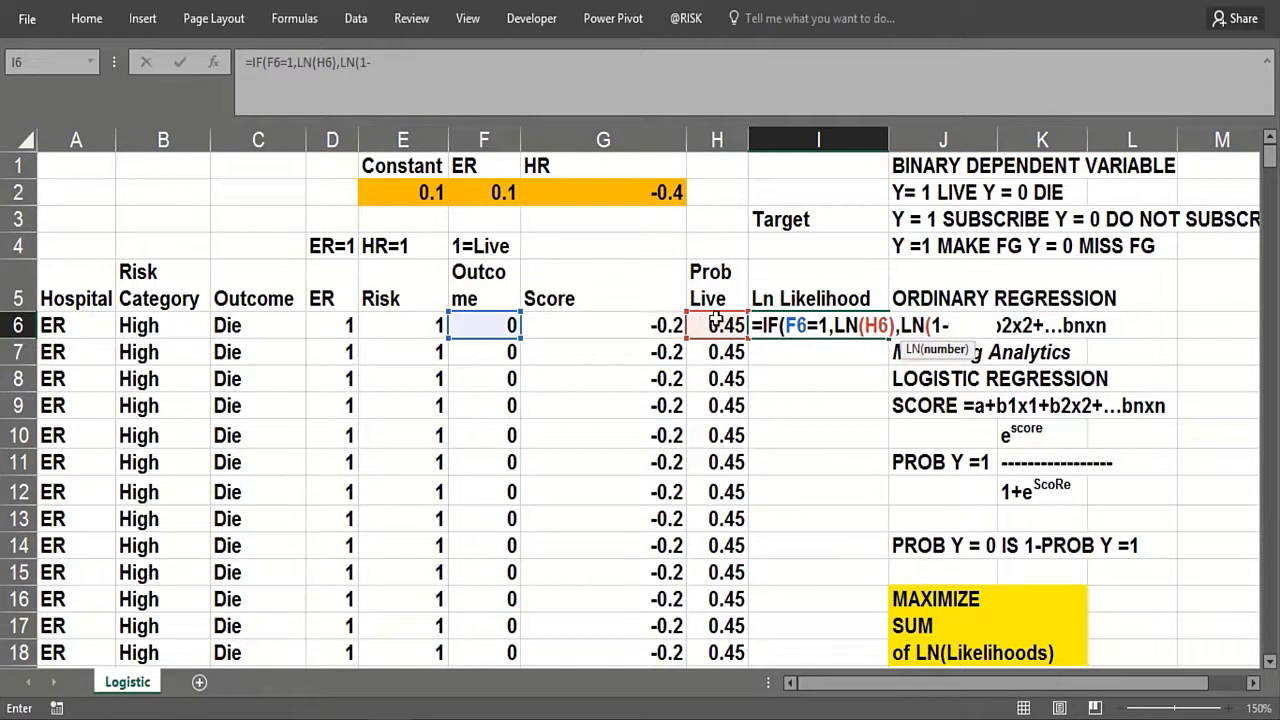
{"action": "left_click", "coordinate": [716, 318]}
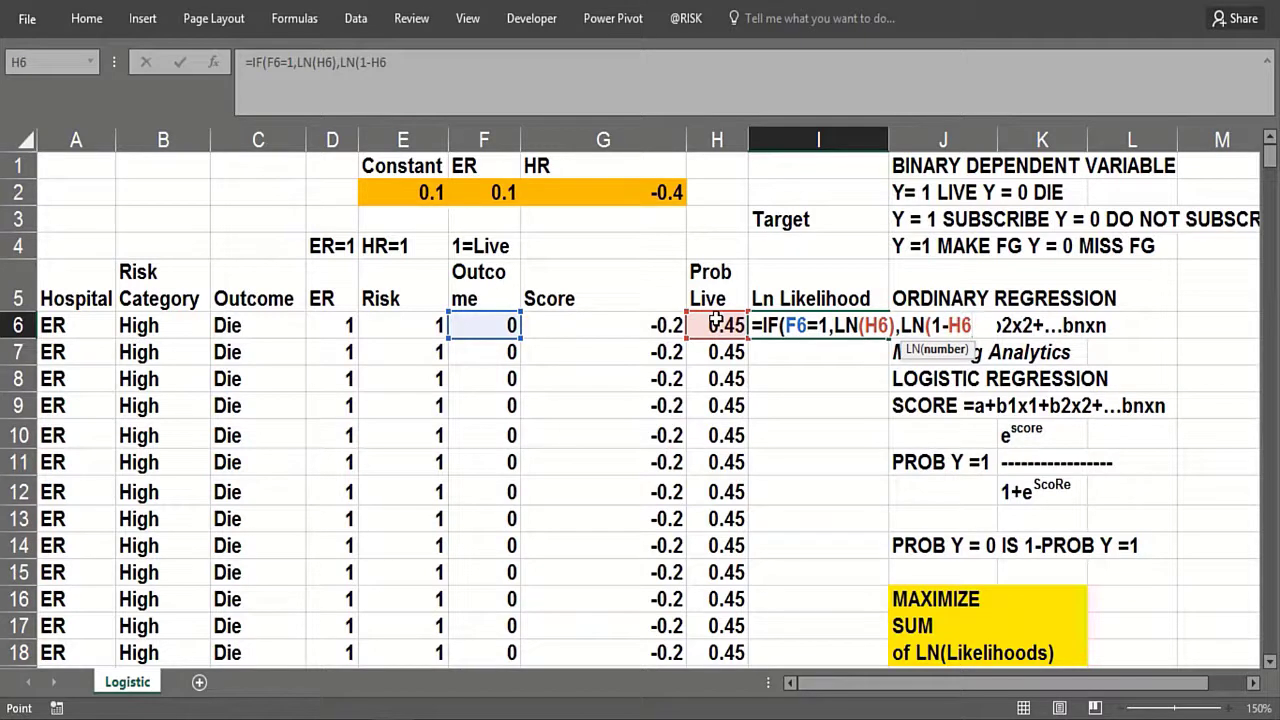
{"action": "type", "text": "))"}
{"action": "key", "text": "Return"}
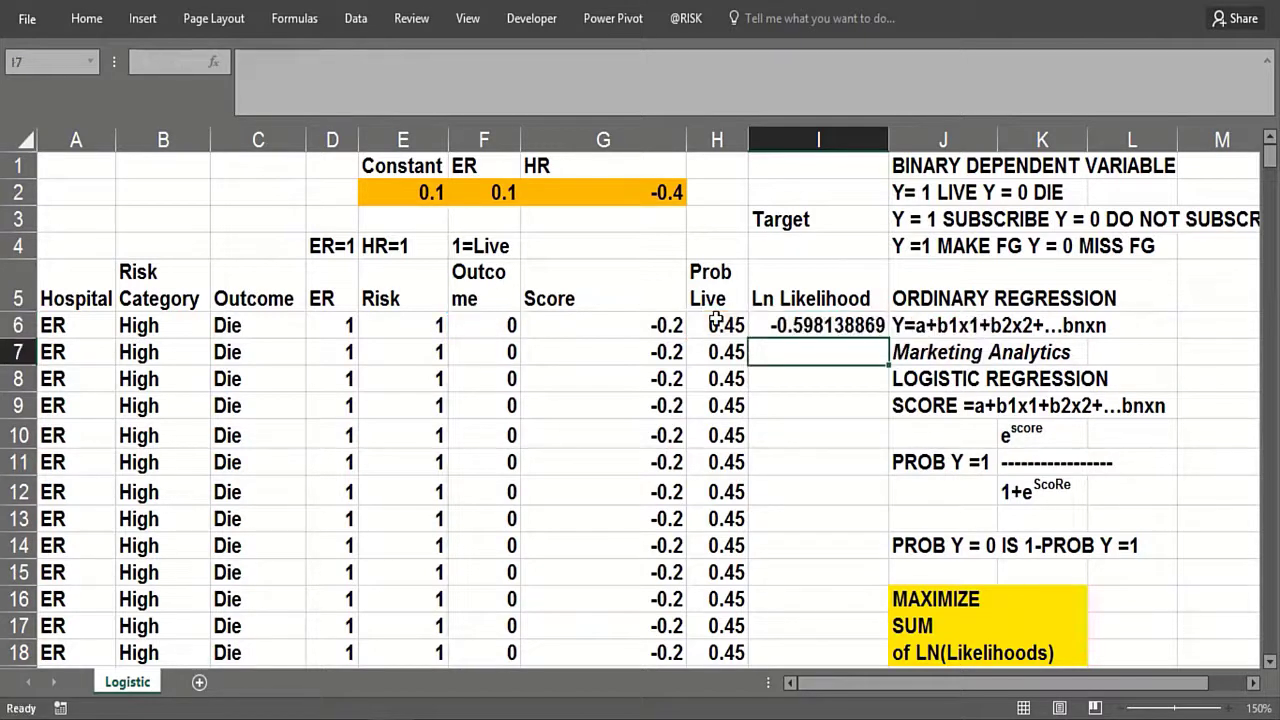
{"action": "left_click", "coordinate": [836, 328]}
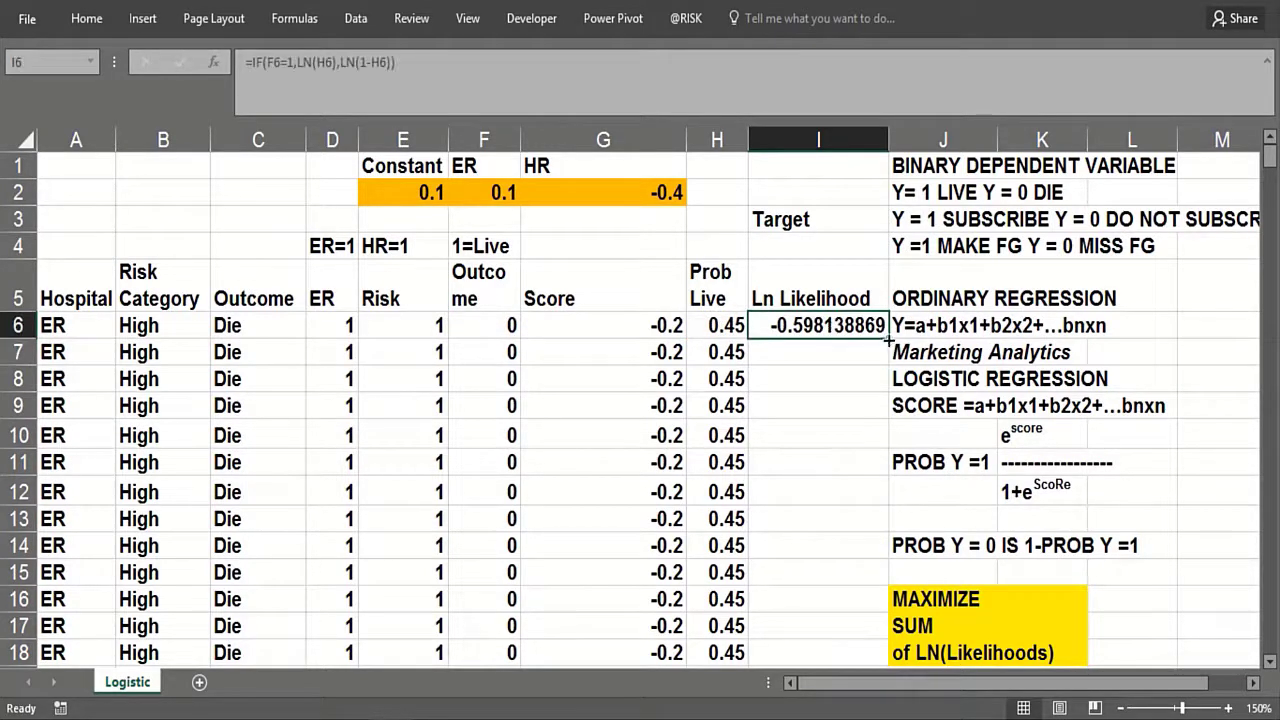
Step: Fill the Ln Likelihood formula down column I and page through the rows to verify
{"action": "double_click", "coordinate": [889, 338]}
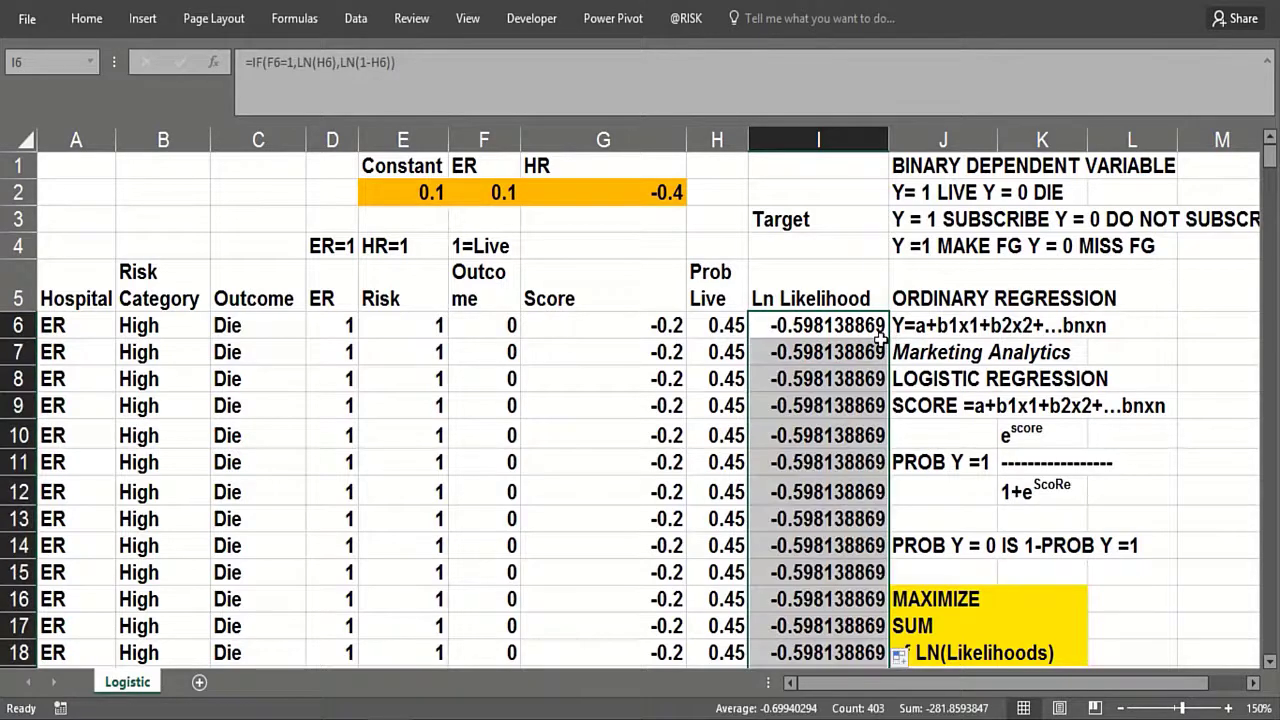
{"action": "left_click", "coordinate": [787, 432]}
{"action": "key", "text": "Page_Down"}
{"action": "key", "text": "Page_Down"}
{"action": "key", "text": "Page_Down"}
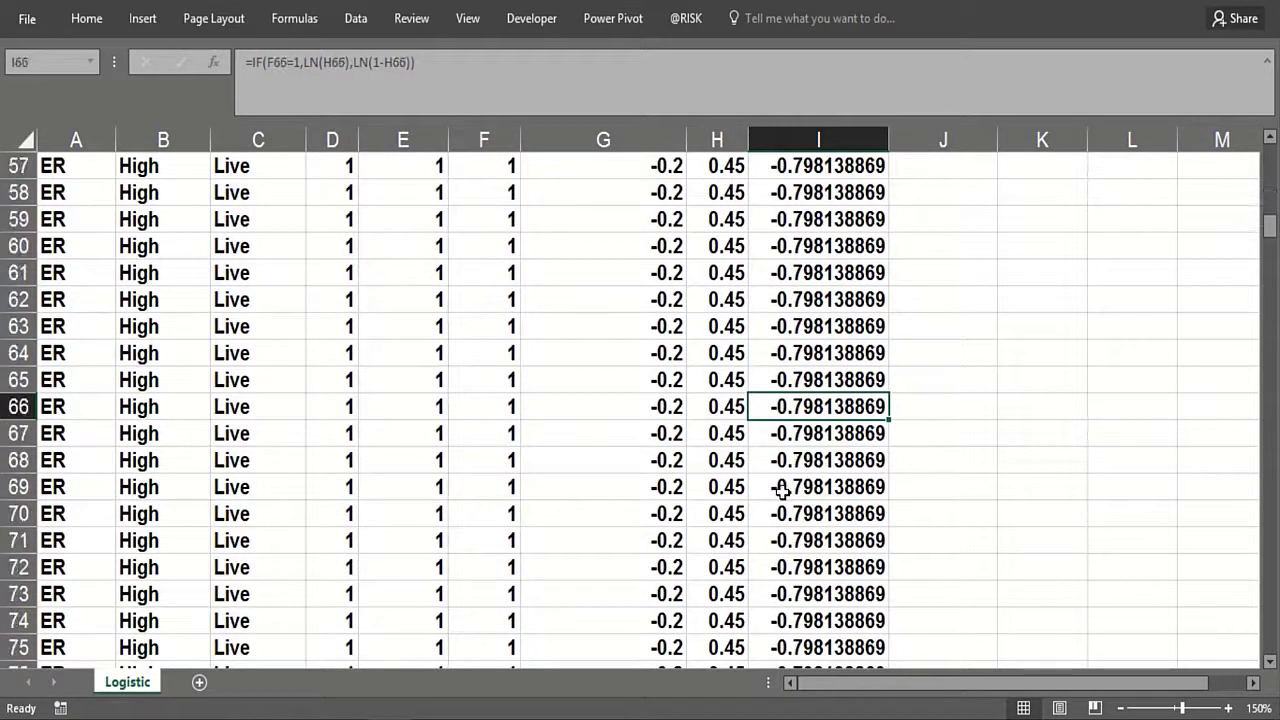
{"action": "key", "text": "Page_Down"}
{"action": "left_click", "coordinate": [793, 519]}
{"action": "key", "text": "Page_Down"}
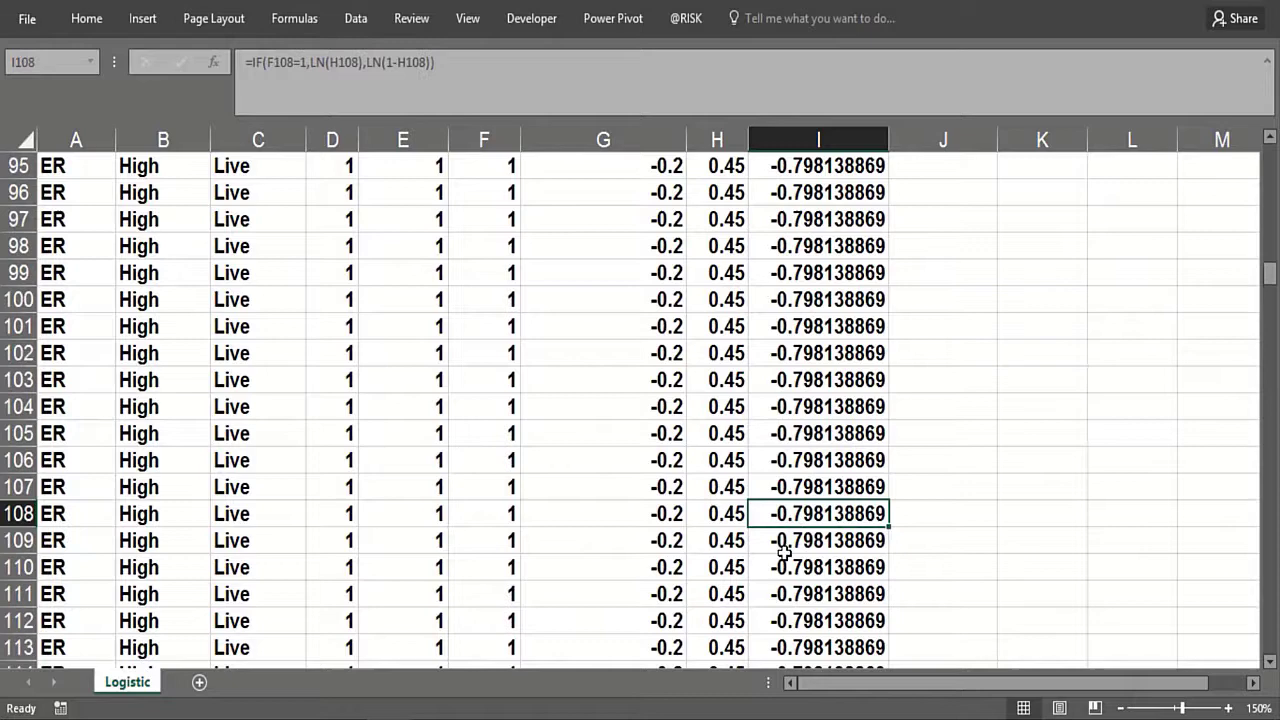
{"action": "key", "text": "Page_Down"}
{"action": "left_click", "coordinate": [789, 563]}
{"action": "key", "text": "Page_Down"}
{"action": "key", "text": "Page_Down"}
{"action": "key", "text": "Page_Down"}
{"action": "key", "text": "Page_Down"}
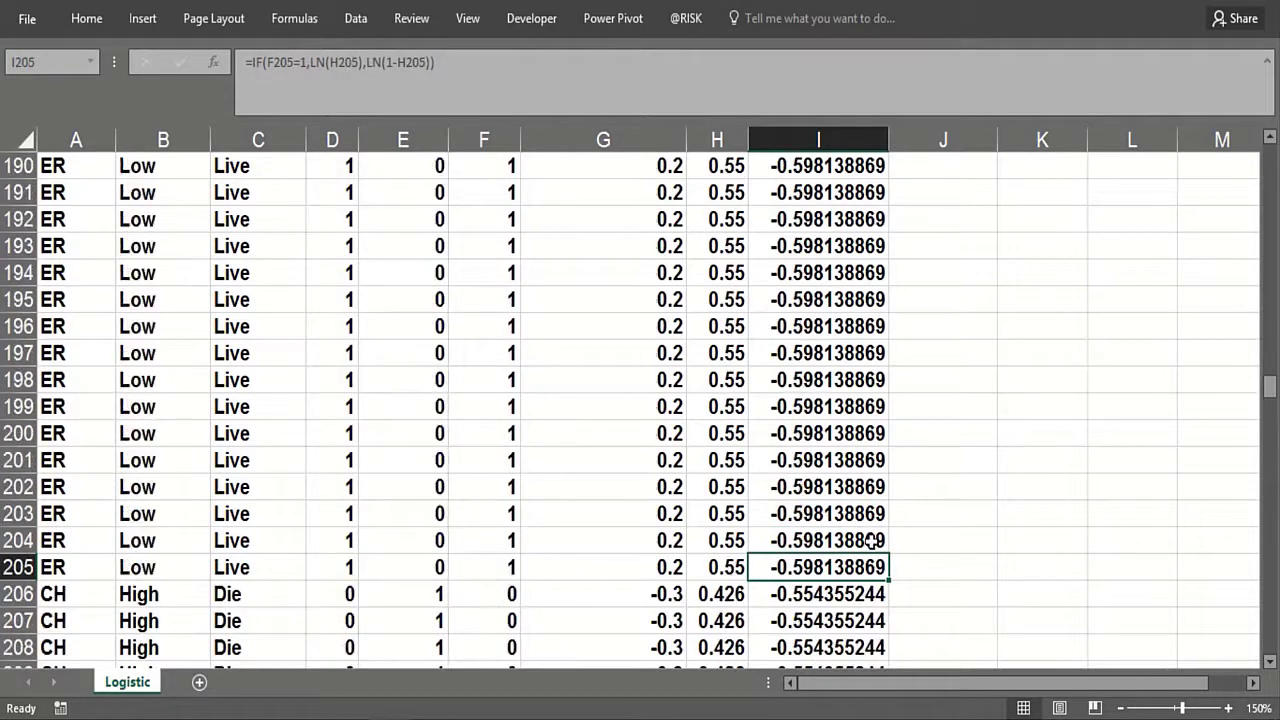
{"action": "key", "text": "Page_Down"}
{"action": "left_click", "coordinate": [874, 534]}
{"action": "key", "text": "Up"}
{"action": "key", "text": "Up"}
{"action": "key", "text": "Up"}
{"action": "key", "text": "Up"}
{"action": "key", "text": "Up"}
{"action": "key", "text": "Up"}
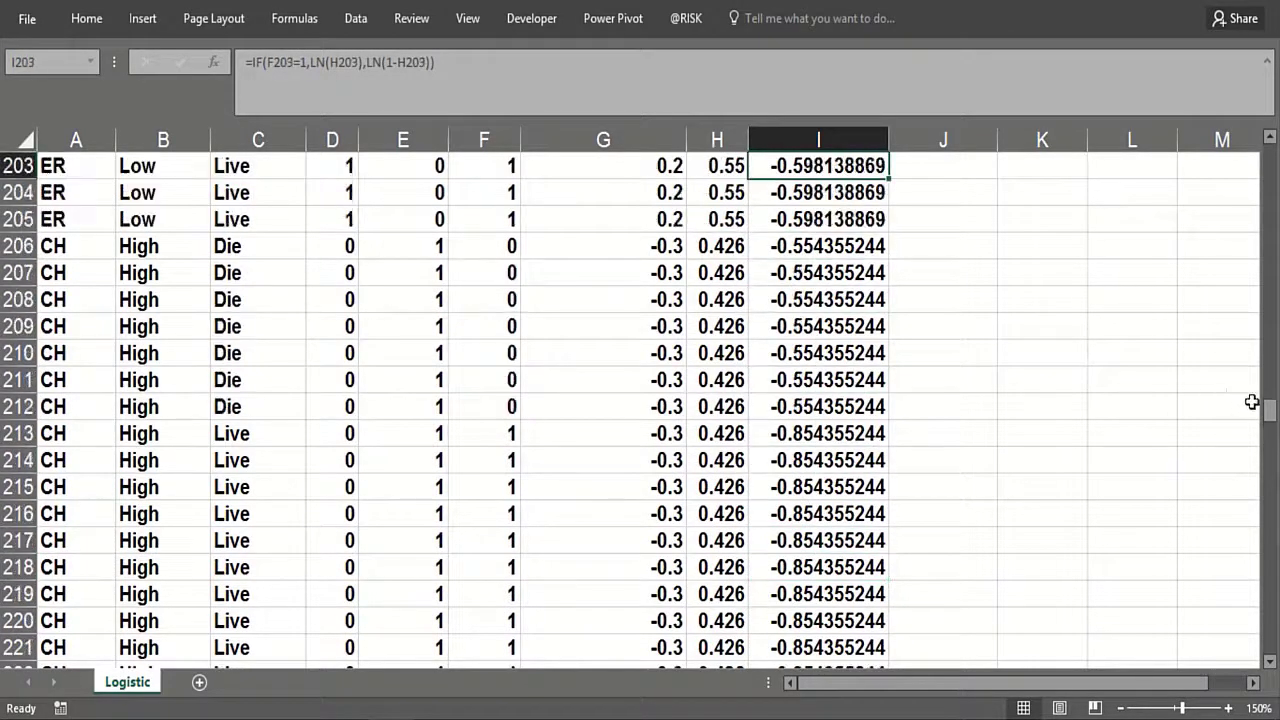
{"action": "key", "text": "Up"}
{"action": "key", "text": "Up"}
{"action": "key", "text": "Up"}
{"action": "key", "text": "Up"}
{"action": "key", "text": "Up"}
{"action": "key", "text": "Up"}
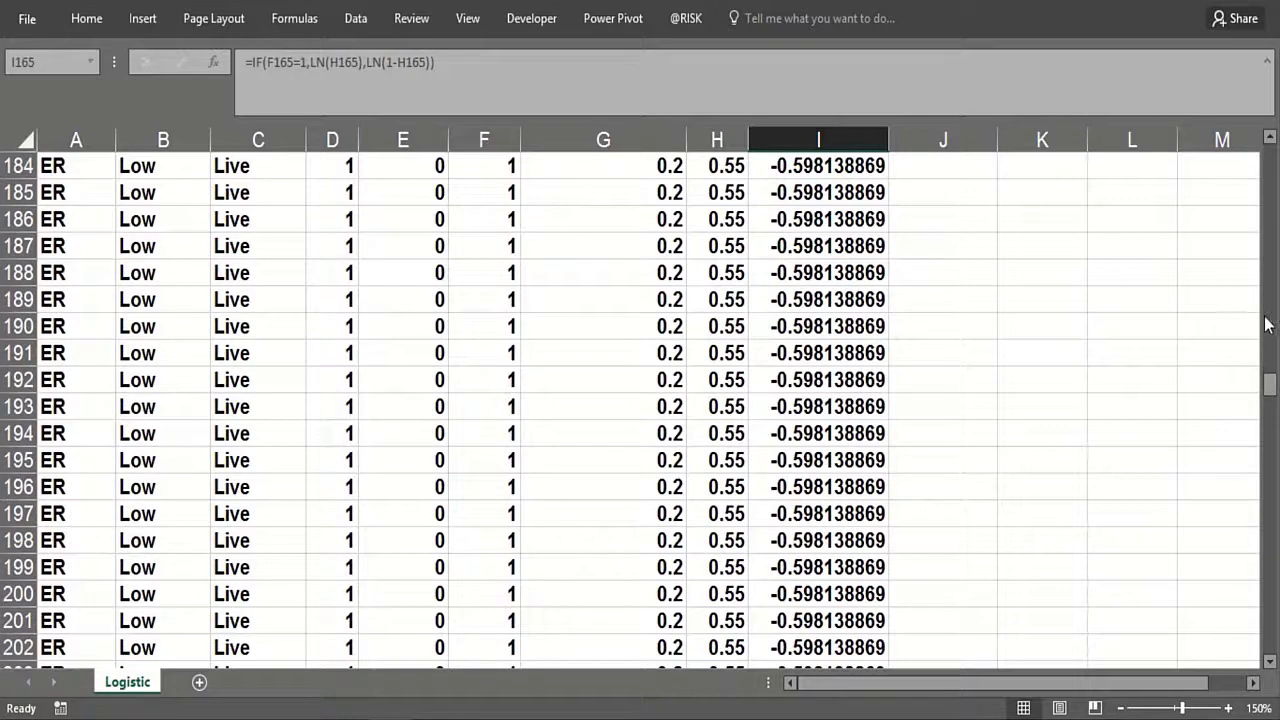
{"action": "left_click_drag", "start_coordinate": [1268, 385], "coordinate": [1268, 375]}
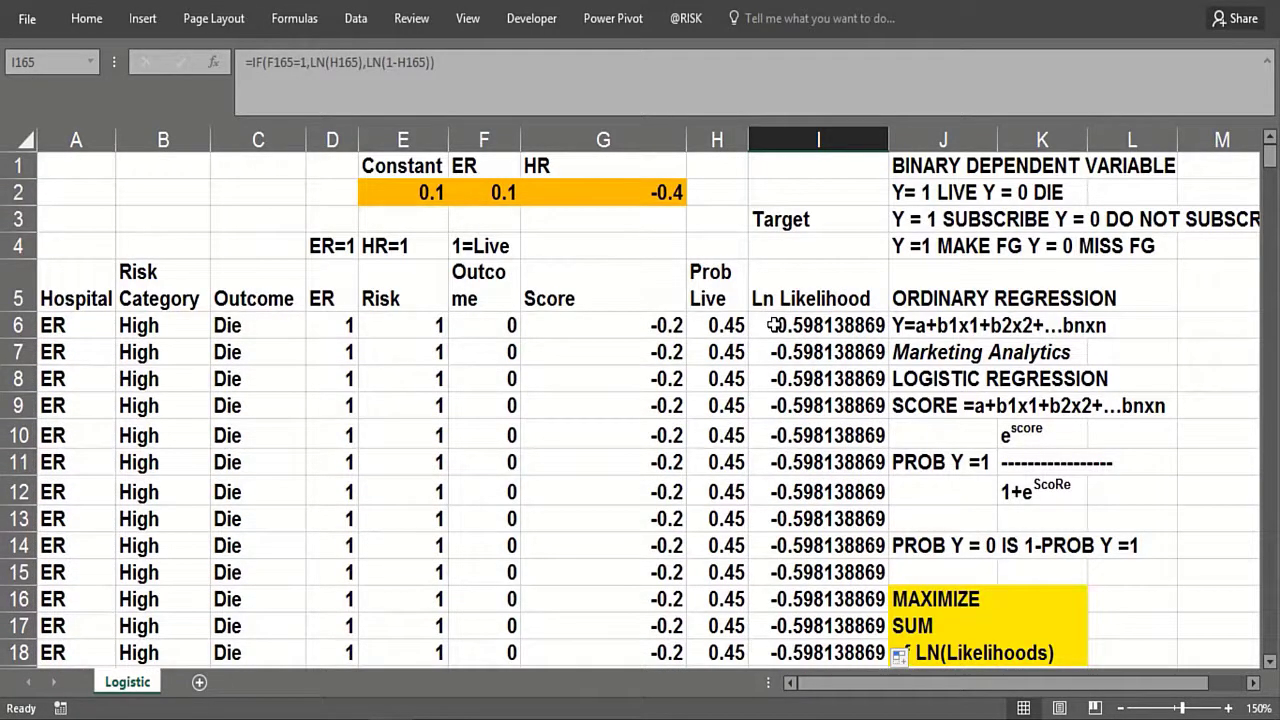
{"action": "left_click", "coordinate": [773, 325]}
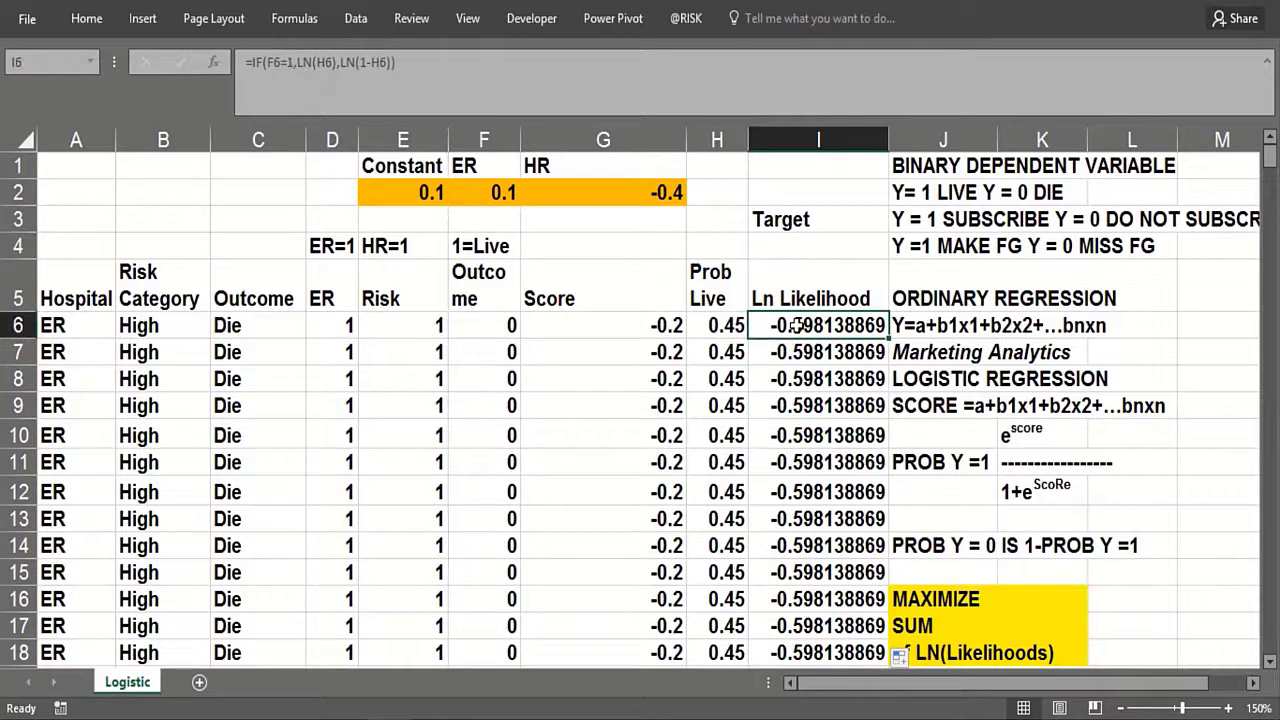
Step: Enter =SUM(I6:I408) in Target cell I4 to total the log likelihoods
{"action": "left_click", "coordinate": [787, 245]}
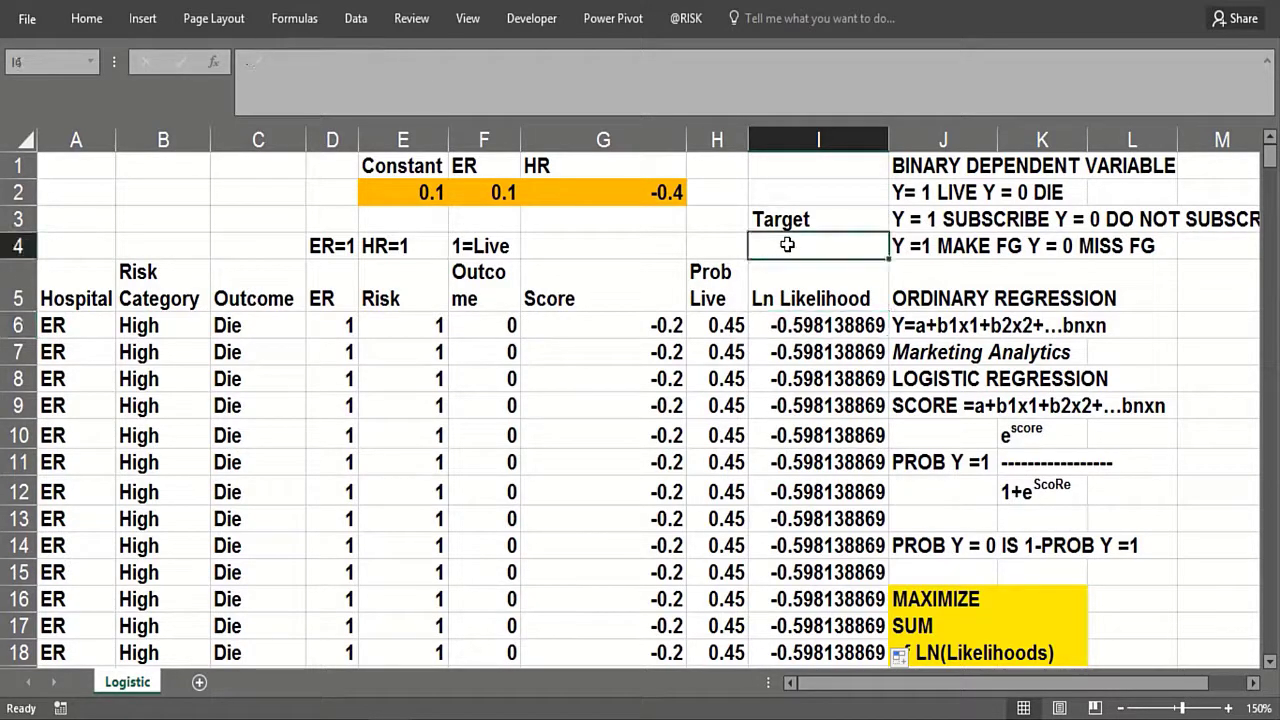
{"action": "type", "text": "=SUM"}
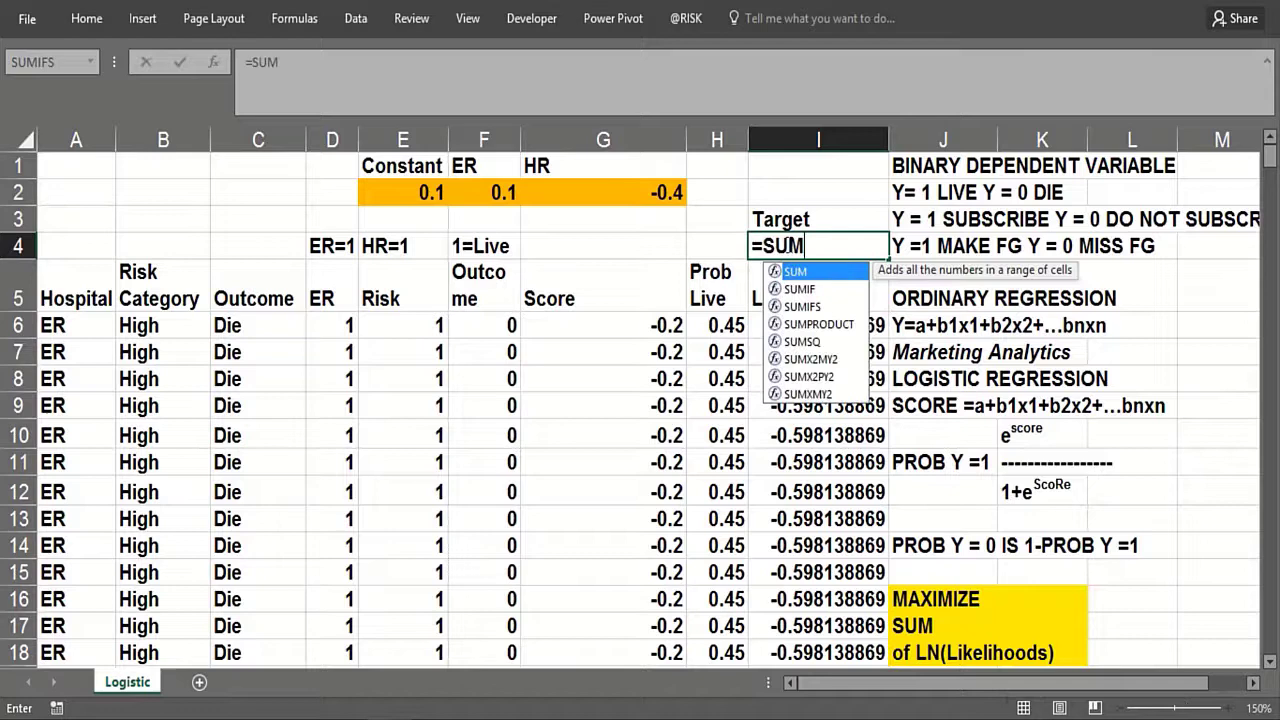
{"action": "type", "text": "("}
{"action": "left_click", "coordinate": [785, 325]}
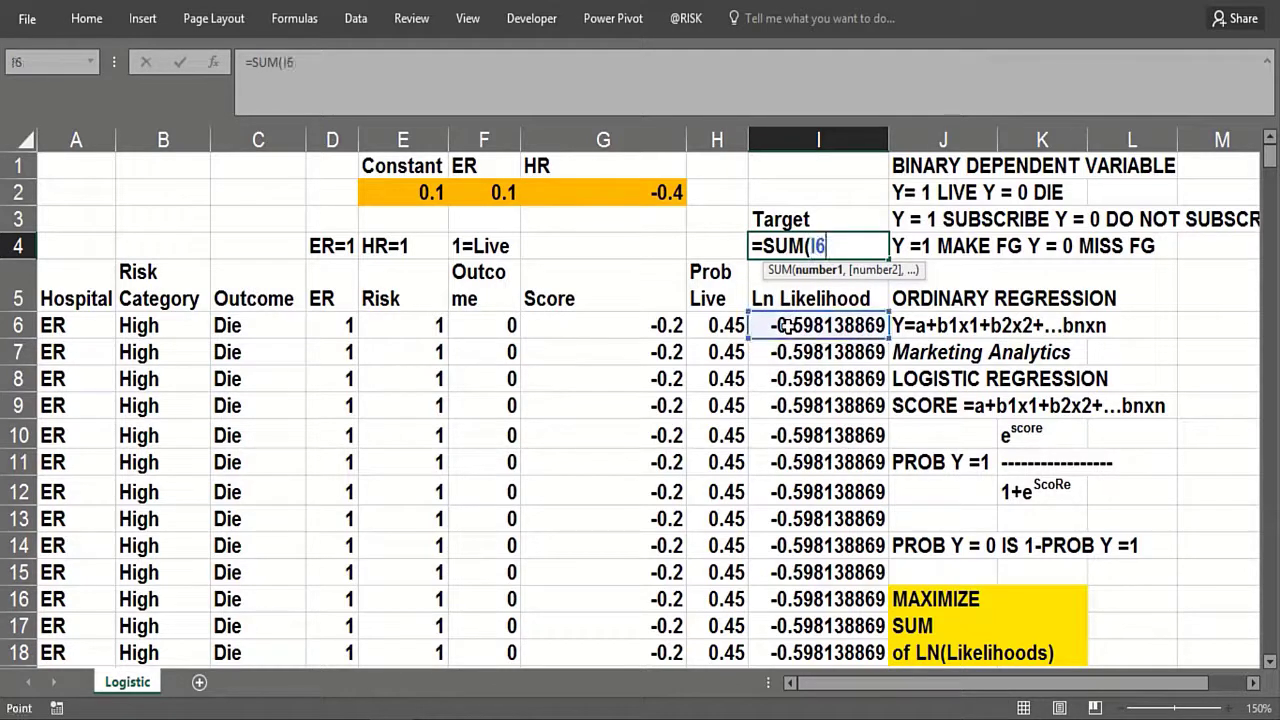
{"action": "key", "text": "ctrl+shift+Down"}
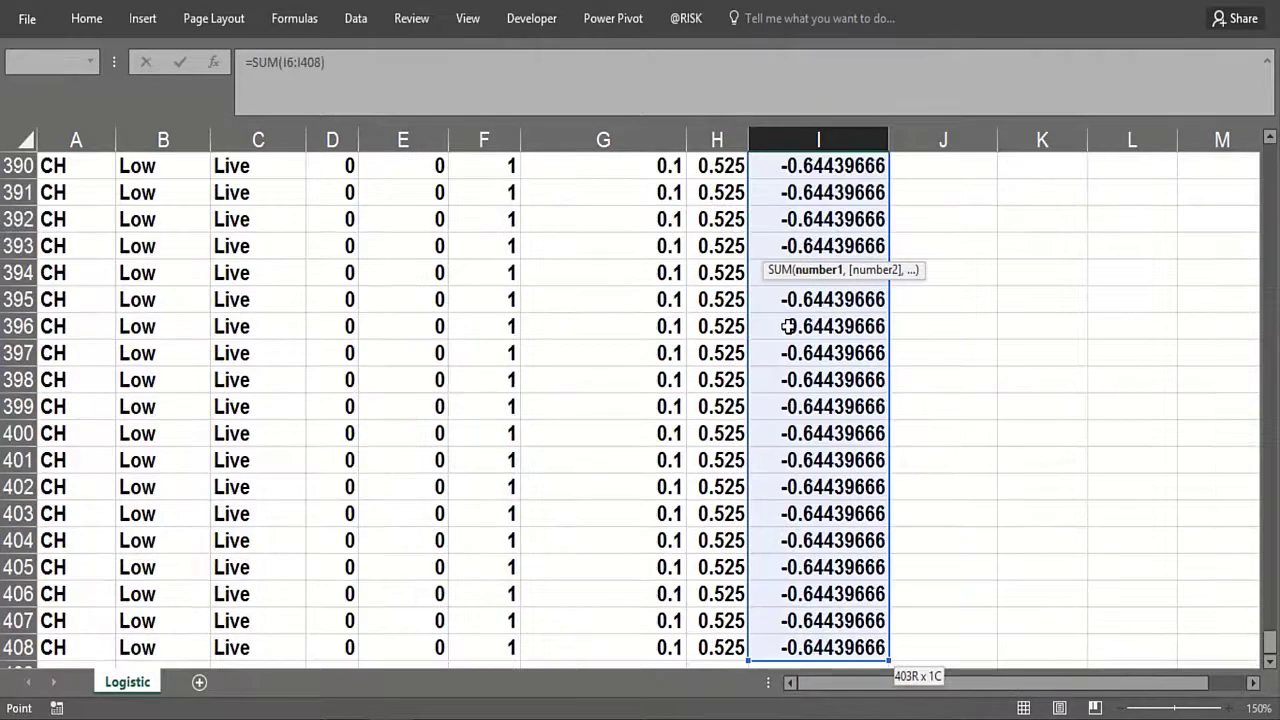
{"action": "key", "text": "Return"}
{"action": "key", "text": "Up"}
{"action": "key", "text": "Up"}
{"action": "key", "text": "Up"}
{"action": "key", "text": "Up"}
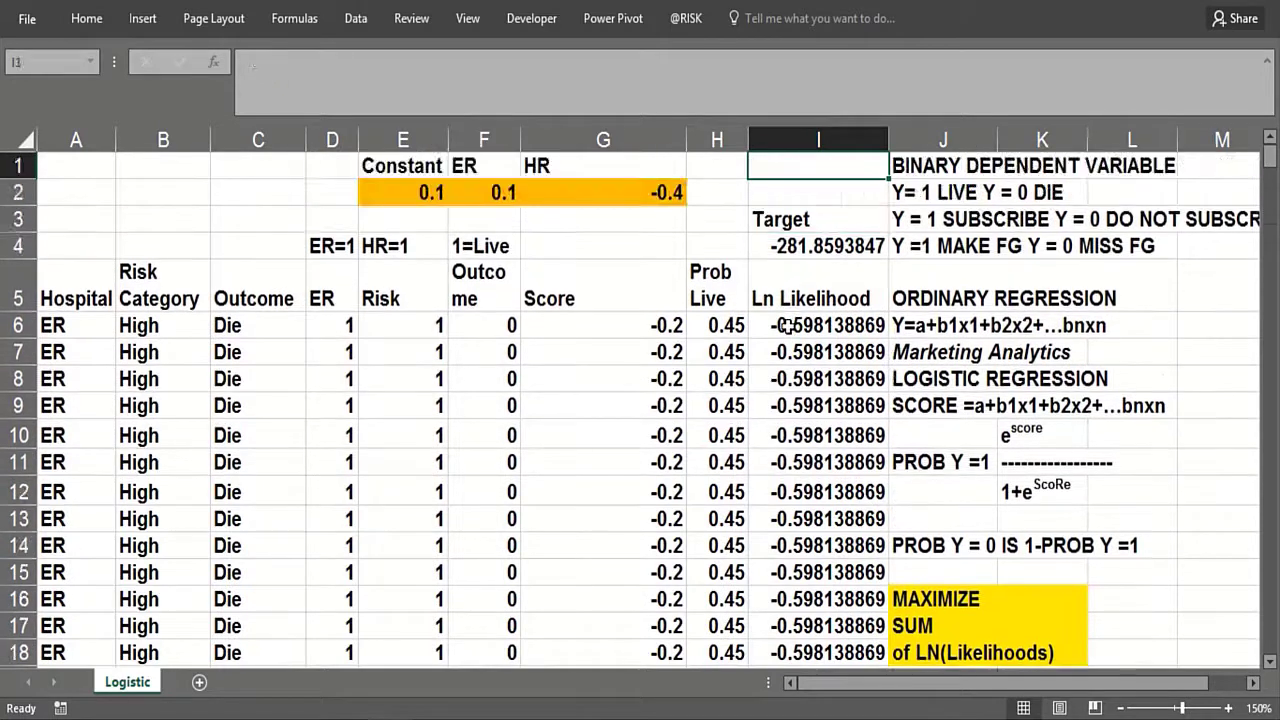
Step: Set the Constant coefficient in E2 to 0.2
{"action": "left_click", "coordinate": [424, 212]}
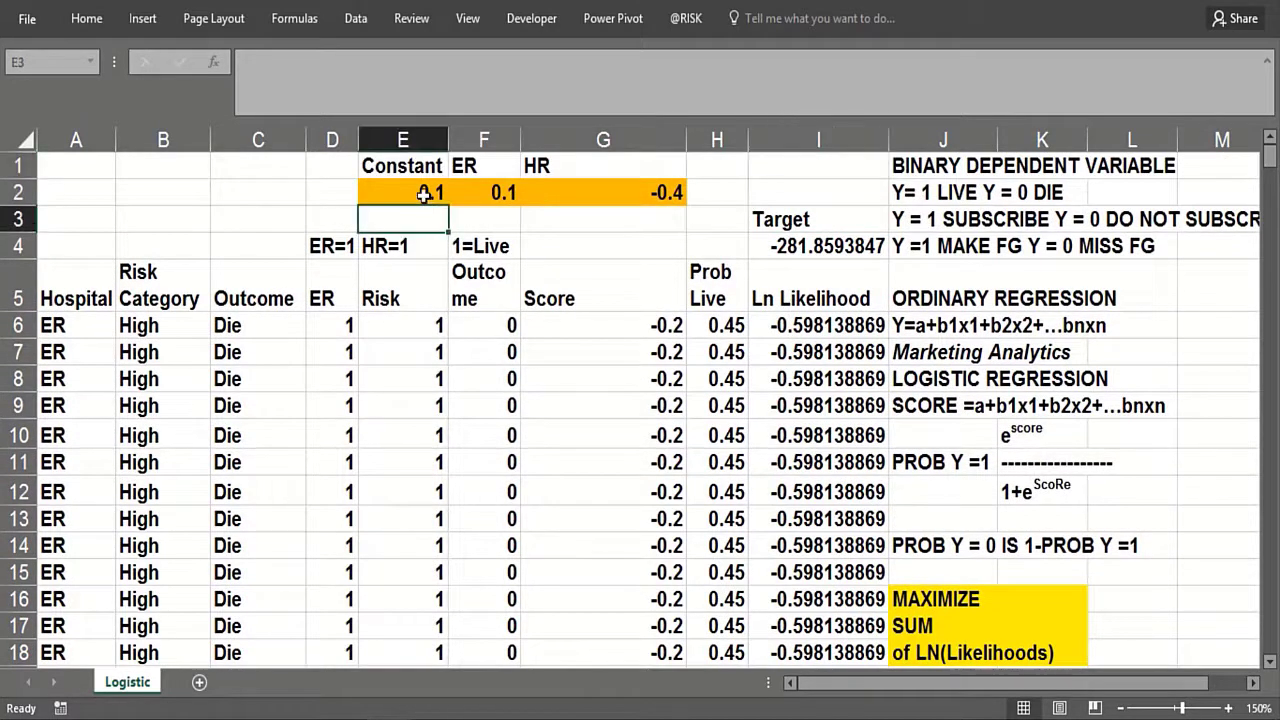
{"action": "left_click_drag", "start_coordinate": [424, 193], "coordinate": [557, 195]}
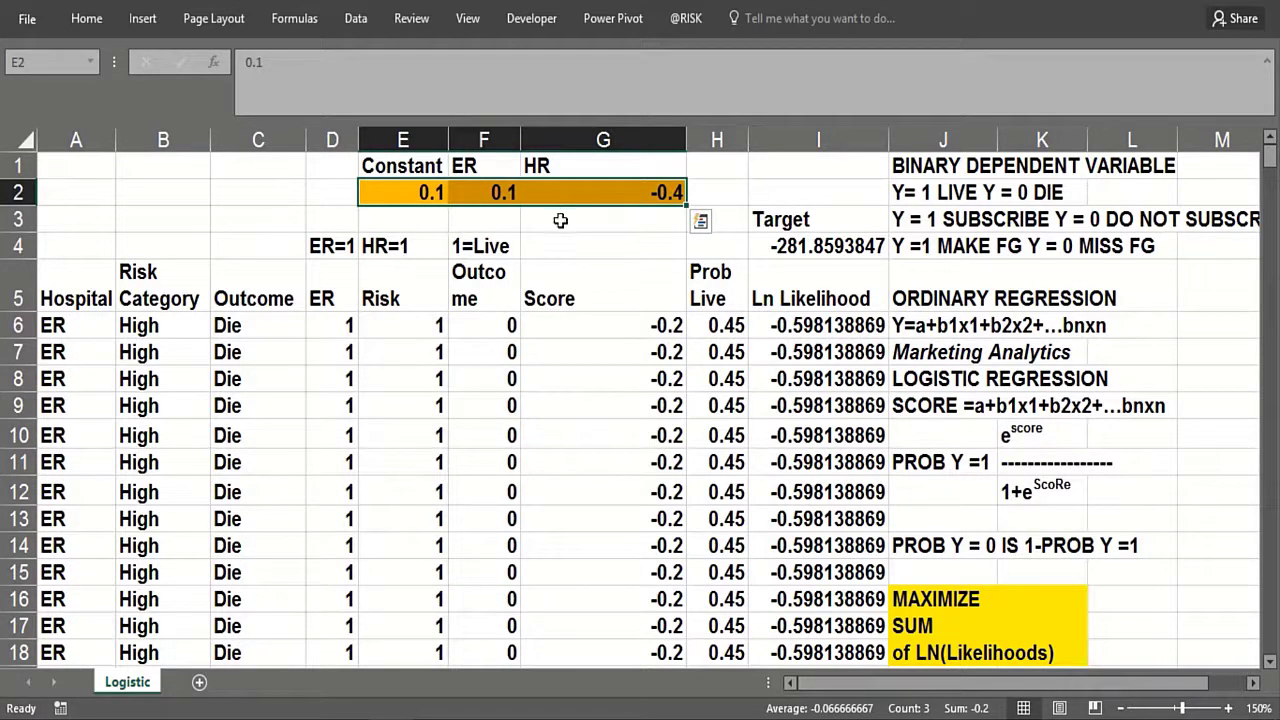
{"action": "left_click", "coordinate": [562, 198]}
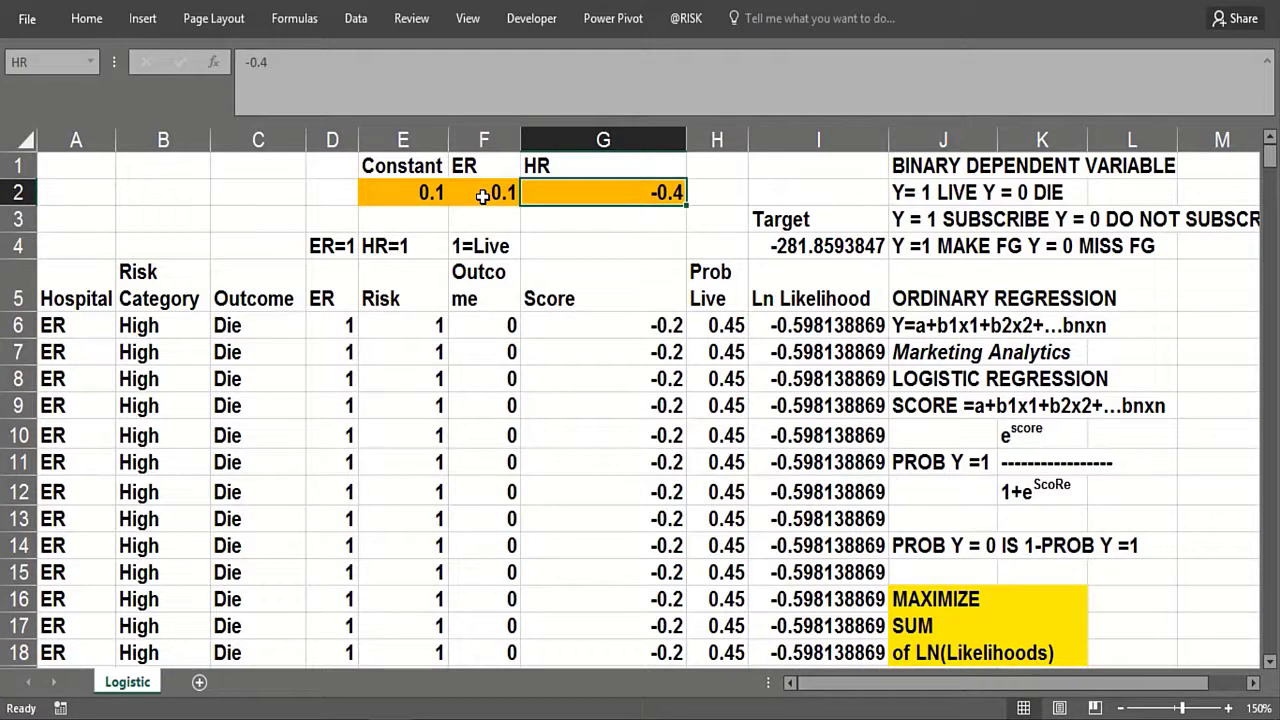
{"action": "left_click", "coordinate": [484, 193]}
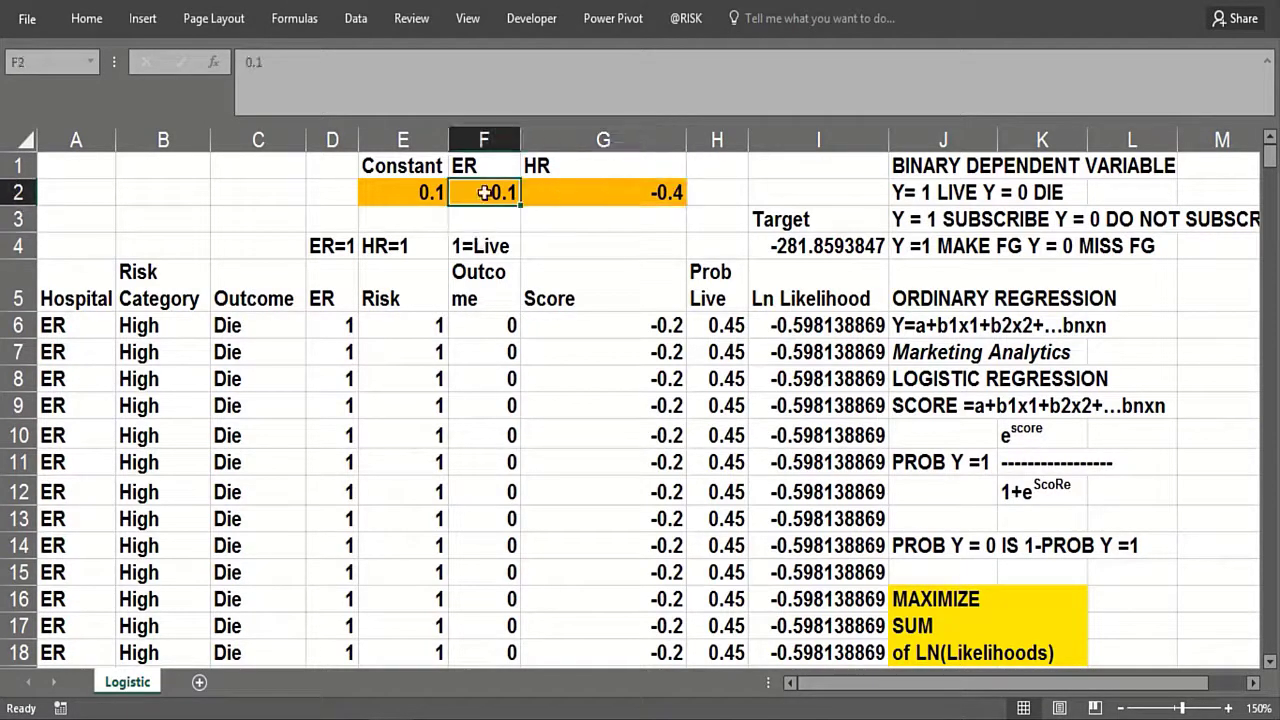
{"action": "left_click", "coordinate": [430, 193]}
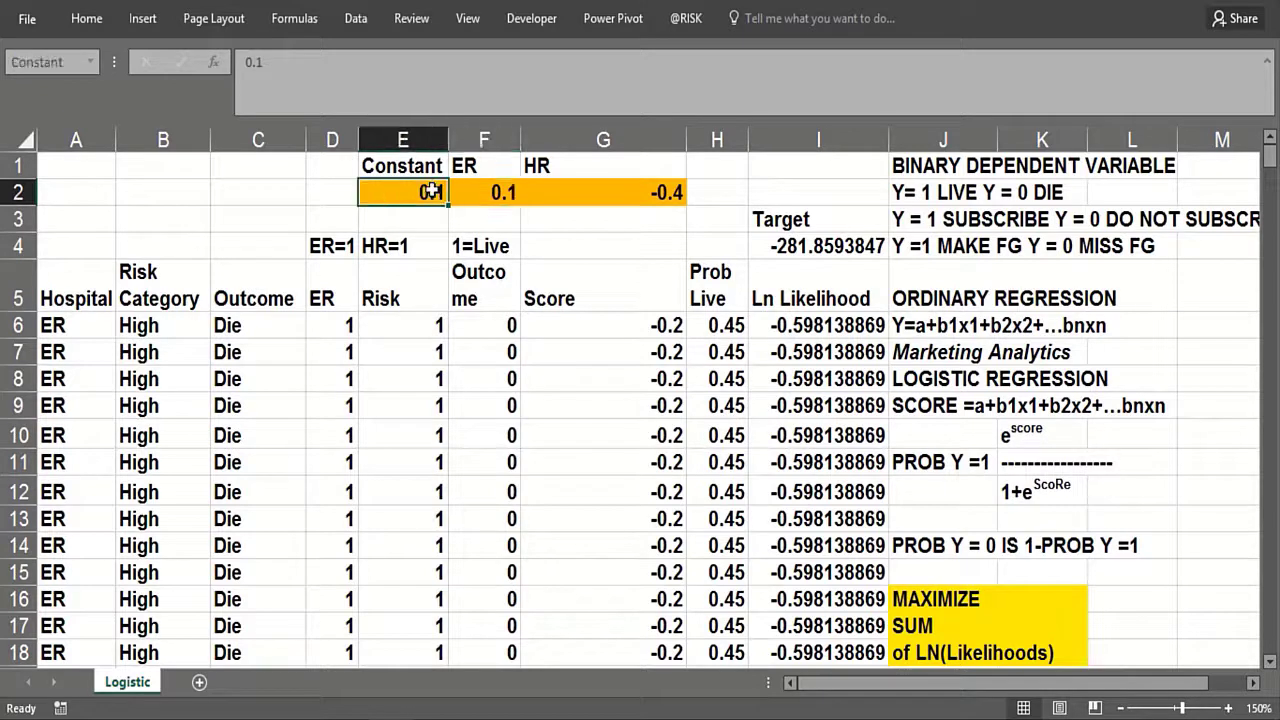
{"action": "left_click", "coordinate": [474, 194]}
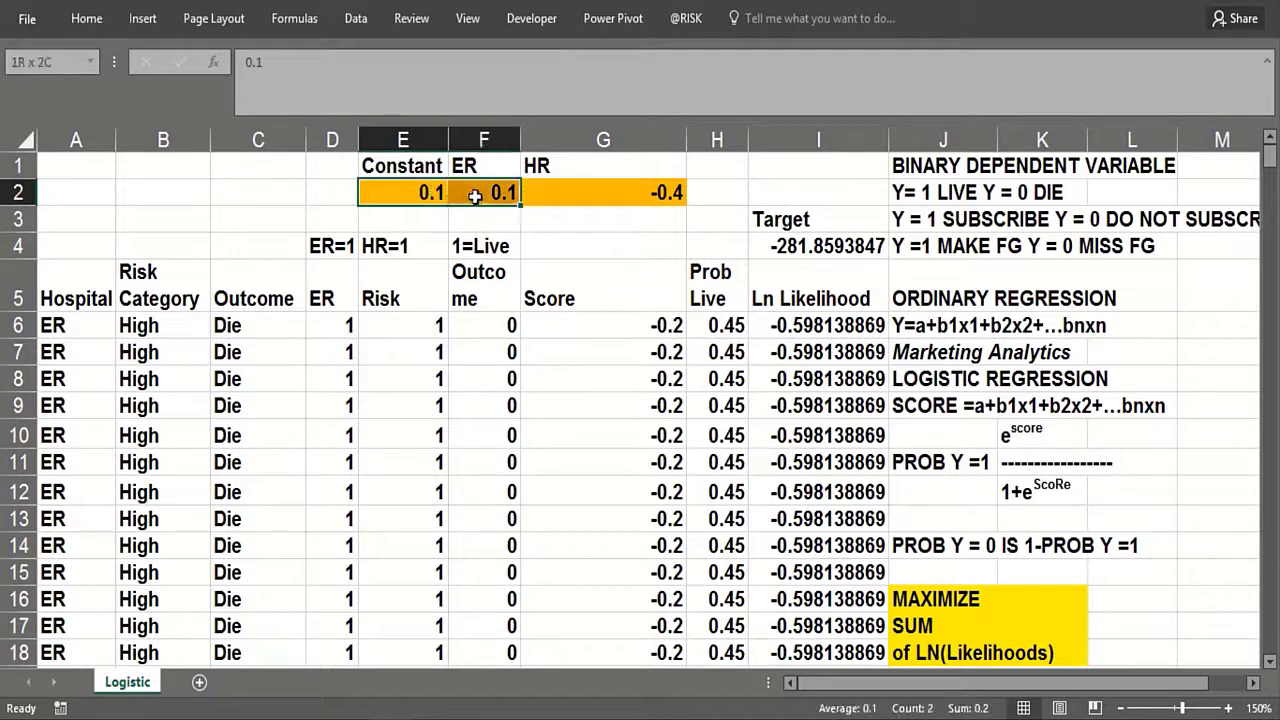
{"action": "left_click", "coordinate": [410, 193]}
{"action": "type", "text": "0."}
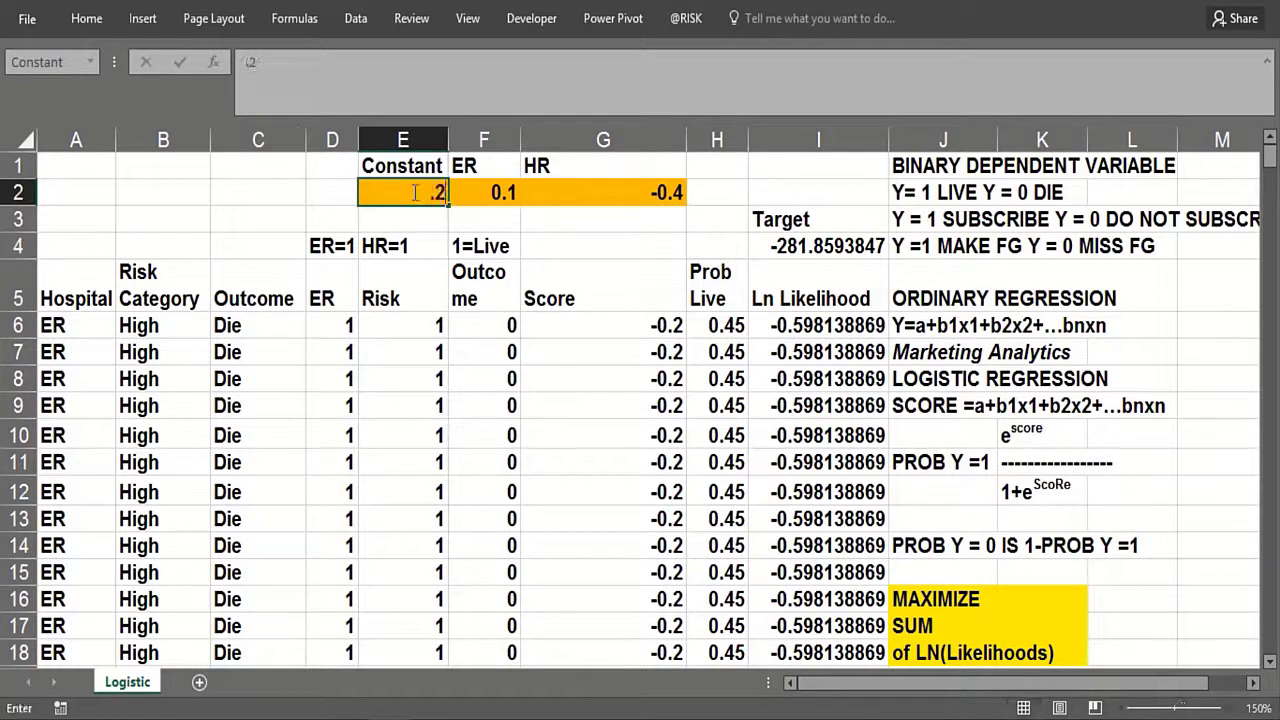
{"action": "key", "text": "Return"}
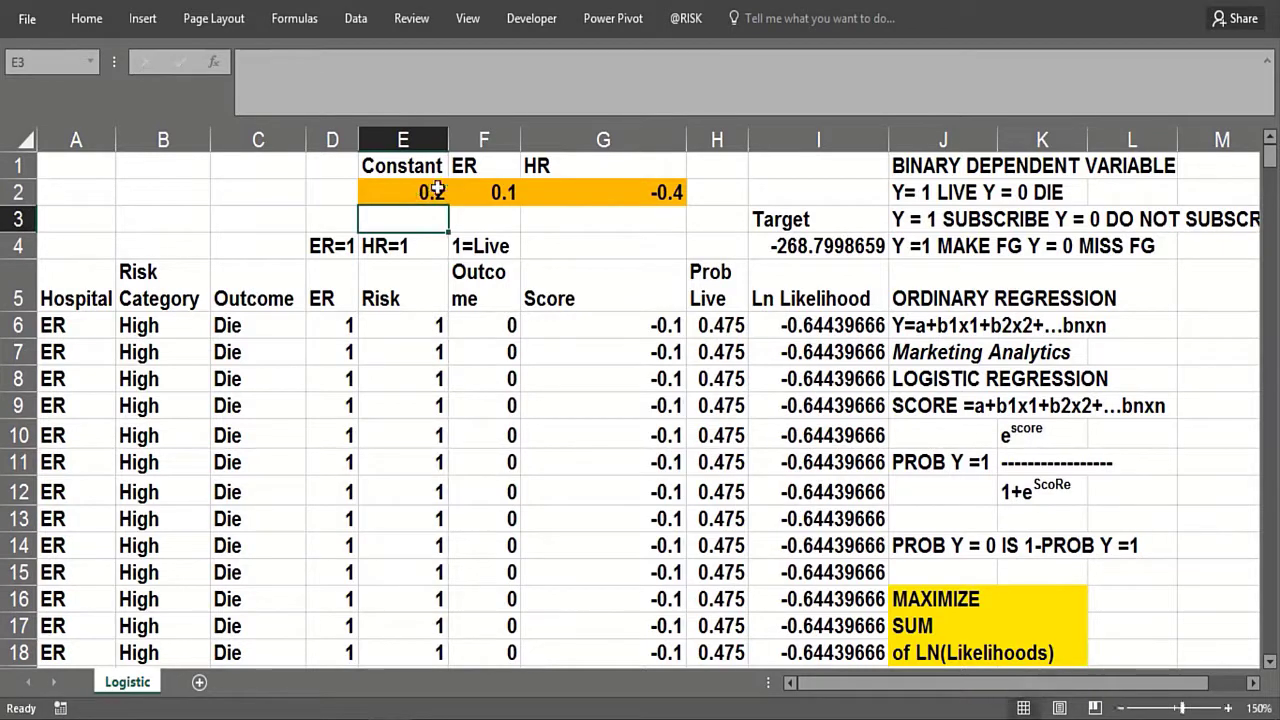
Step: Set HR to -0.3 and ER to 0, giving a Target of -269.77
{"action": "left_click", "coordinate": [560, 198]}
{"action": "type", "text": "-."}
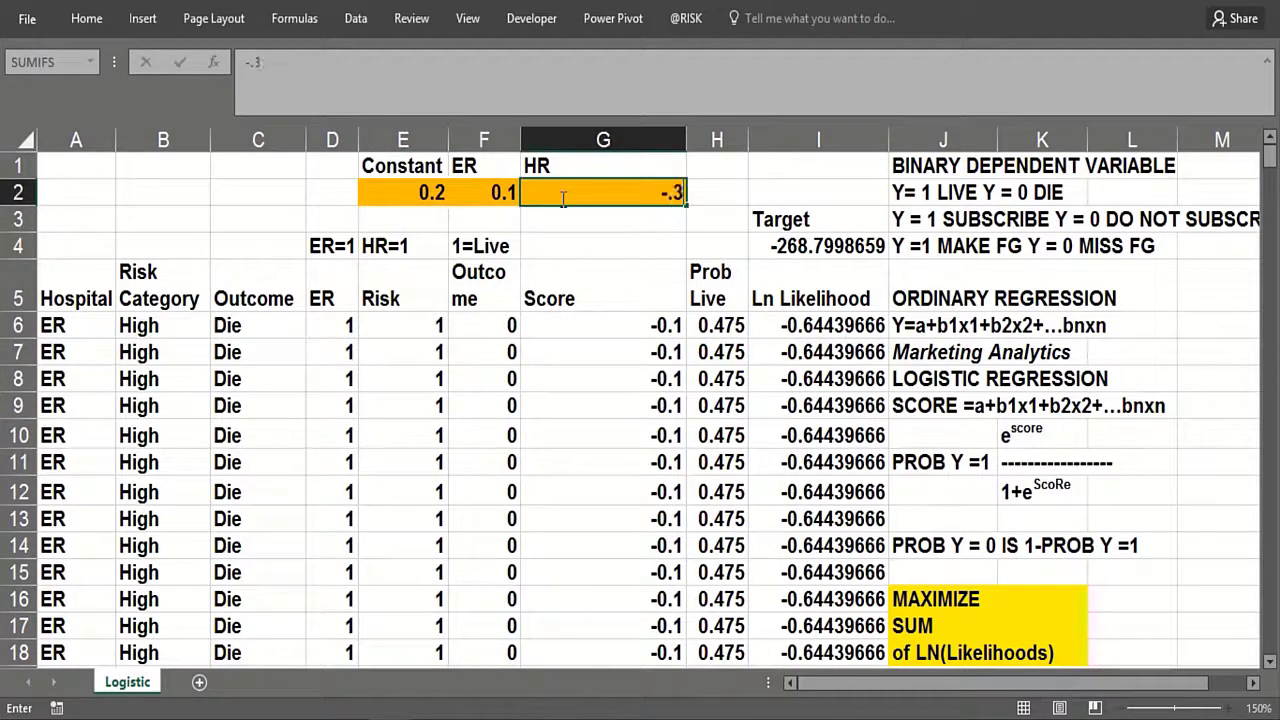
{"action": "key", "text": "Return"}
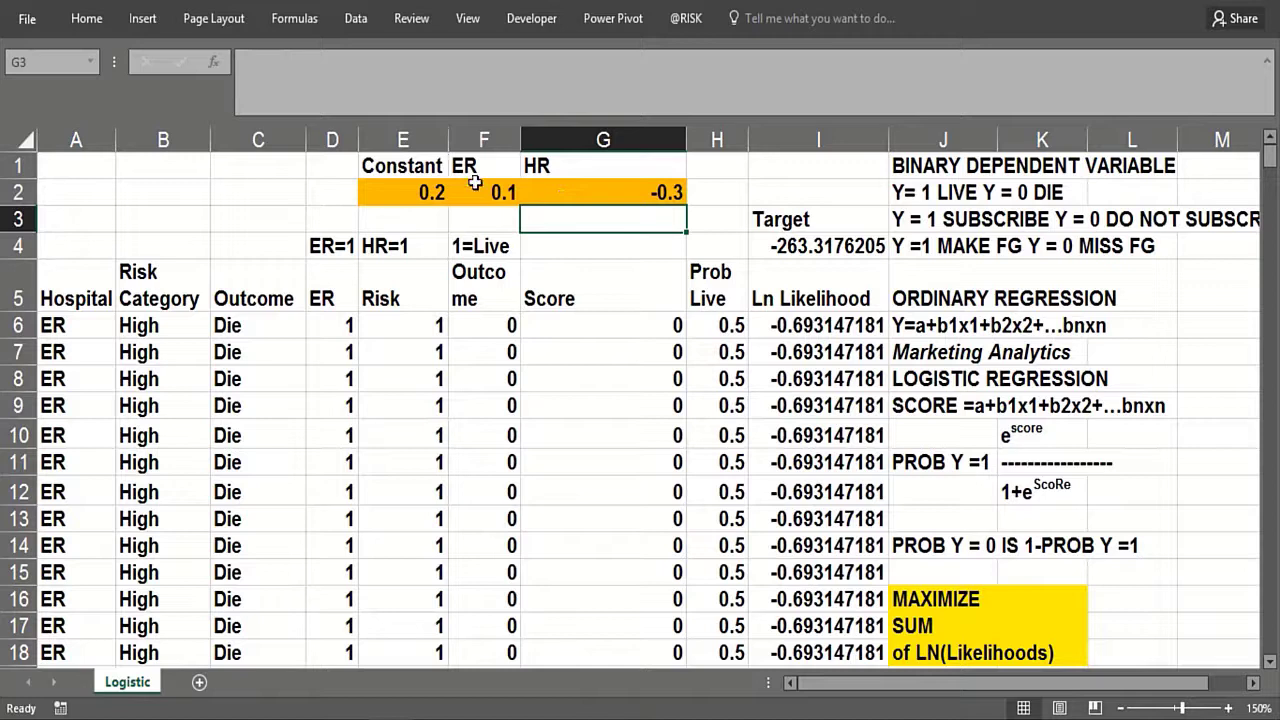
{"action": "left_click", "coordinate": [474, 185]}
{"action": "type", "text": "0"}
{"action": "key", "text": "Return"}
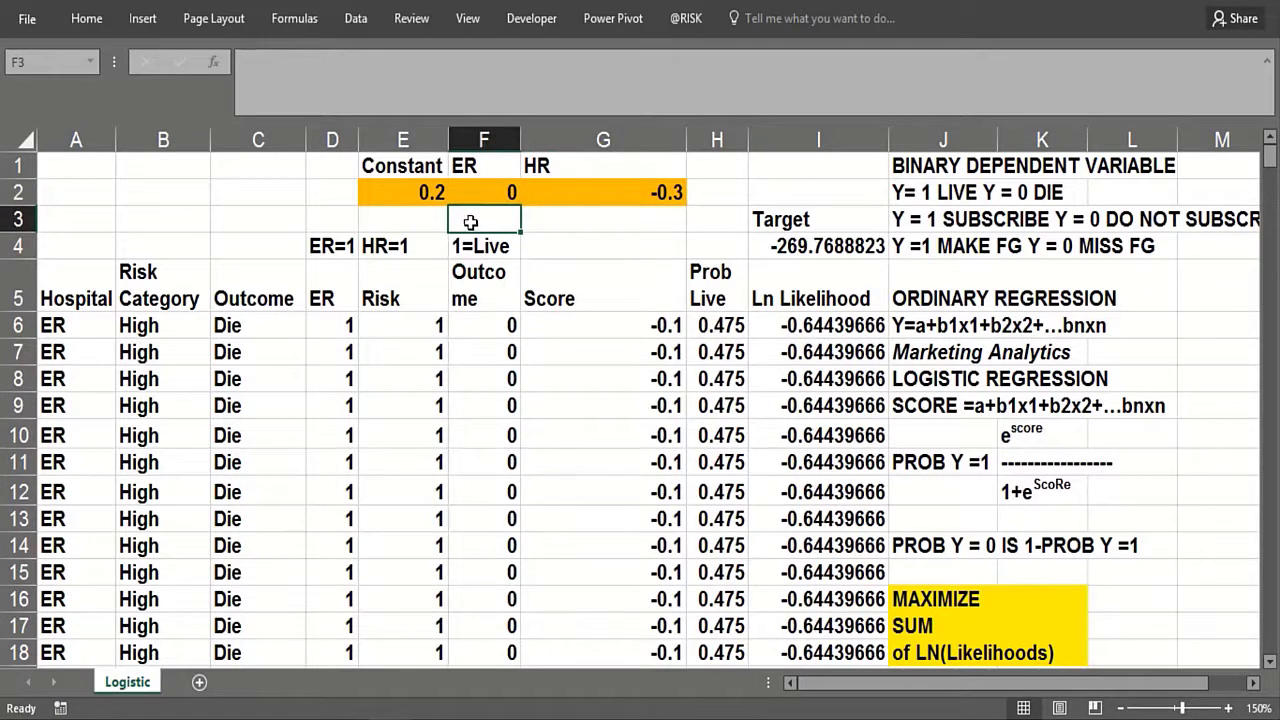
Step: Set up Solver with Target I4 as the objective and E2:G2 as changing cells
{"action": "left_click", "coordinate": [355, 18]}
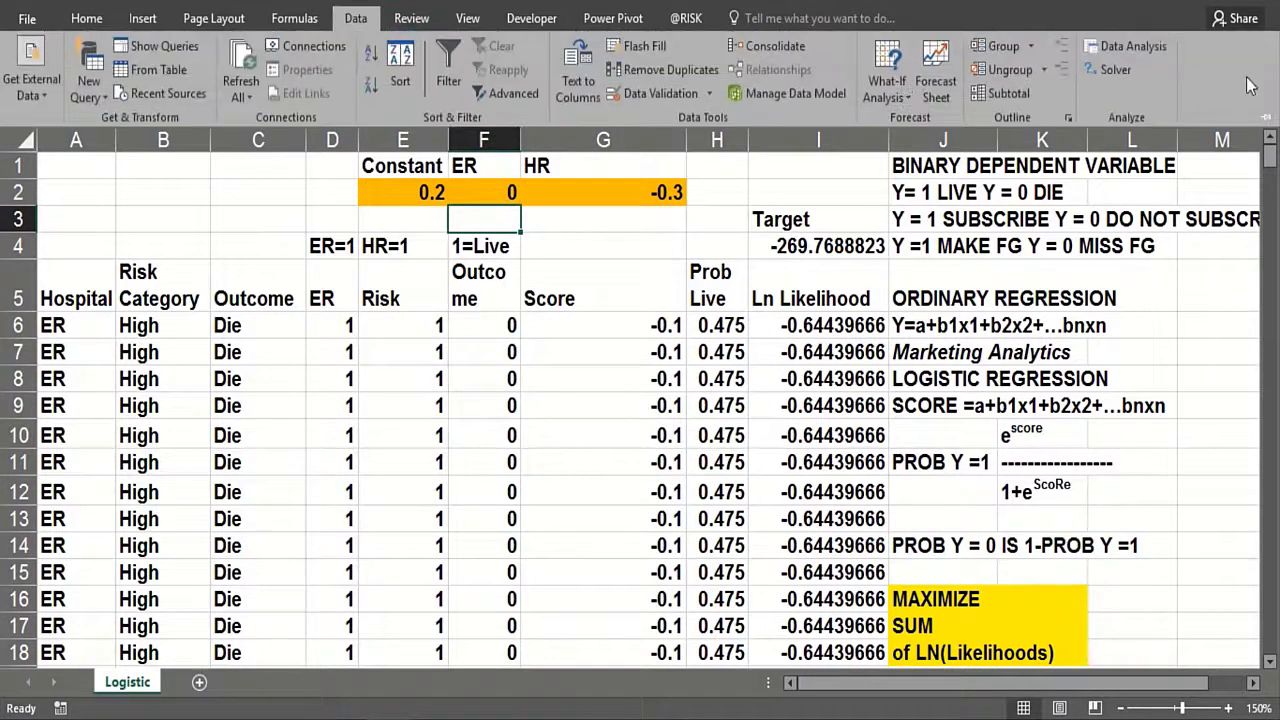
{"action": "left_click", "coordinate": [1110, 70]}
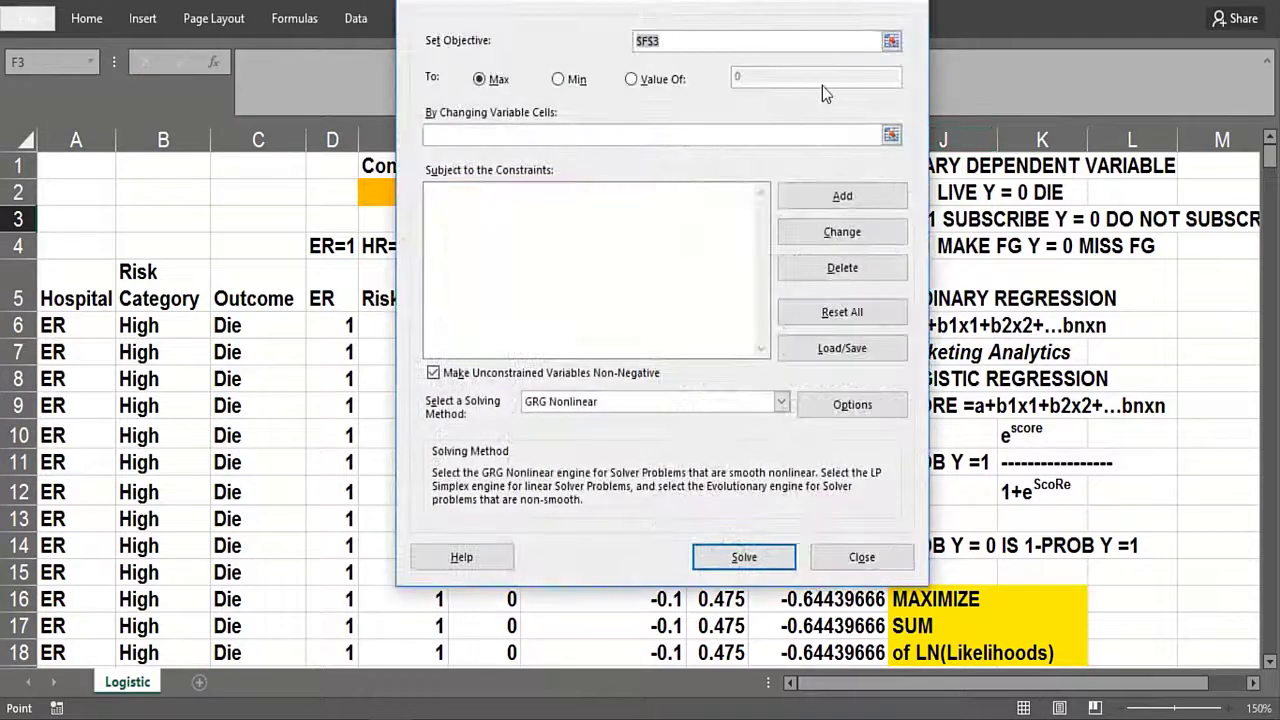
{"action": "left_click", "coordinate": [890, 41]}
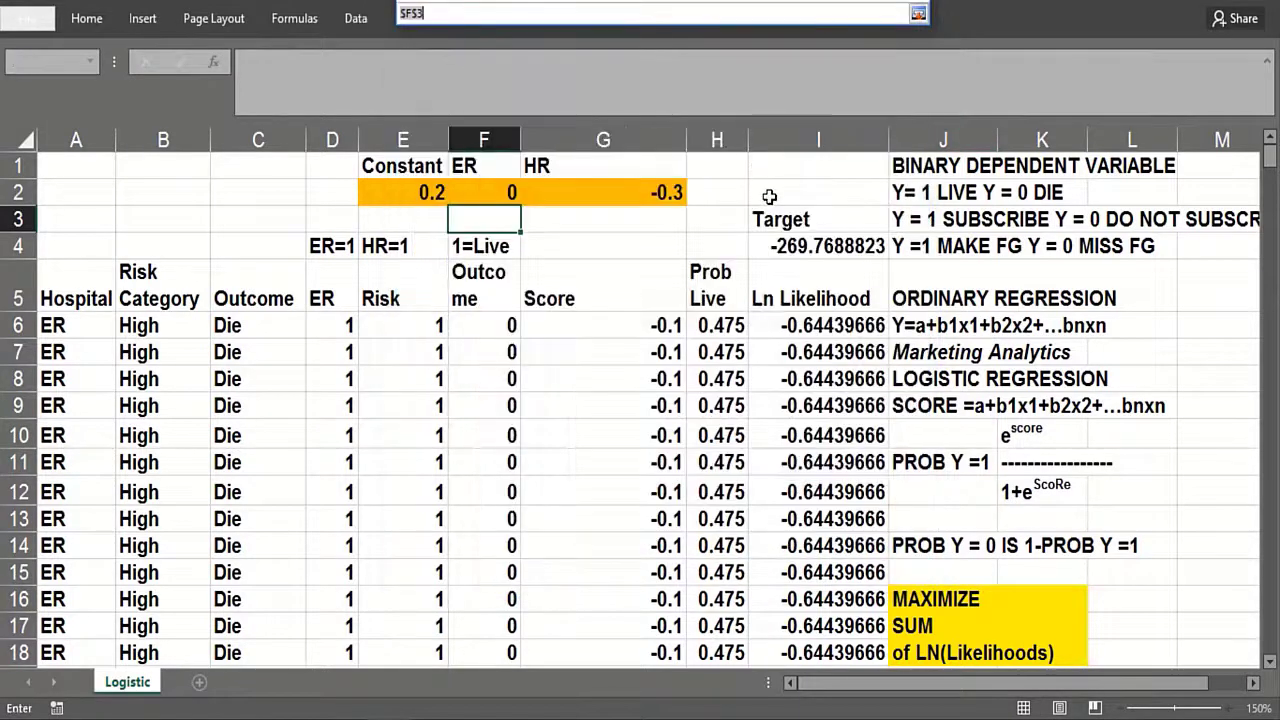
{"action": "left_click", "coordinate": [777, 241]}
{"action": "key", "text": "Return"}
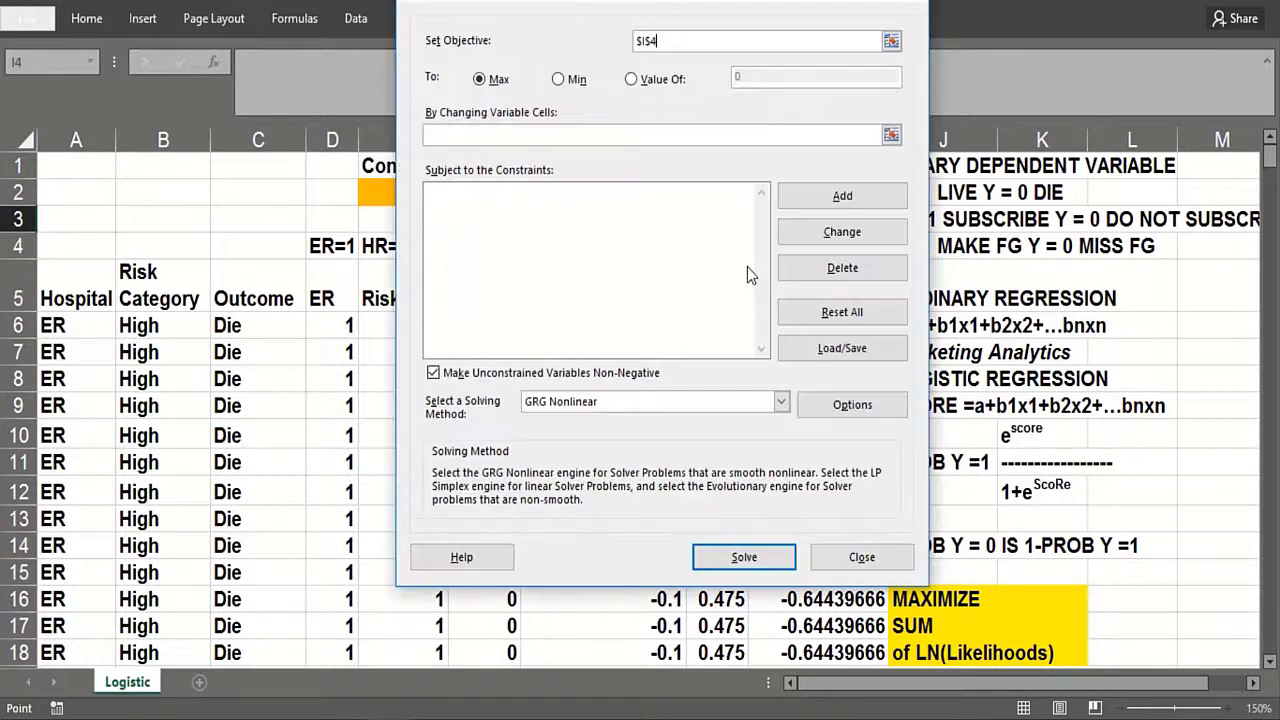
{"action": "left_click", "coordinate": [890, 134]}
{"action": "left_click_drag", "start_coordinate": [412, 194], "coordinate": [563, 193]}
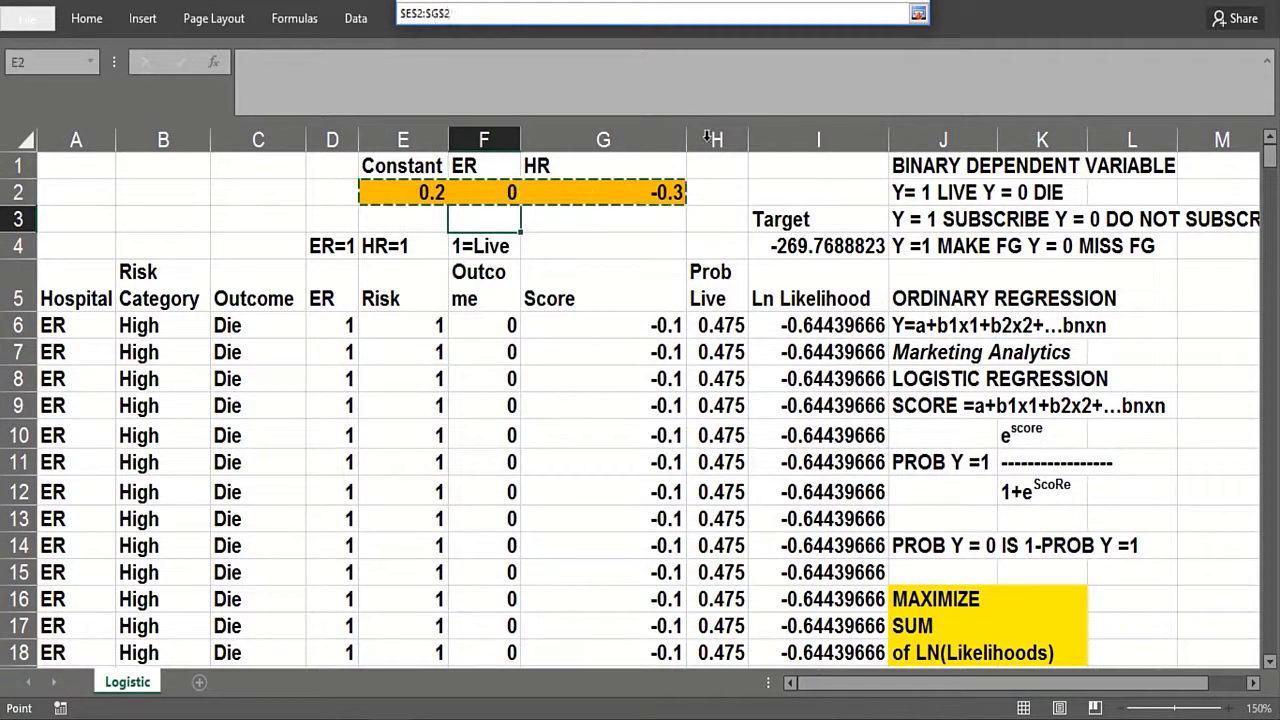
{"action": "left_click", "coordinate": [918, 14]}
Step: Add the constraint $E$2:$G$2 <= 3
{"action": "left_click", "coordinate": [804, 190]}
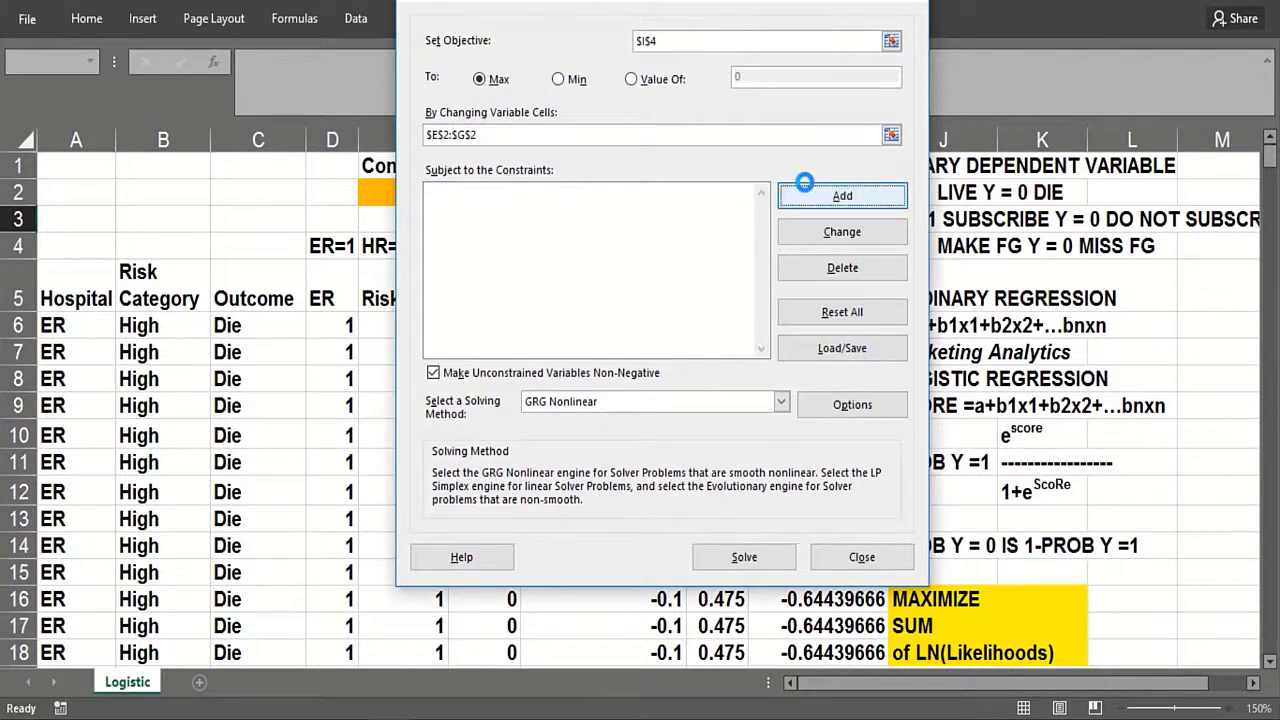
{"action": "left_click_drag", "start_coordinate": [400, 188], "coordinate": [590, 187]}
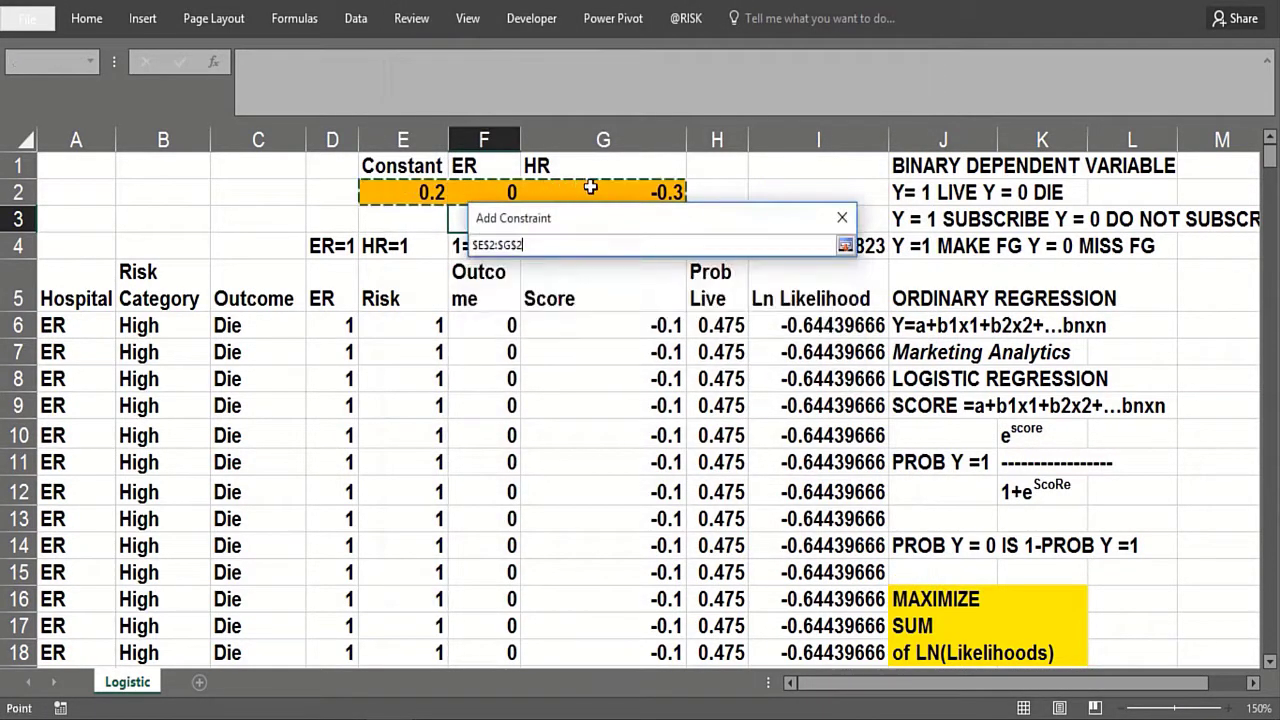
{"action": "left_click", "coordinate": [720, 285]}
{"action": "type", "text": "3"}
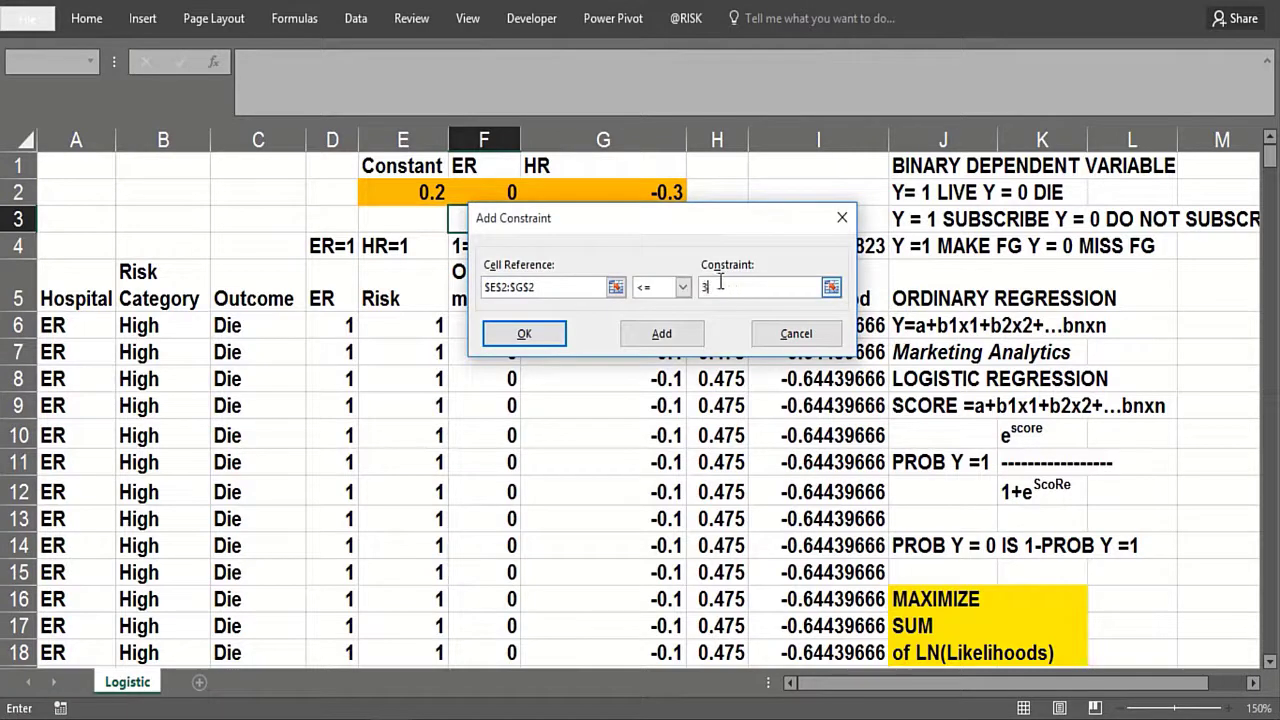
{"action": "left_click", "coordinate": [661, 333]}
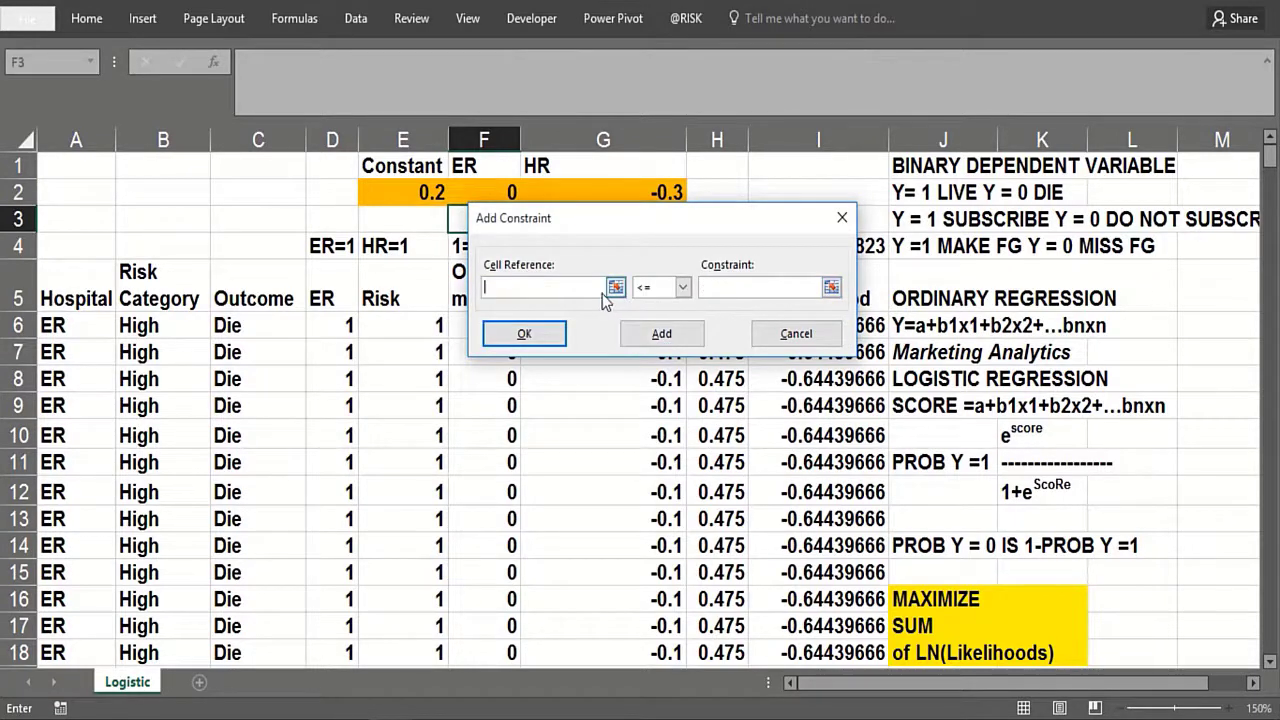
Step: Enter a second constraint $E$2:$G$2 >= -3, dismissing an invalid-constraint warning
{"action": "left_click_drag", "start_coordinate": [420, 190], "coordinate": [614, 190]}
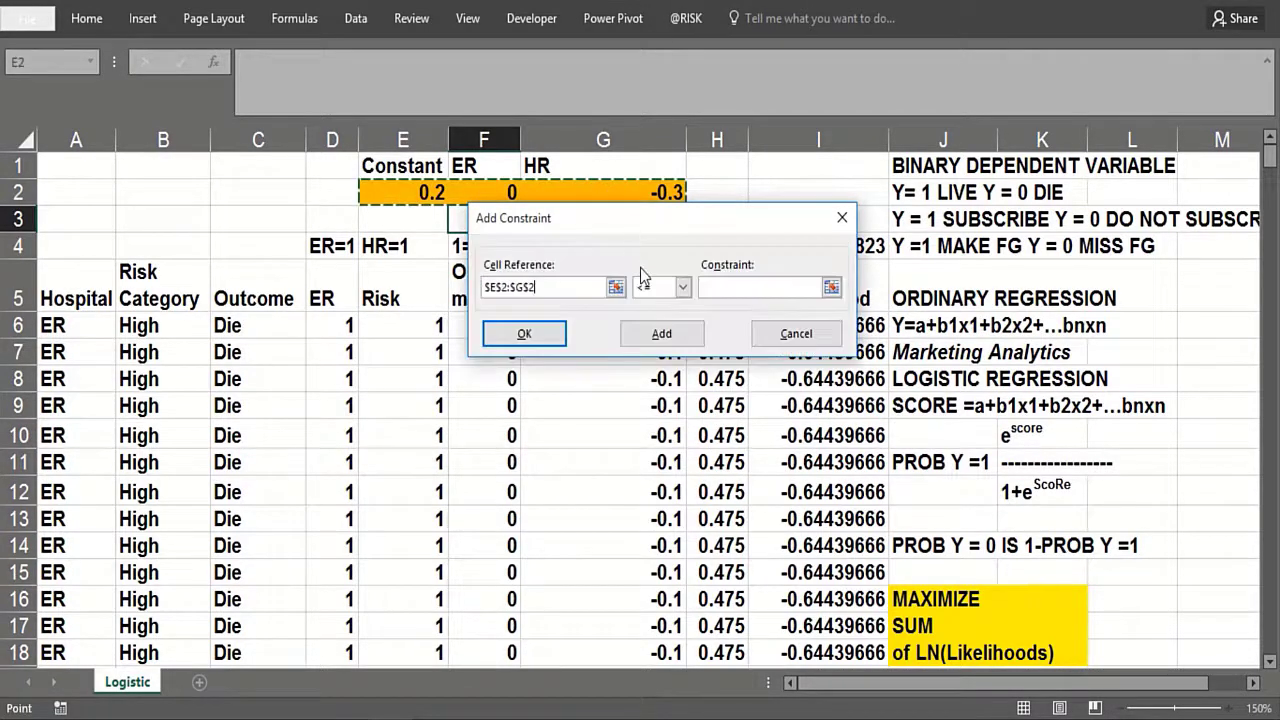
{"action": "left_click", "coordinate": [681, 288]}
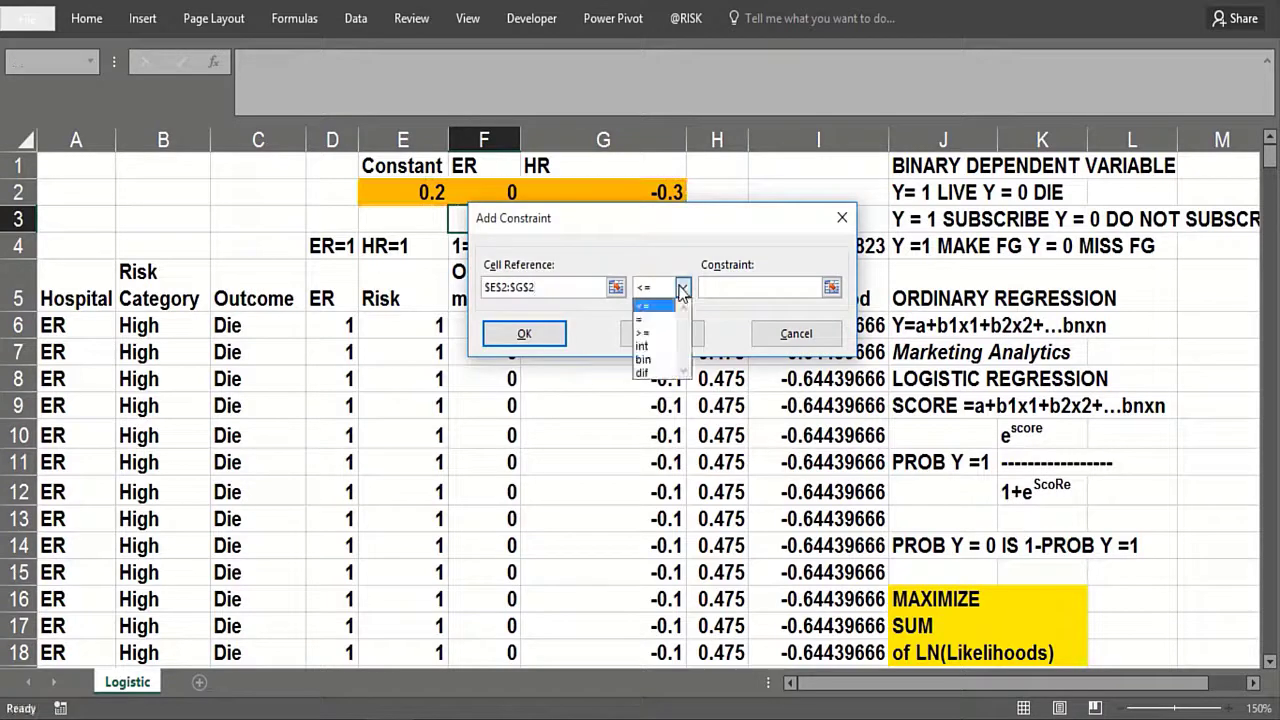
{"action": "left_click", "coordinate": [645, 333]}
{"action": "type", "text": "-"}
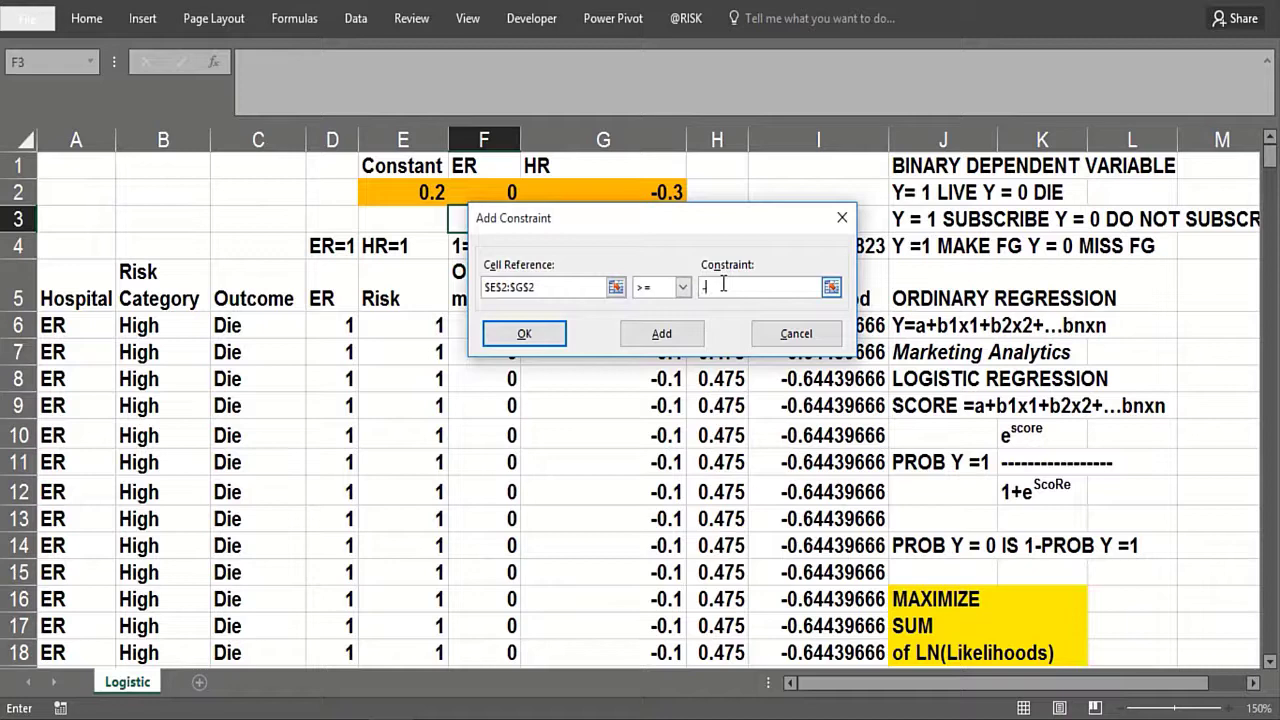
{"action": "left_click", "coordinate": [554, 331]}
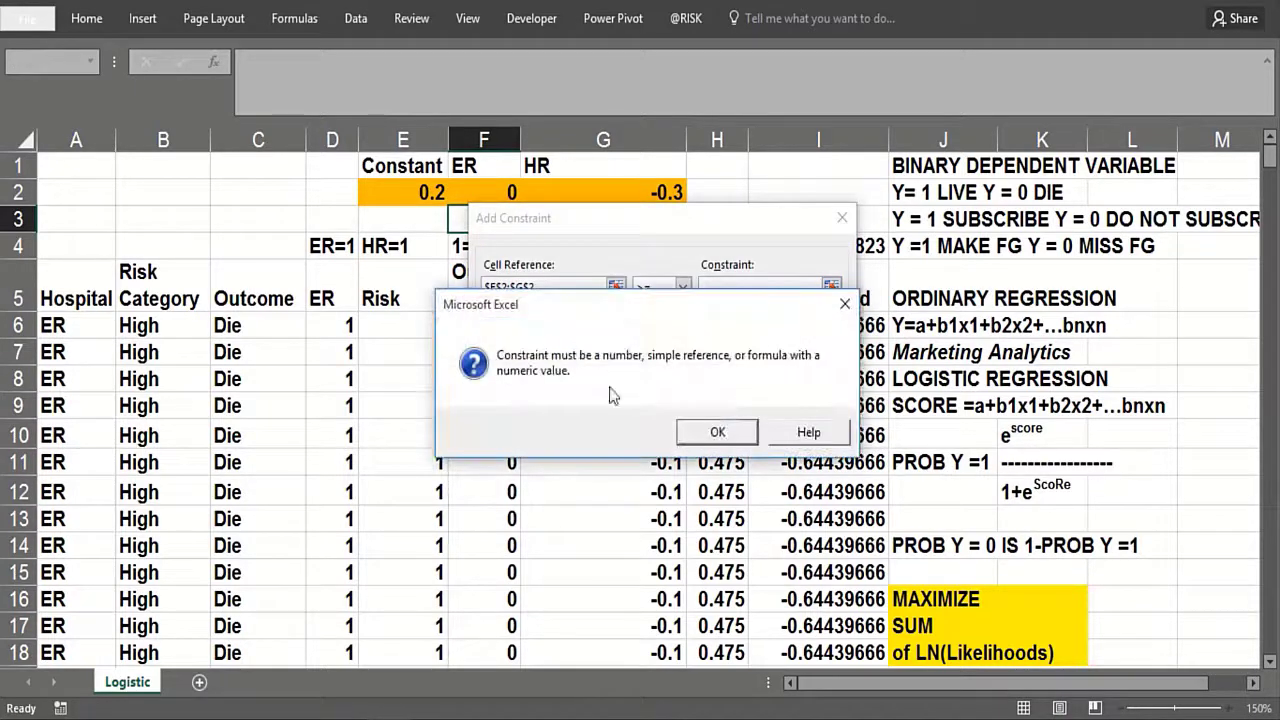
{"action": "left_click", "coordinate": [717, 431]}
{"action": "type", "text": "-"}
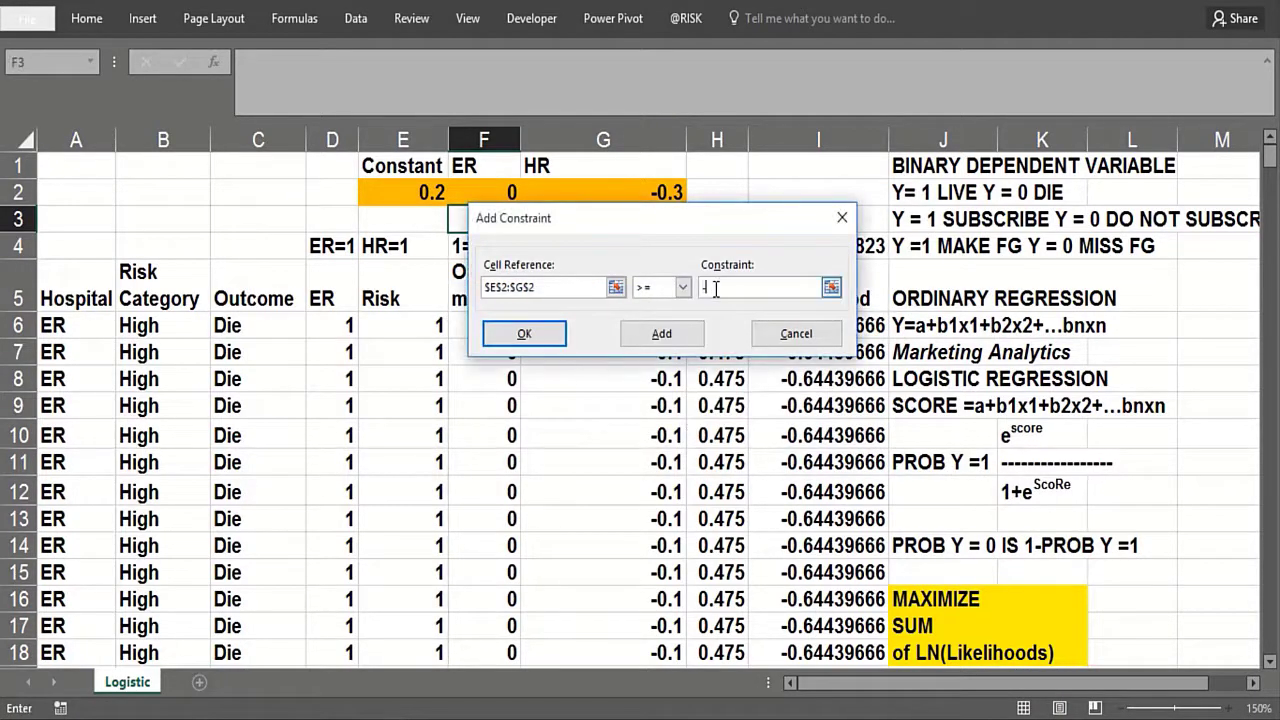
{"action": "type", "text": "3"}
Step: Solve with negative coefficients allowed, keeping Constant 1.751, ER 0.681, HR -1.037, Target -180.747
{"action": "left_click", "coordinate": [551, 333]}
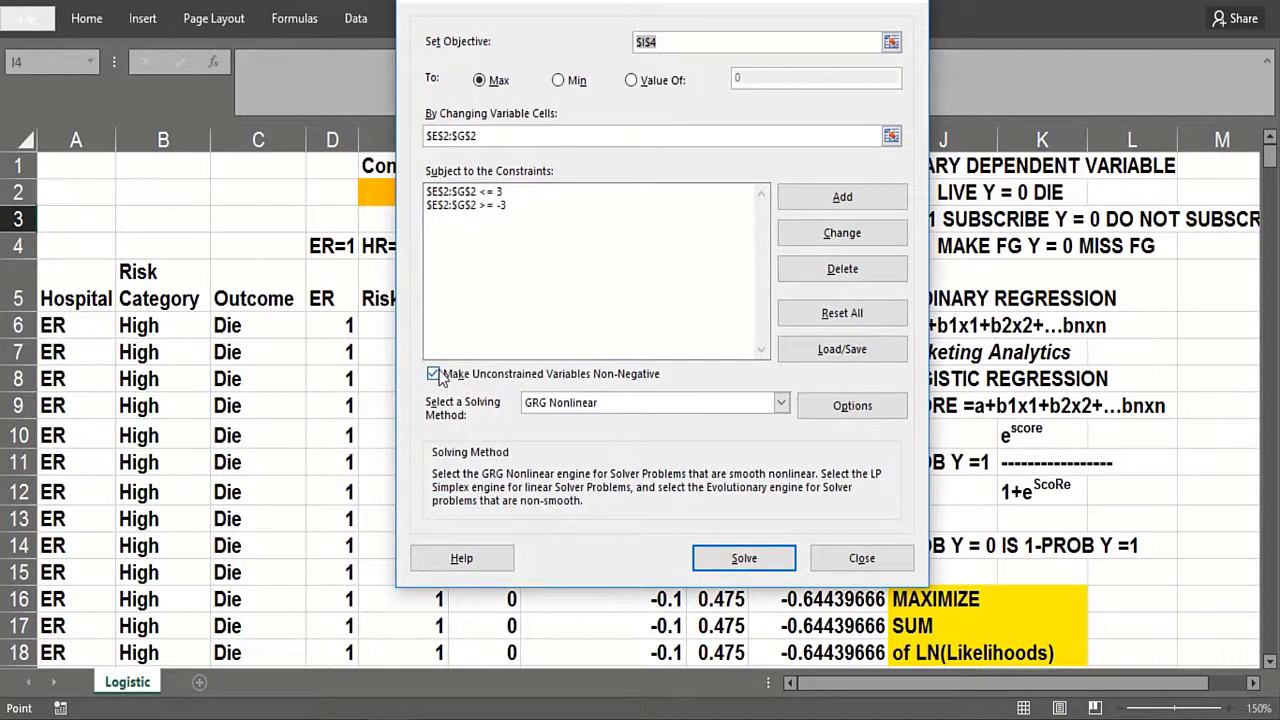
{"action": "left_click", "coordinate": [437, 374]}
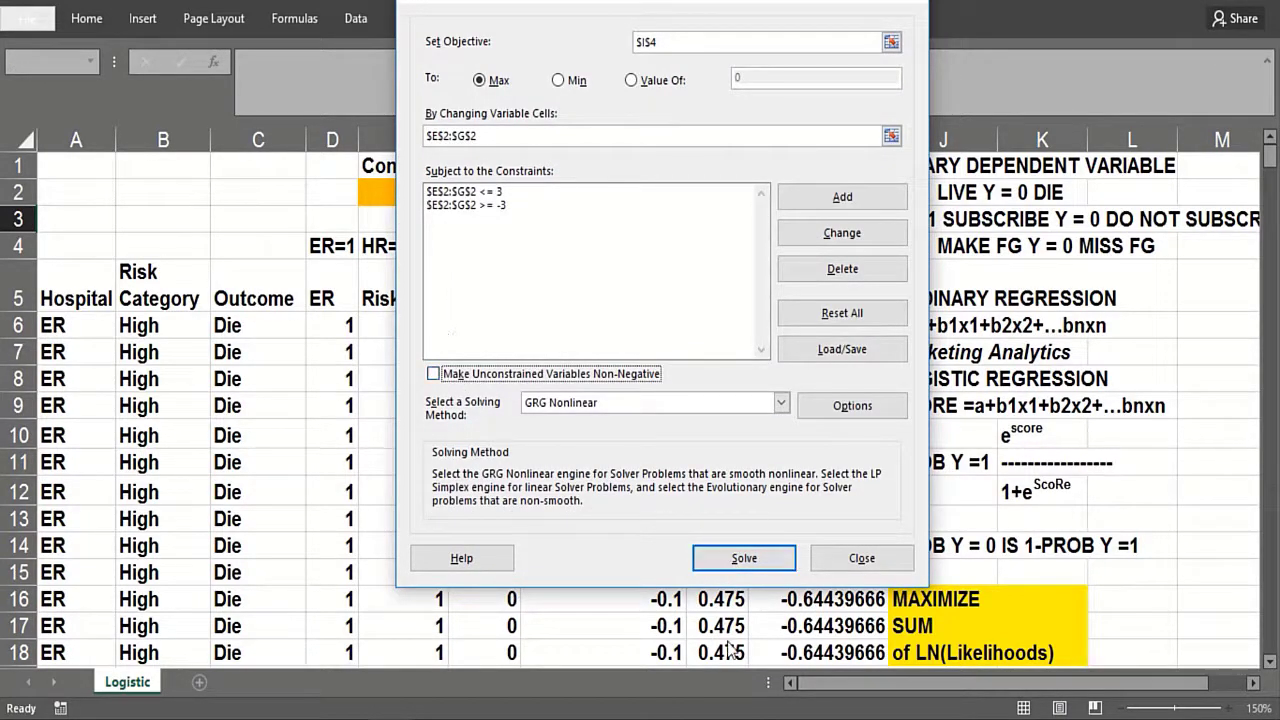
{"action": "left_click", "coordinate": [716, 558]}
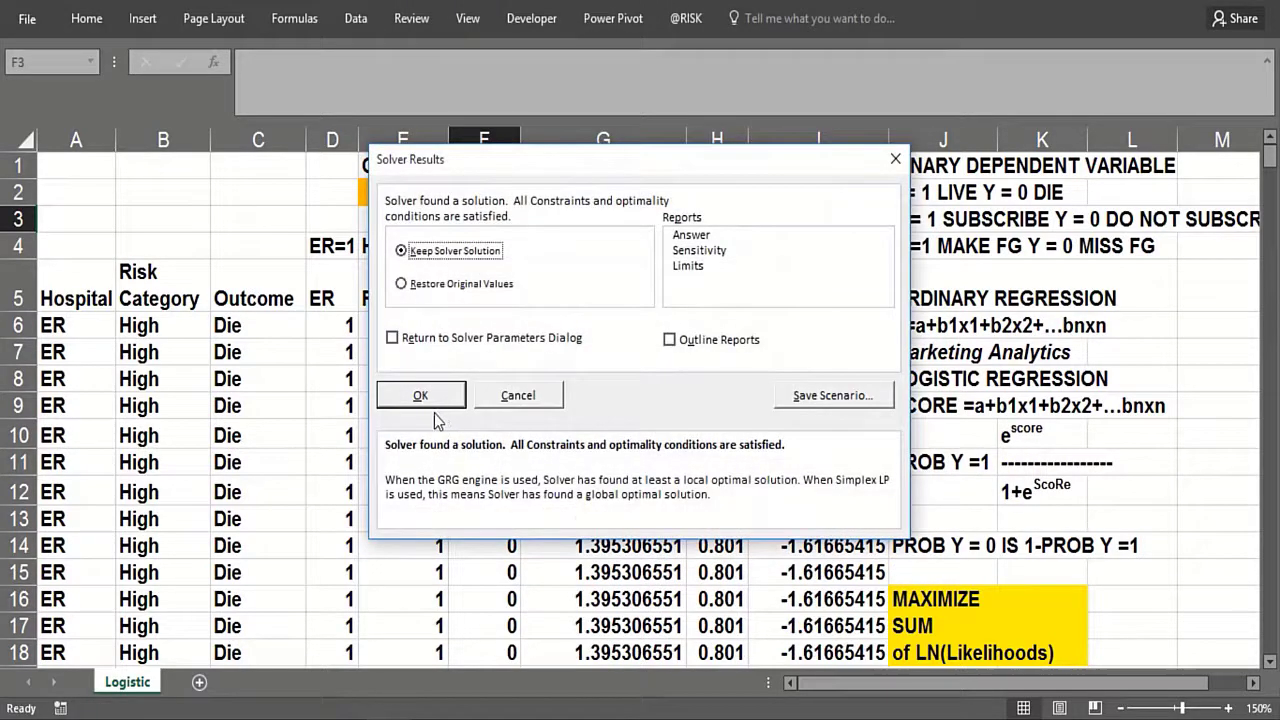
{"action": "left_click", "coordinate": [425, 394]}
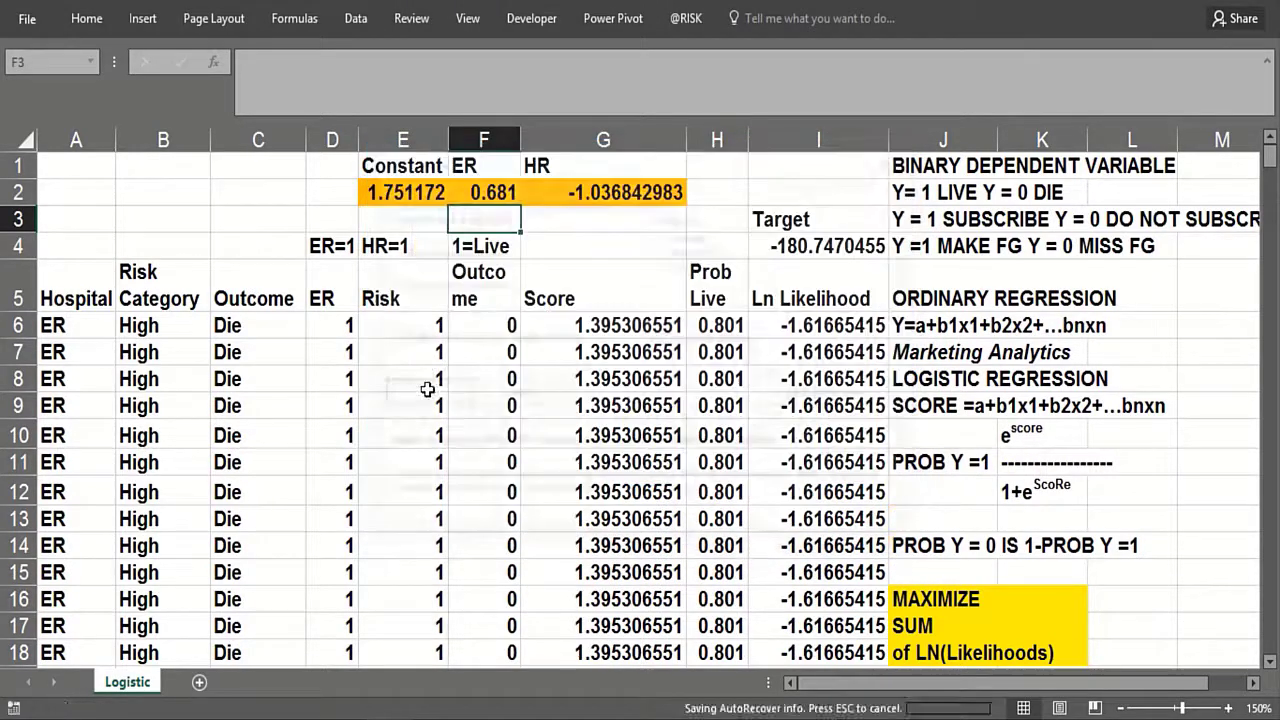
{"action": "left_click", "coordinate": [424, 240]}
{"action": "left_click", "coordinate": [518, 212]}
Step: Inspect the full HR, ER and Constant coefficient values fitted by Solver
{"action": "left_click", "coordinate": [597, 213]}
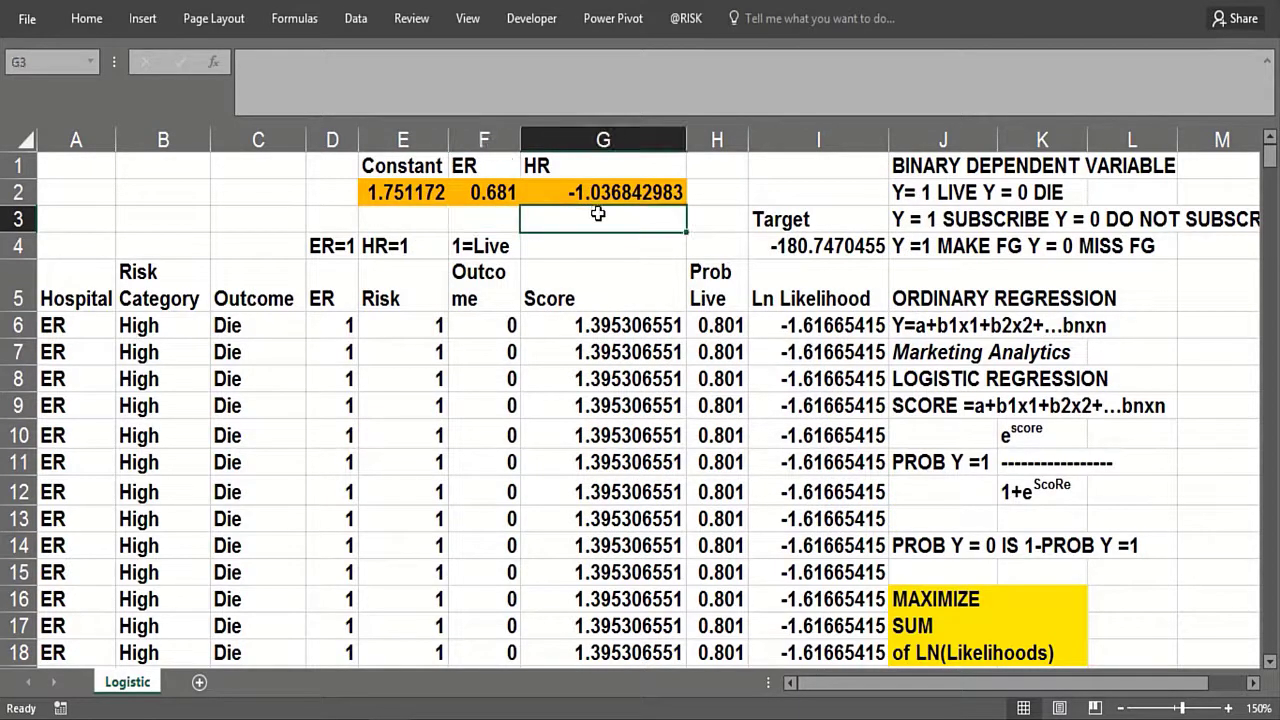
{"action": "left_click", "coordinate": [580, 196]}
{"action": "left_click", "coordinate": [579, 217]}
{"action": "left_click", "coordinate": [578, 222]}
{"action": "left_click", "coordinate": [498, 198]}
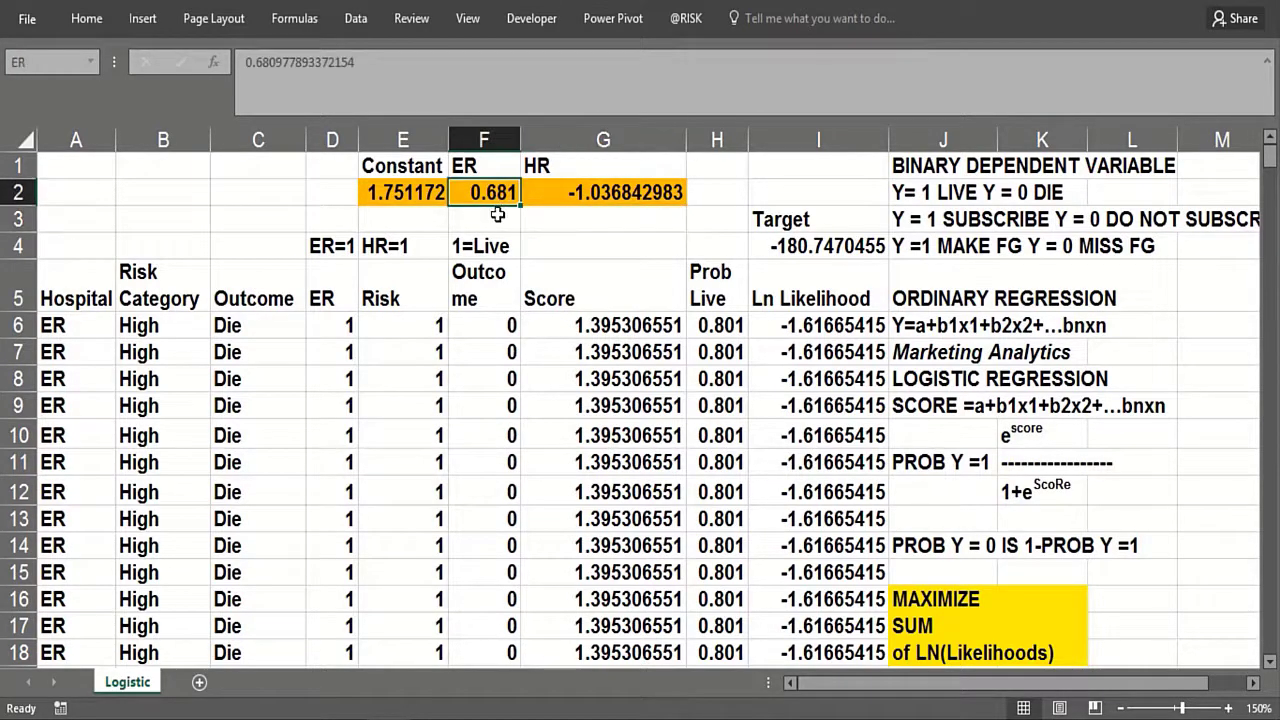
{"action": "left_click", "coordinate": [499, 218]}
{"action": "left_click", "coordinate": [498, 193]}
{"action": "left_click", "coordinate": [441, 193]}
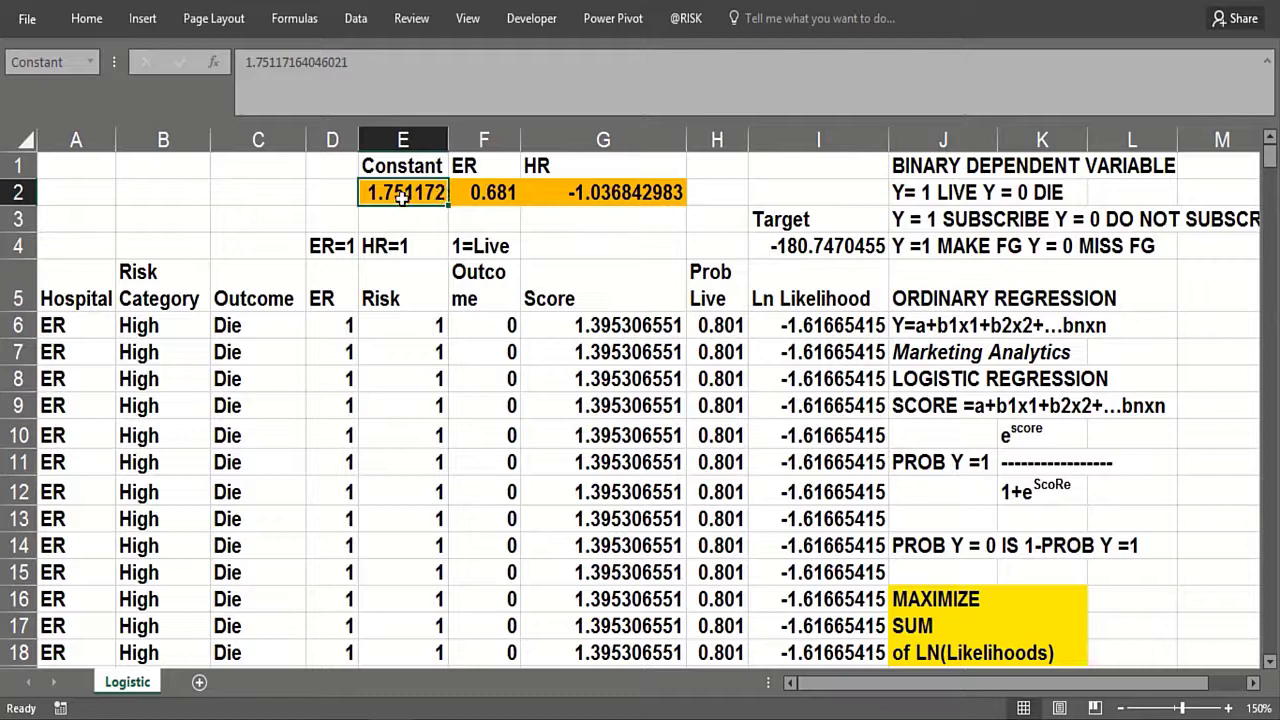
Step: Copy the coefficient block E1:G2 and paste it at J408, below the data's last row
{"action": "left_click_drag", "start_coordinate": [404, 166], "coordinate": [668, 197]}
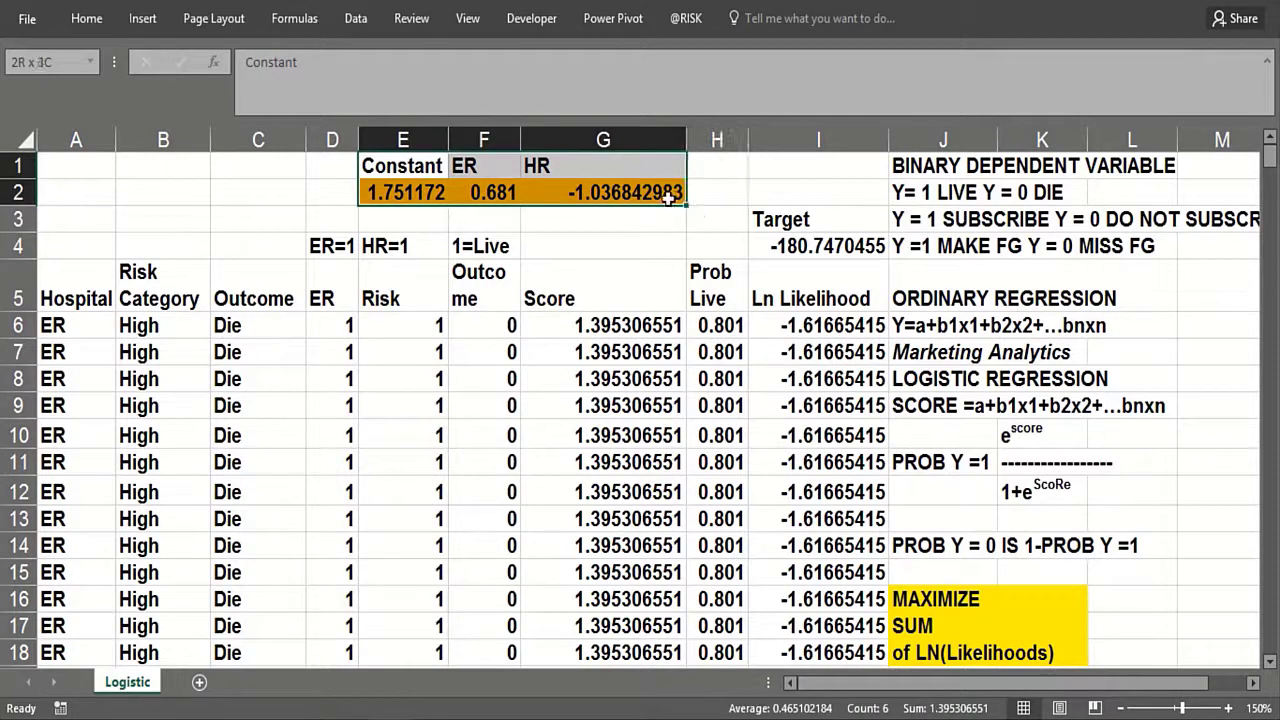
{"action": "key", "text": "ctrl+c"}
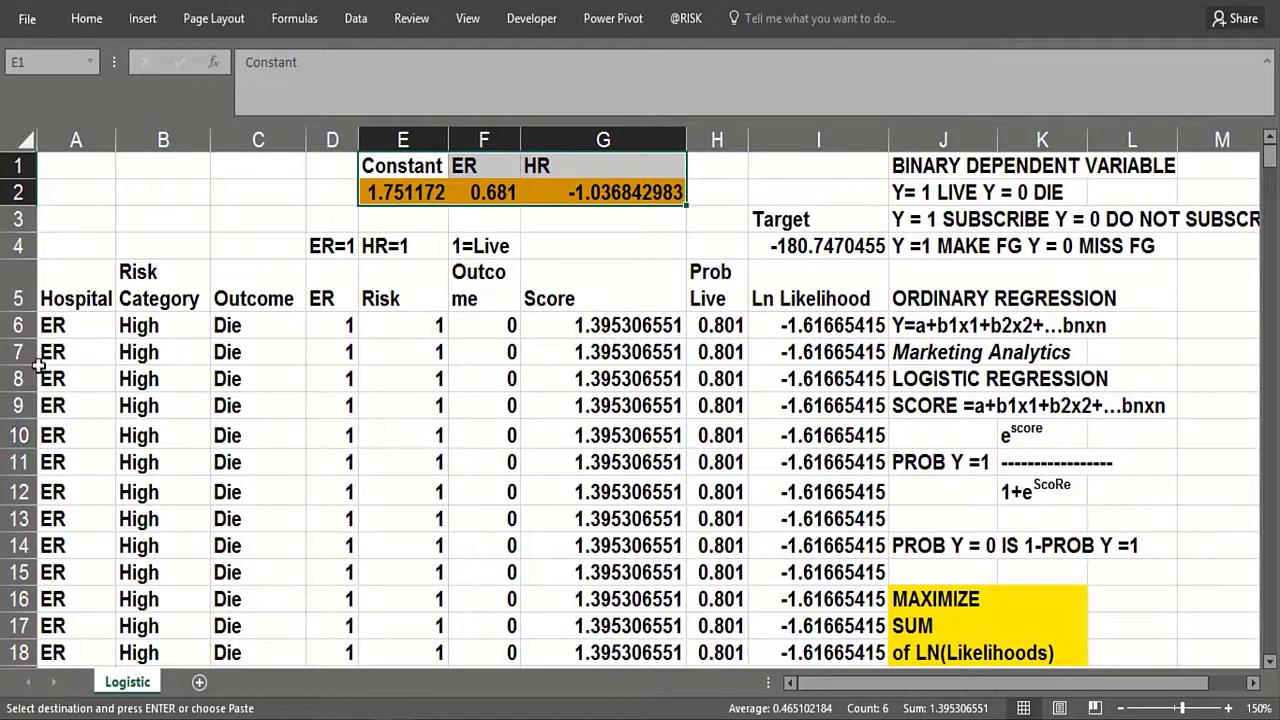
{"action": "left_click", "coordinate": [82, 333]}
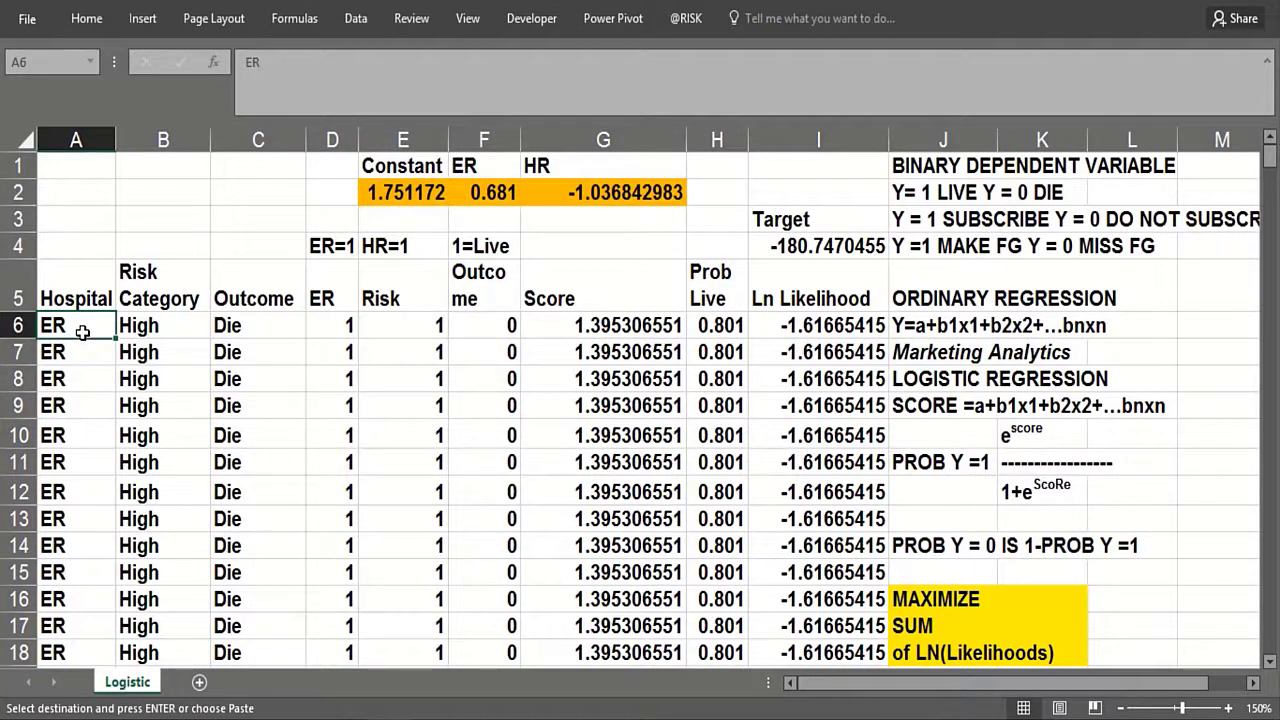
{"action": "key", "text": "ctrl+shift+Down"}
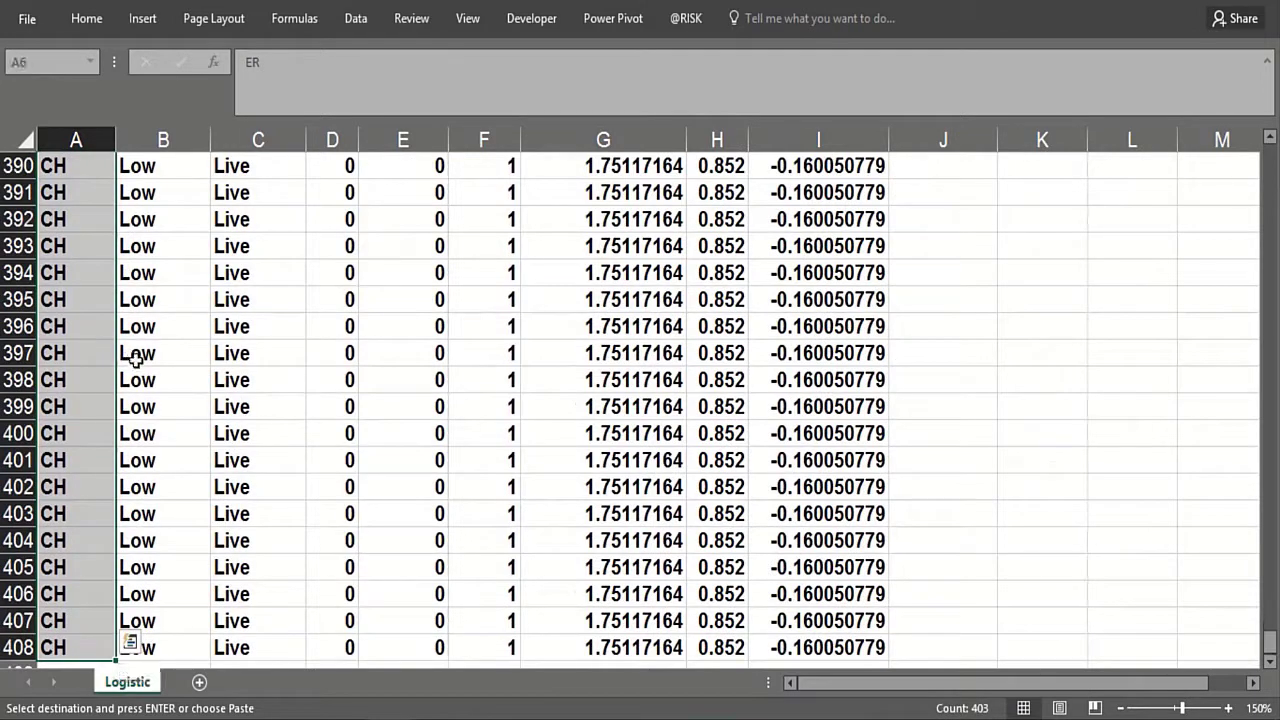
{"action": "left_click", "coordinate": [86, 642]}
{"action": "key", "text": "Down"}
{"action": "key", "text": "Down"}
{"action": "key", "text": "Down"}
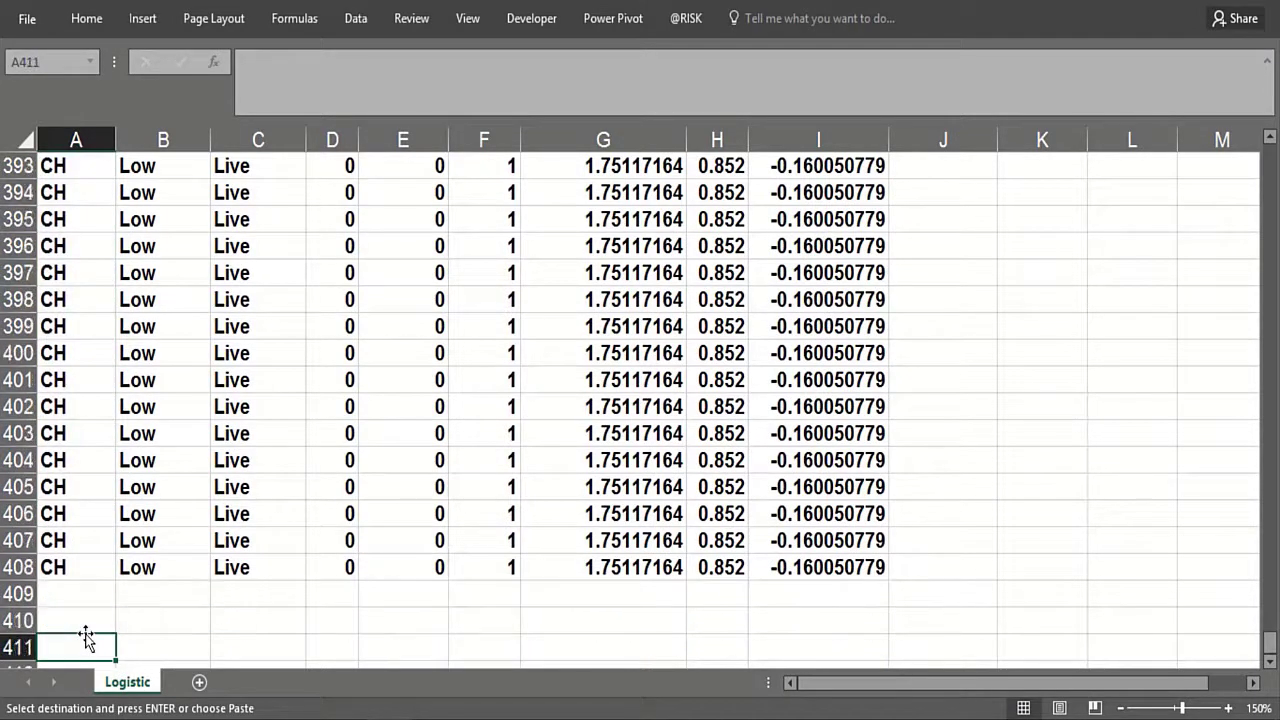
{"action": "key", "text": "Down"}
{"action": "key", "text": "Down"}
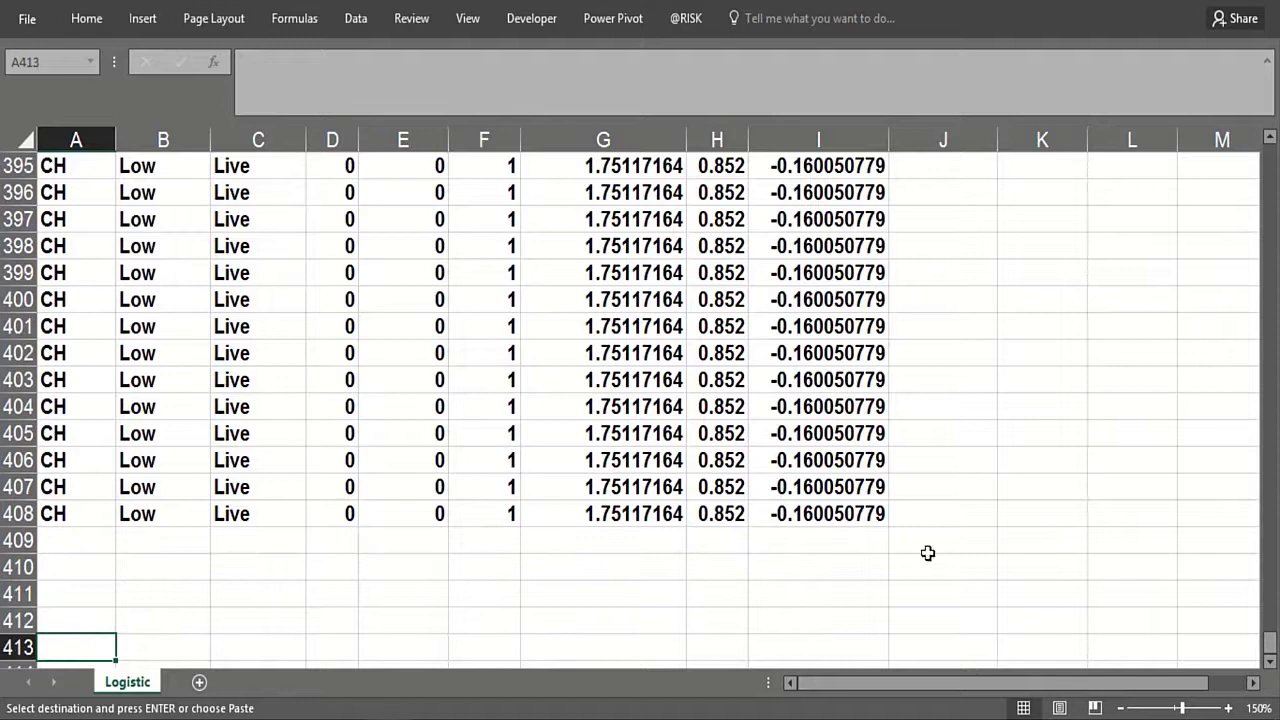
{"action": "left_click", "coordinate": [952, 509]}
{"action": "key", "text": "ctrl+v"}
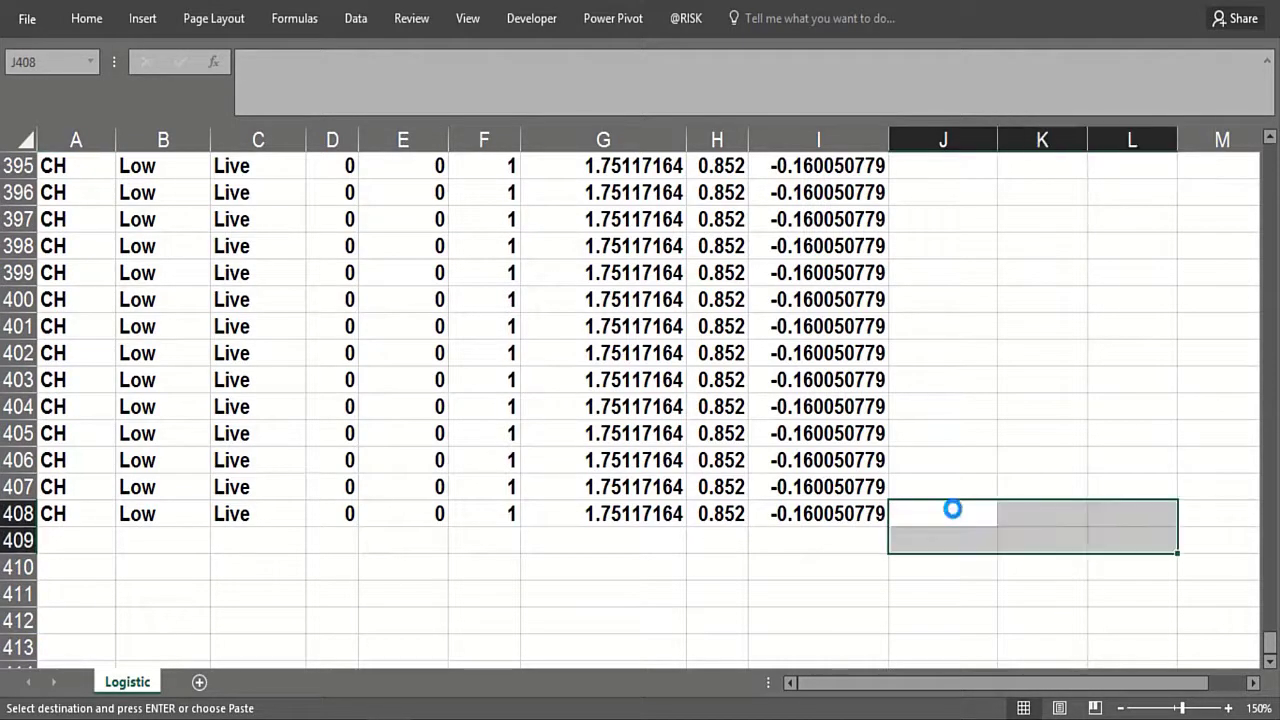
Step: Enter the CH/LOW and CH/HIGH combination rows starting at A409
{"action": "left_click", "coordinate": [80, 535]}
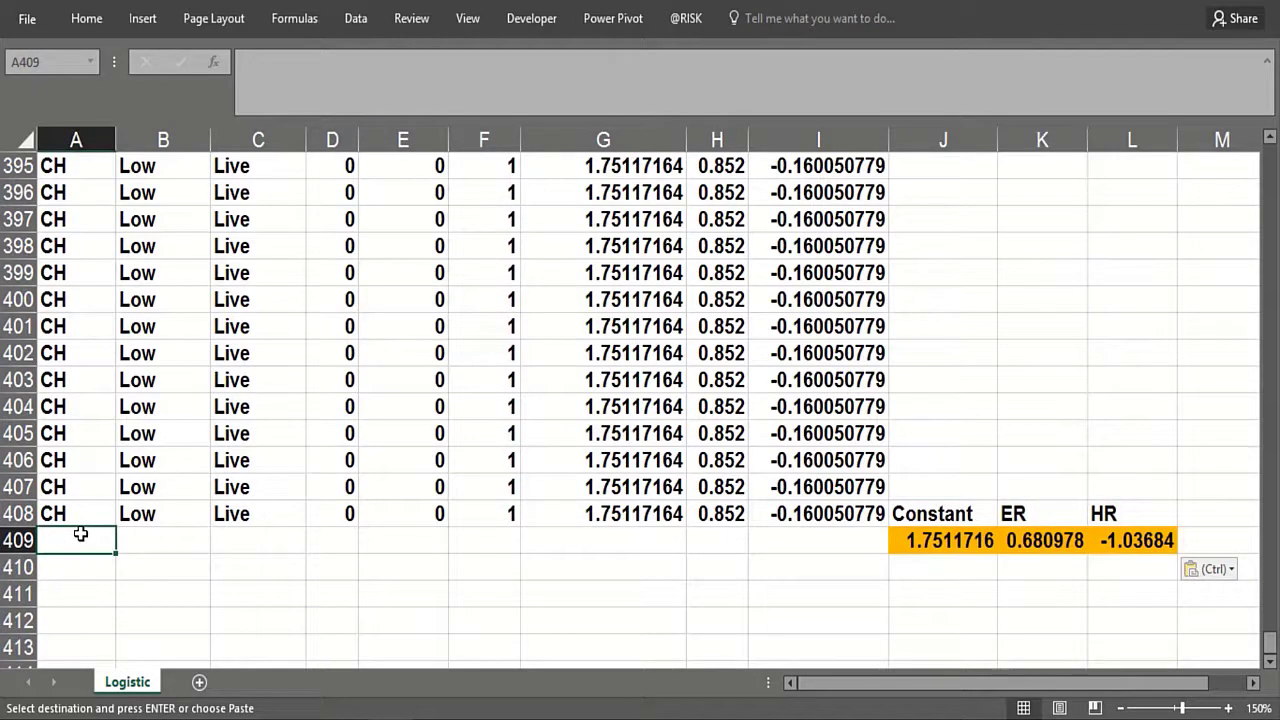
{"action": "type", "text": "c"}
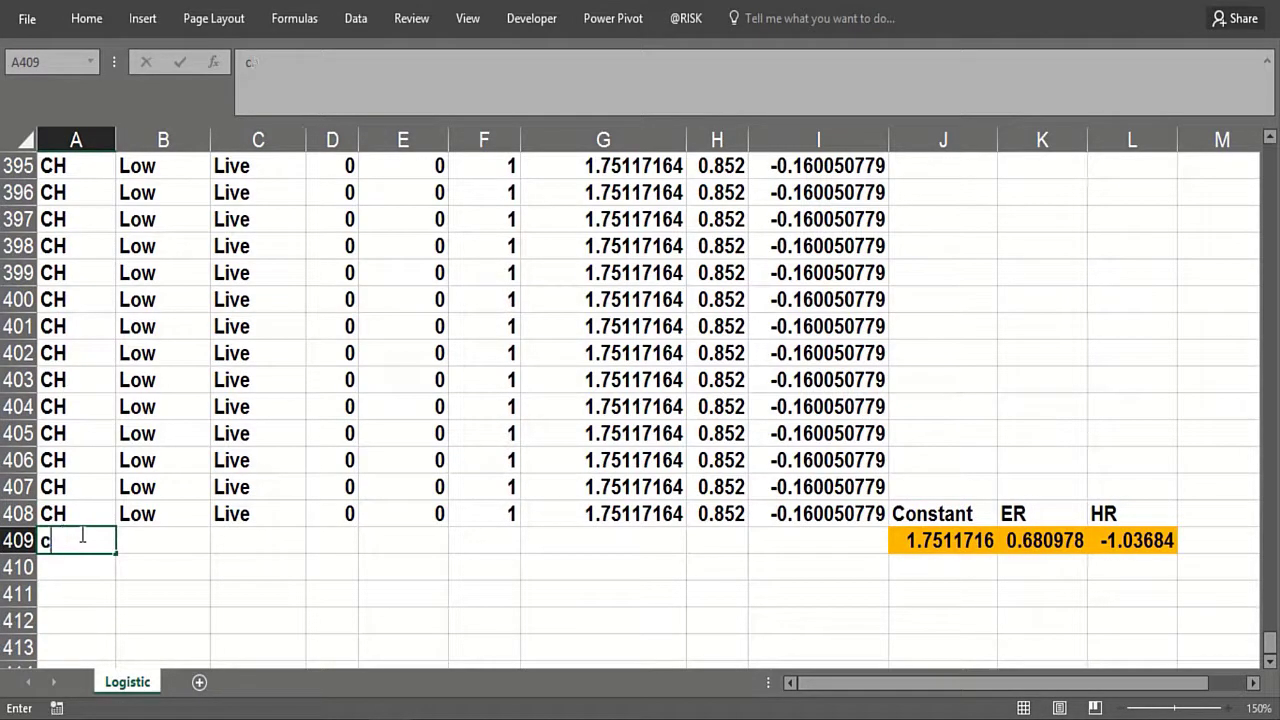
{"action": "type", "text": "hCH"}
{"action": "key", "text": "Tab"}
{"action": "type", "text": "LO"}
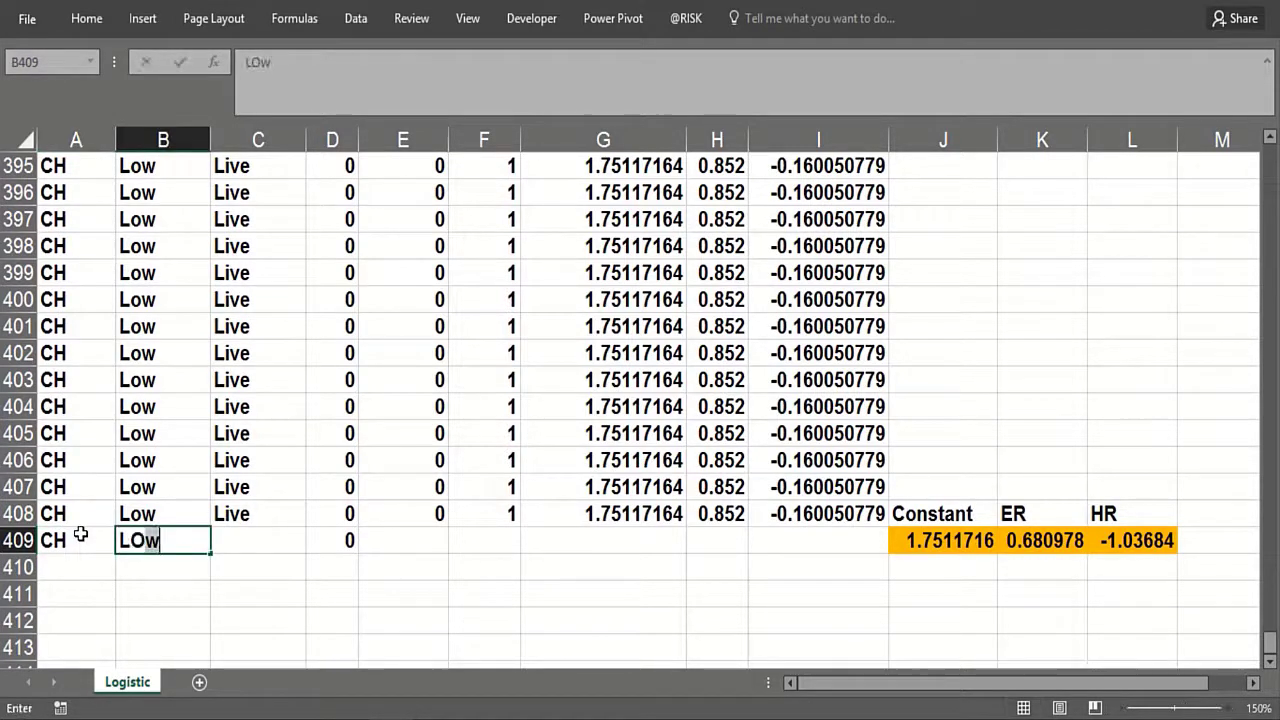
{"action": "type", "text": "W"}
{"action": "key", "text": "Return"}
{"action": "type", "text": "CH"}
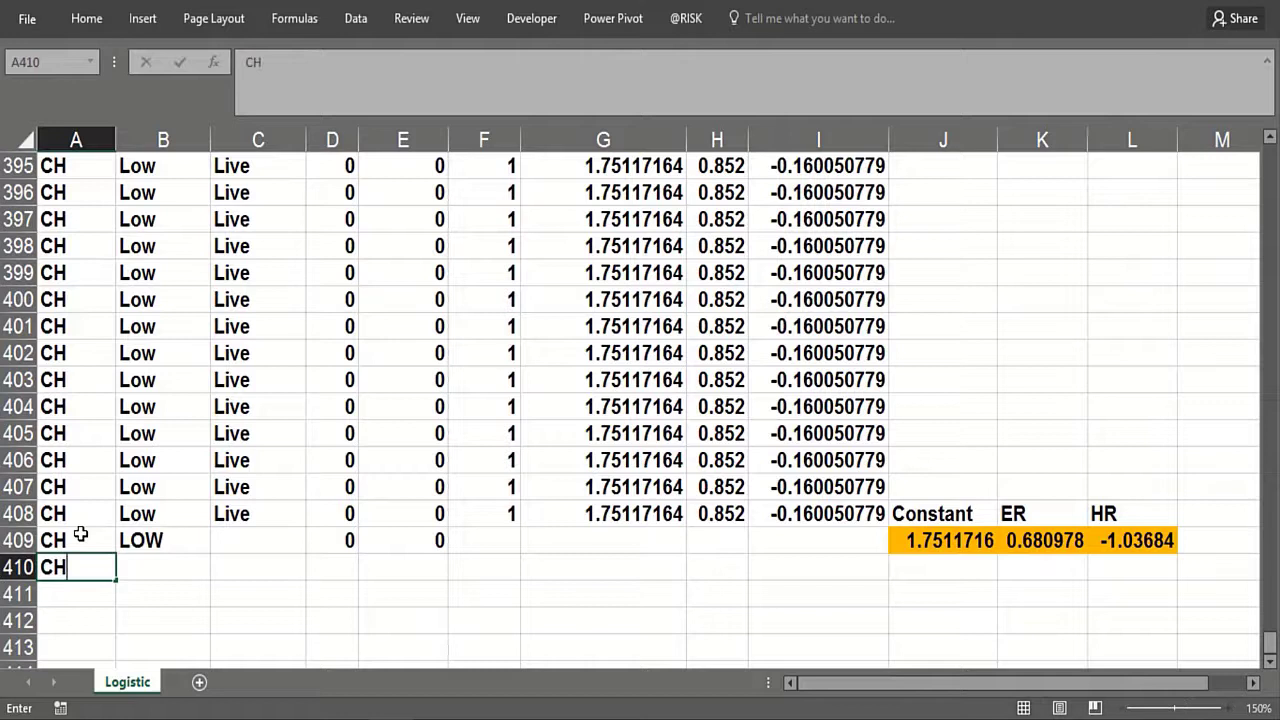
{"action": "key", "text": "Tab"}
{"action": "type", "text": "HIGH"}
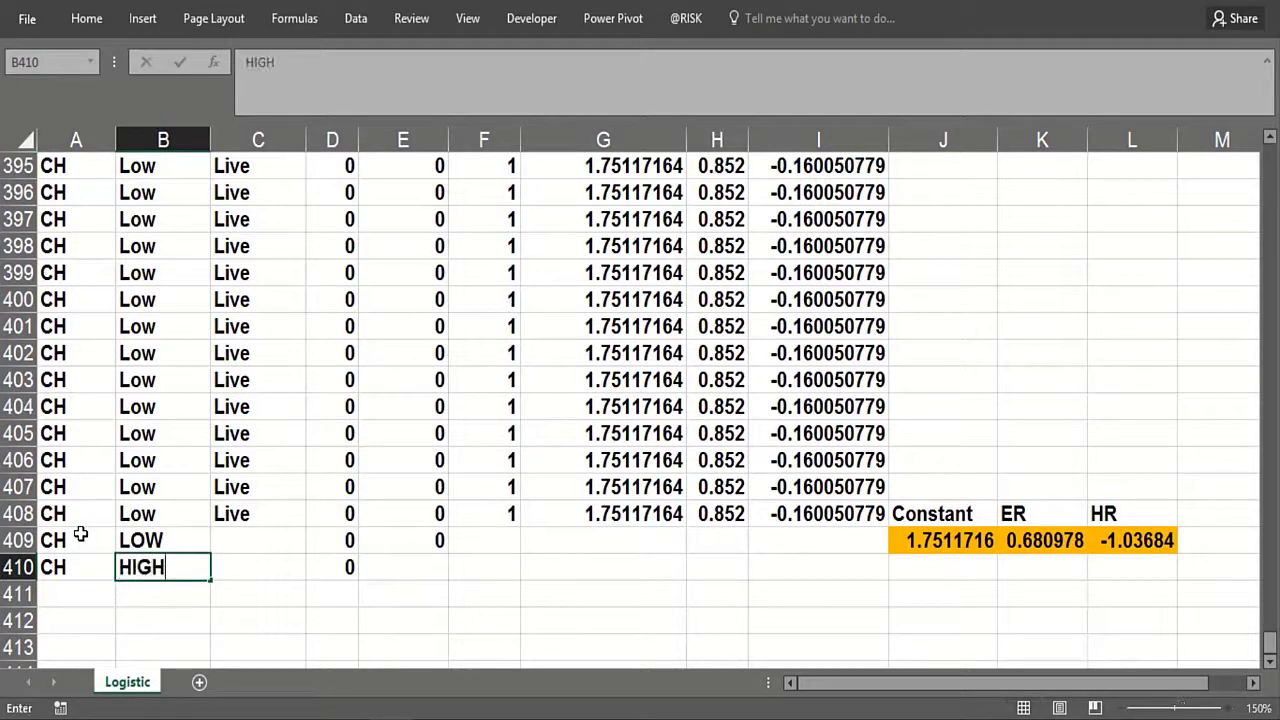
{"action": "key", "text": "Return"}
Step: Add the ER/LOW and ER/HIGH rows, fixing the combined 'ER HIGH' entry in A412
{"action": "type", "text": "ER"}
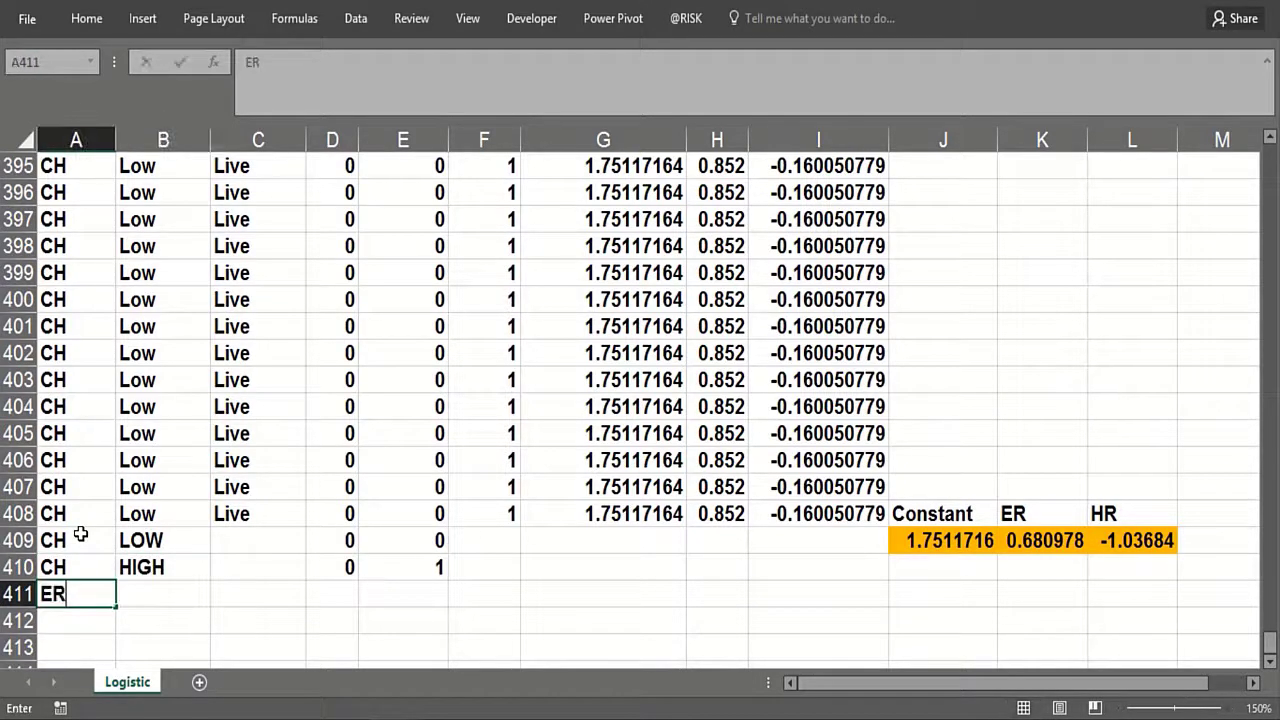
{"action": "key", "text": "Tab"}
{"action": "type", "text": "LOW"}
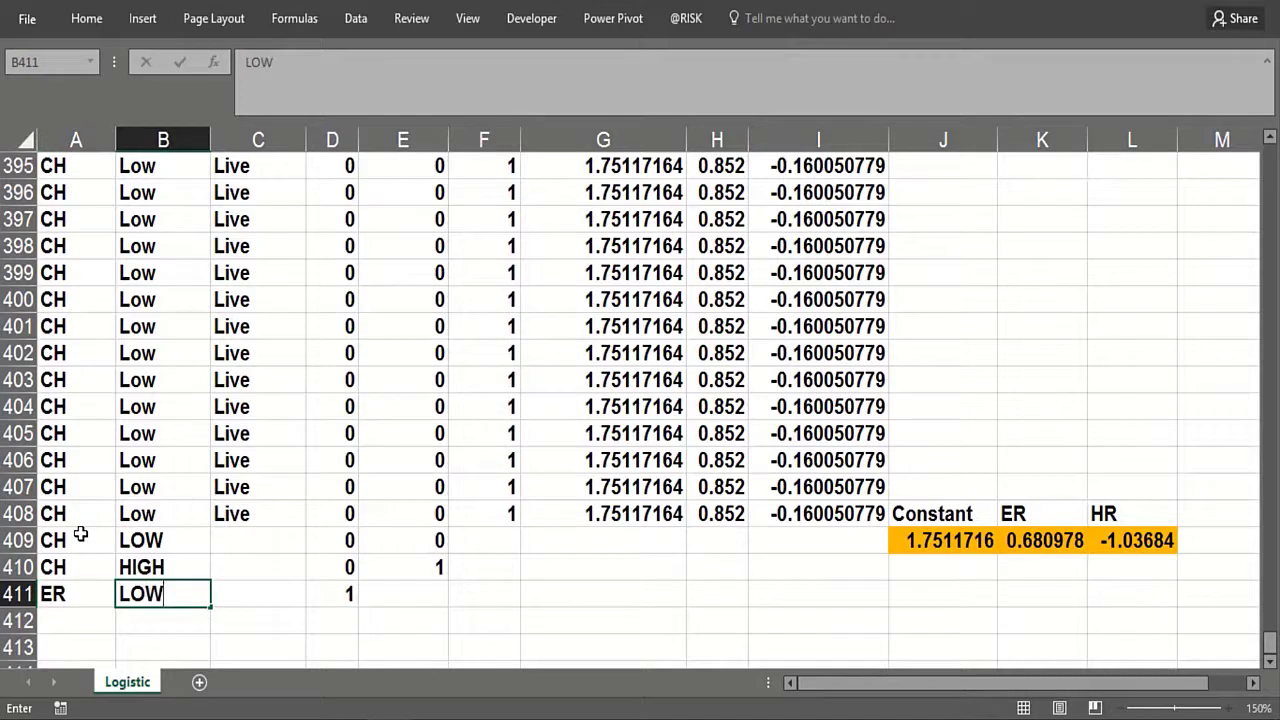
{"action": "key", "text": "Return"}
{"action": "type", "text": "ER"}
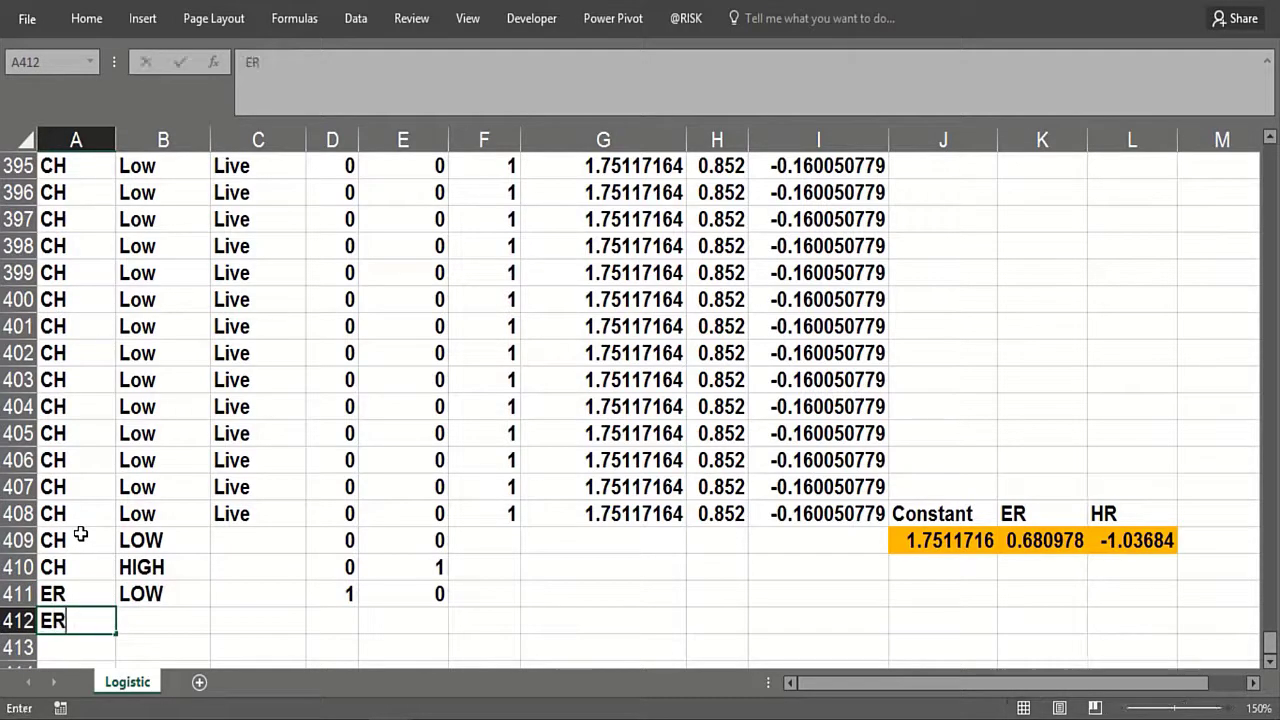
{"action": "type", "text": " HIGH"}
{"action": "key", "text": "Return"}
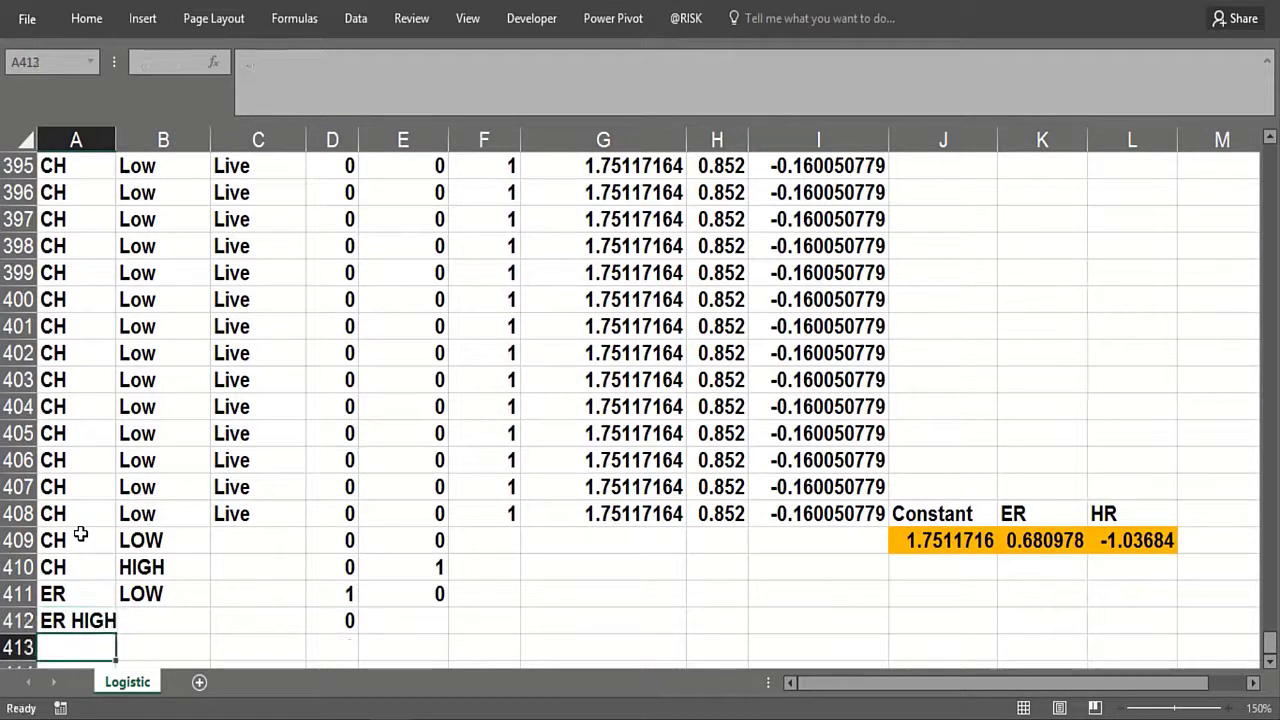
{"action": "left_click", "coordinate": [88, 620]}
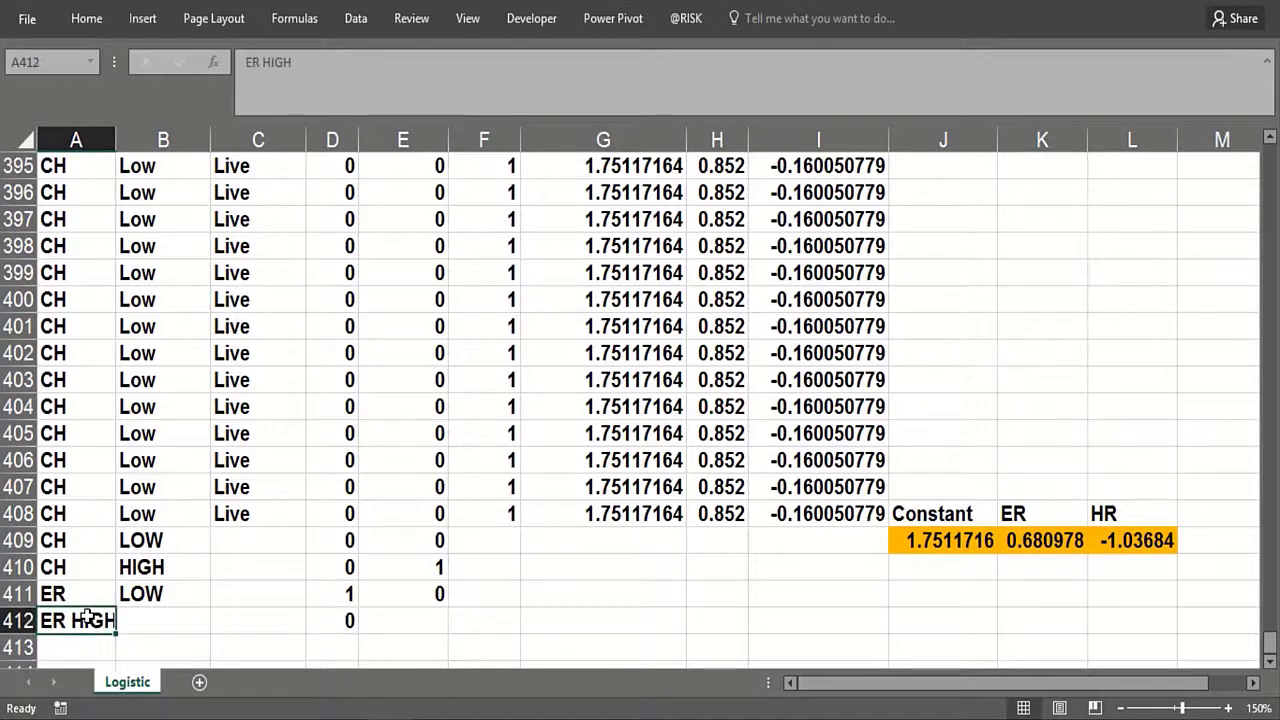
{"action": "type", "text": "ER"}
{"action": "key", "text": "Tab"}
{"action": "type", "text": "HIGH"}
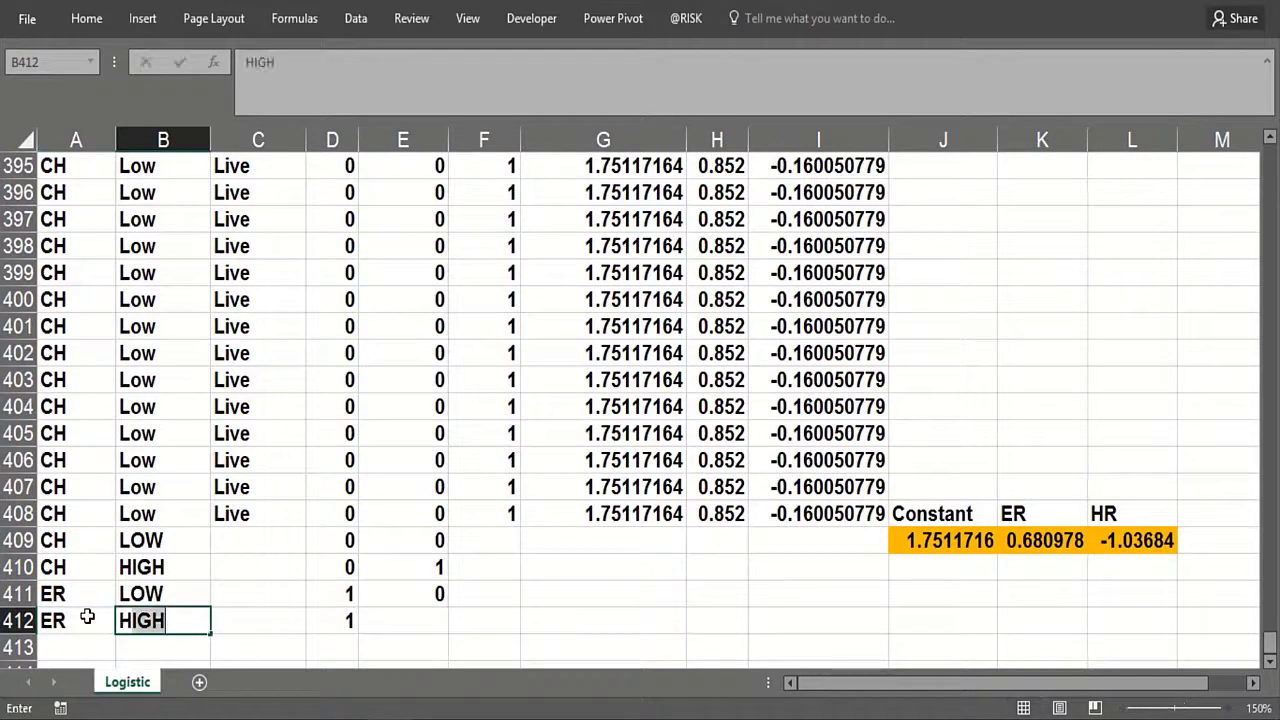
{"action": "key", "text": "Return"}
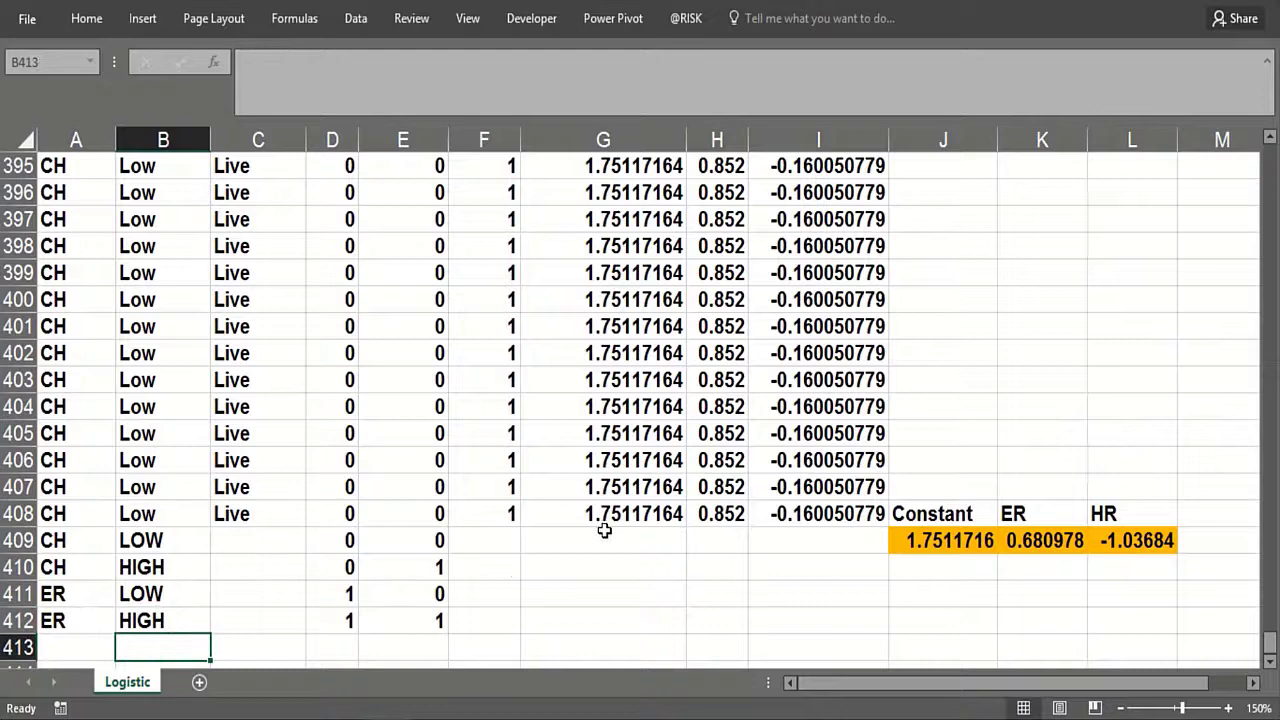
Step: Fill the G408:H408 log-odds and probability formulas down to row 412 and colour them red
{"action": "left_click", "coordinate": [611, 517]}
{"action": "left_click", "coordinate": [724, 517]}
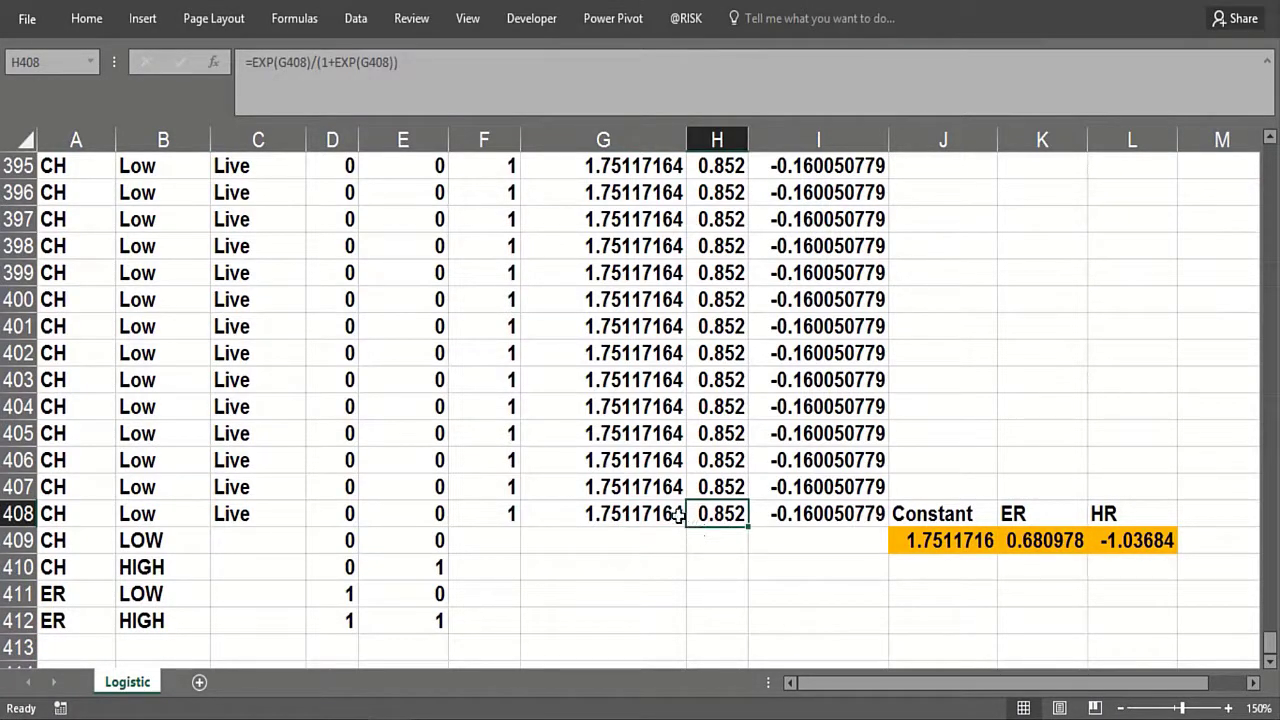
{"action": "left_click", "coordinate": [686, 514]}
{"action": "mouse_move", "coordinate": [690, 514]}
{"action": "left_mouse_down"}
{"action": "mouse_move", "coordinate": [714, 514]}
{"action": "mouse_move", "coordinate": [743, 576]}
{"action": "mouse_move", "coordinate": [744, 624]}
{"action": "left_mouse_up"}
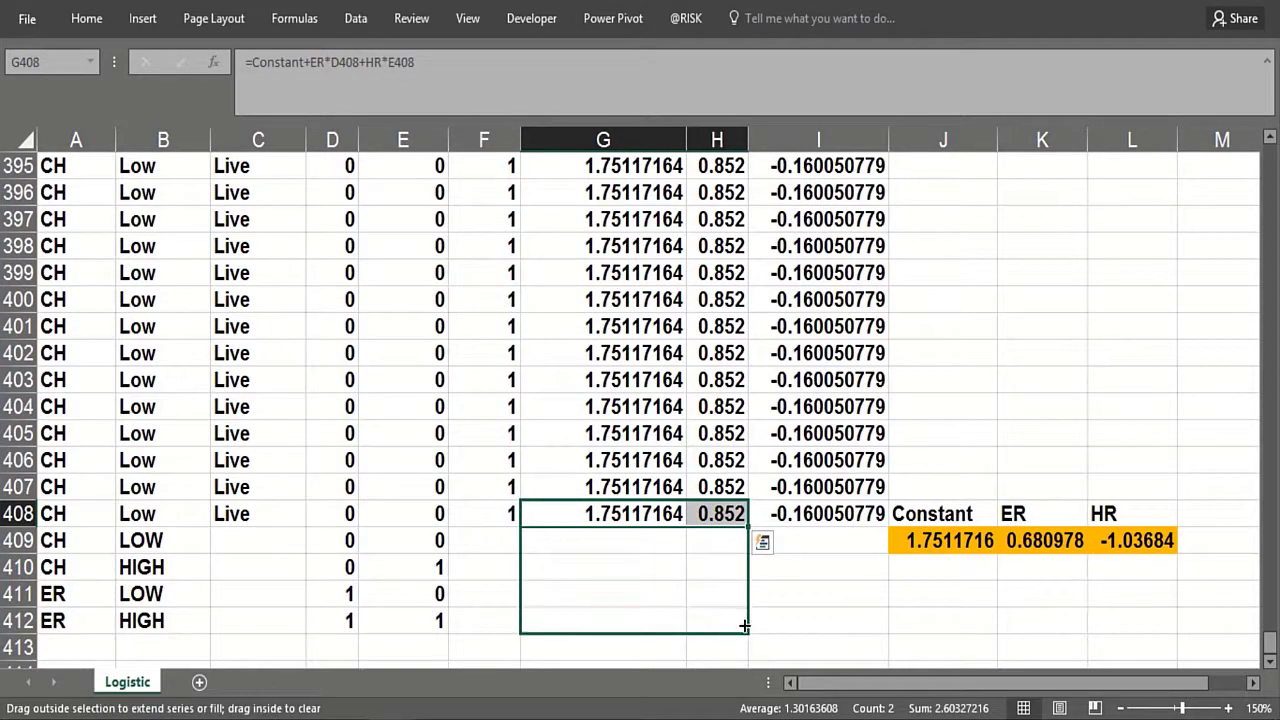
{"action": "left_click_drag", "start_coordinate": [744, 625], "coordinate": [744, 625]}
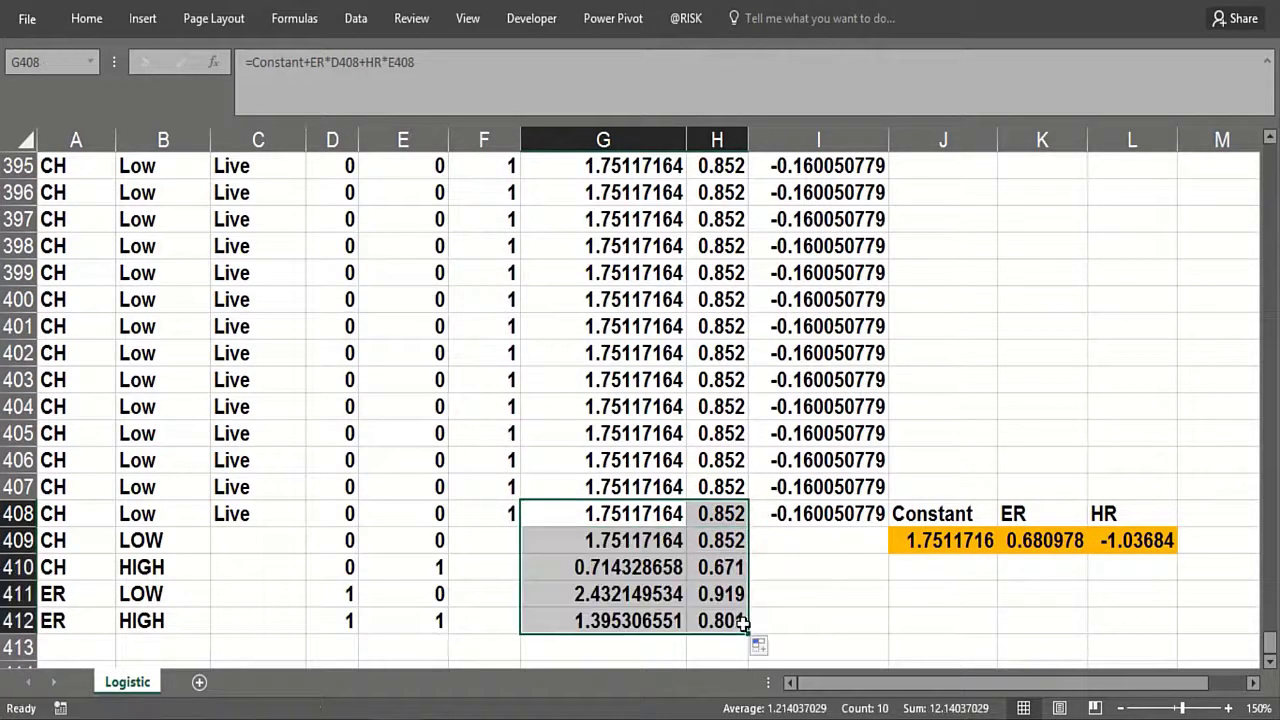
{"action": "left_click_drag", "start_coordinate": [636, 541], "coordinate": [730, 620]}
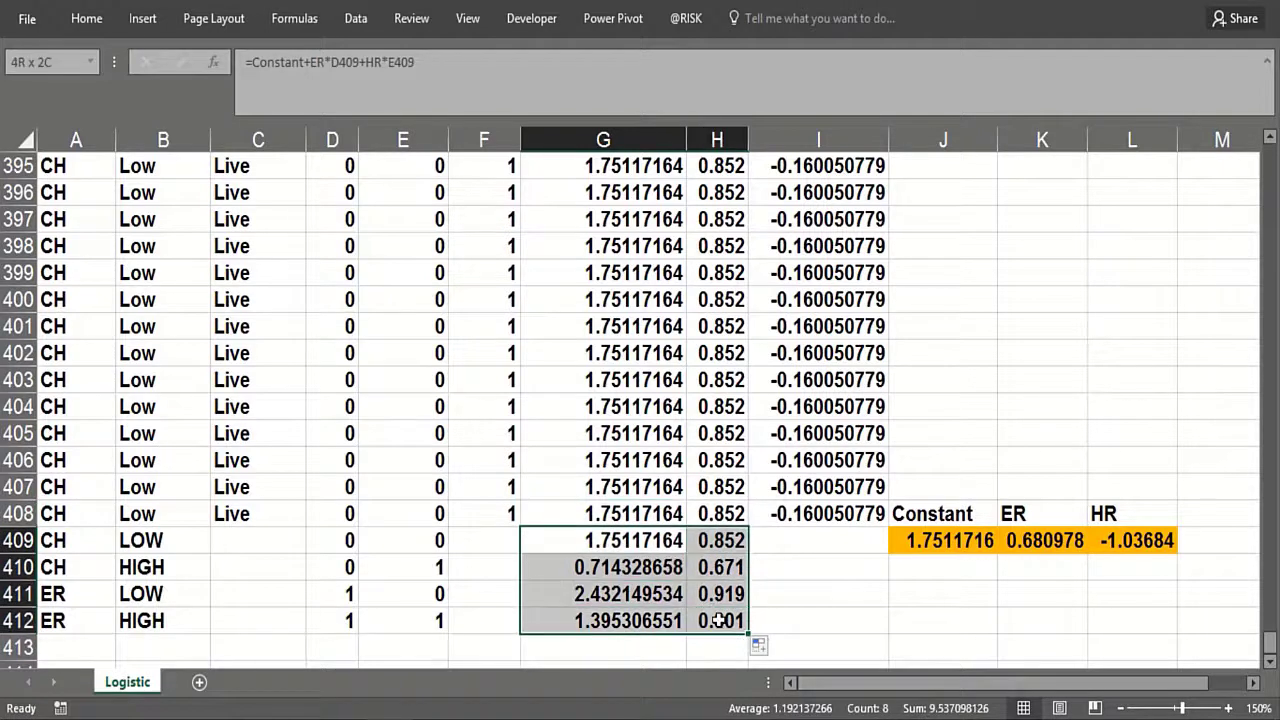
{"action": "left_click", "coordinate": [320, 105]}
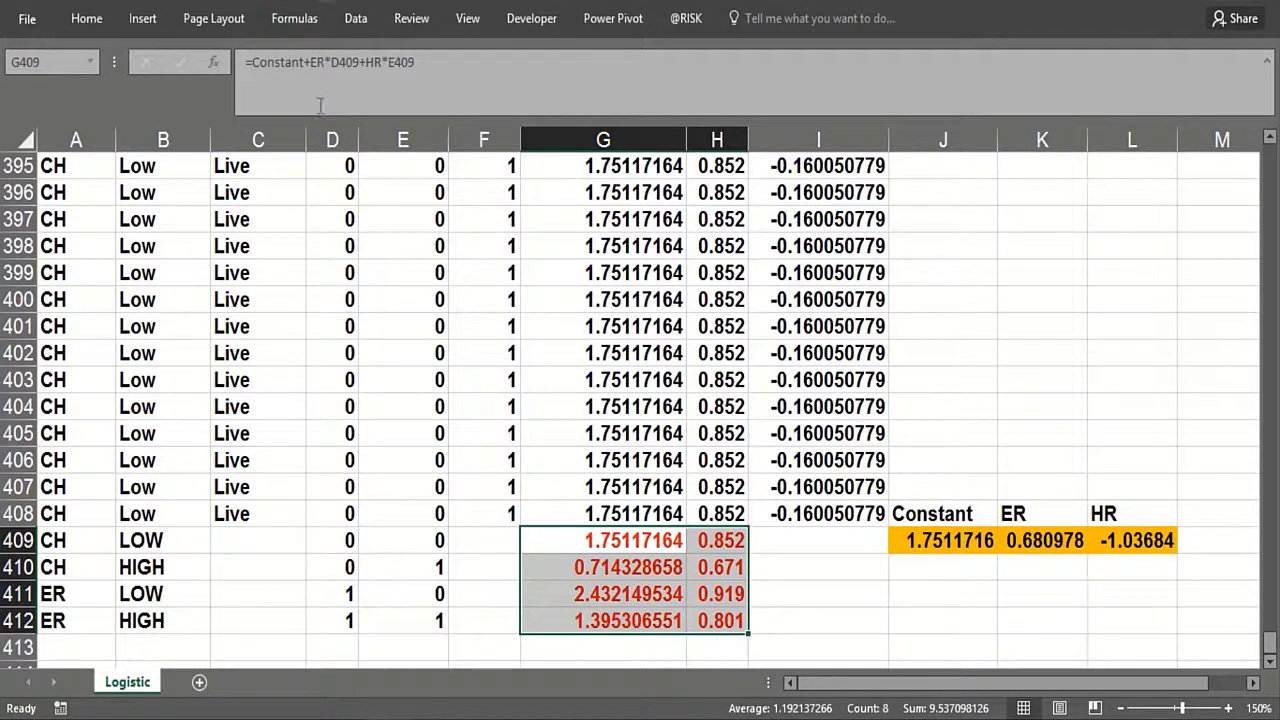
Step: Check the risk labels, HR indicators and prediction formulas for rows 409–411
{"action": "left_click", "coordinate": [170, 541]}
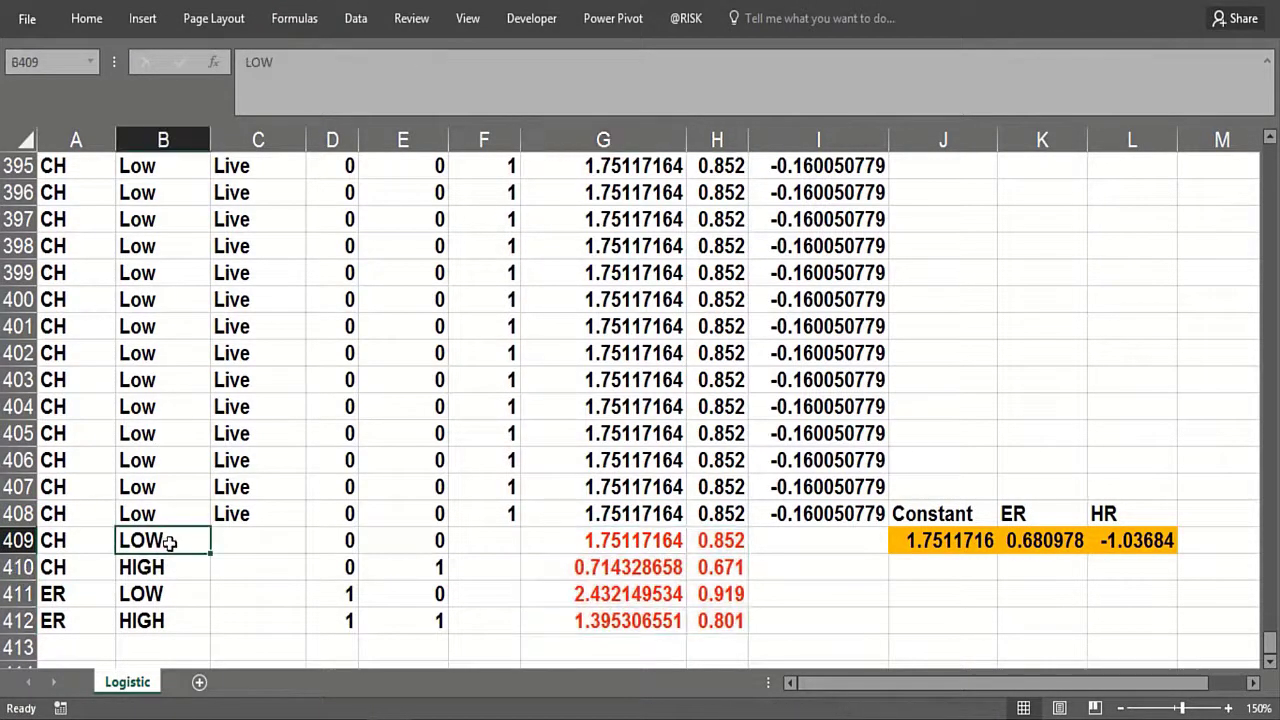
{"action": "left_click", "coordinate": [703, 541]}
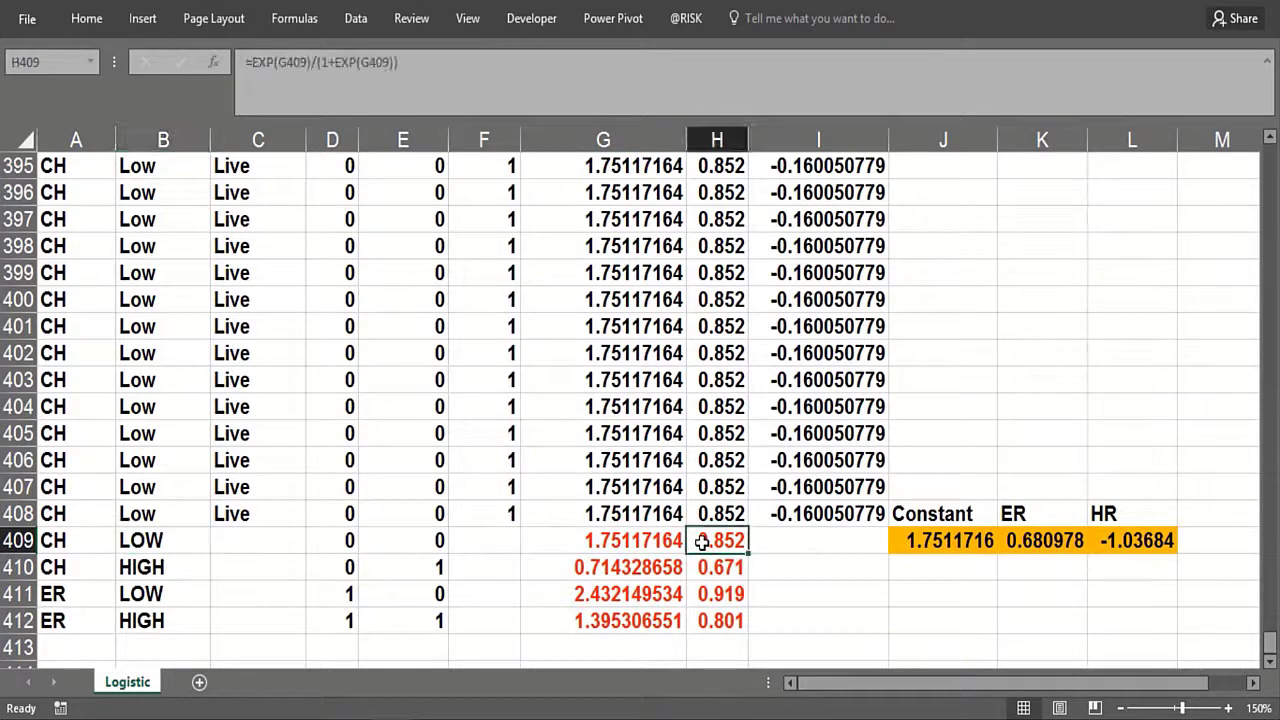
{"action": "left_click", "coordinate": [591, 567]}
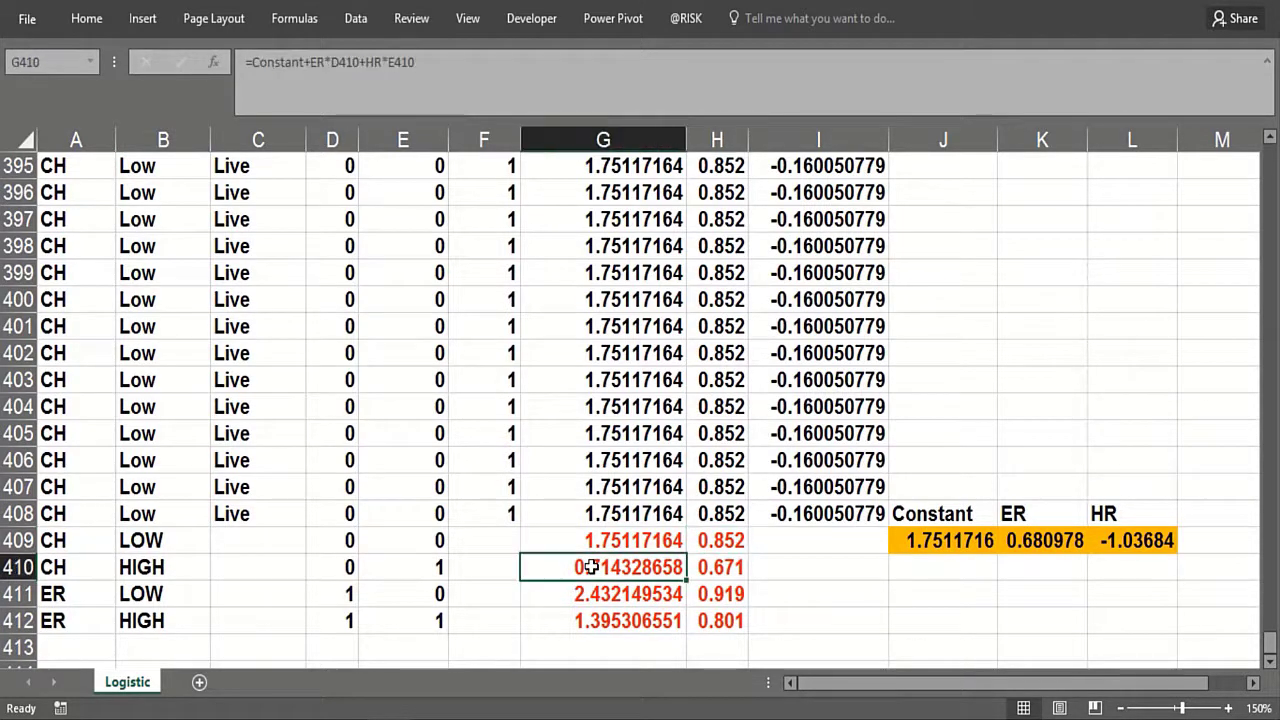
{"action": "left_click", "coordinate": [390, 567]}
{"action": "left_click", "coordinate": [710, 567]}
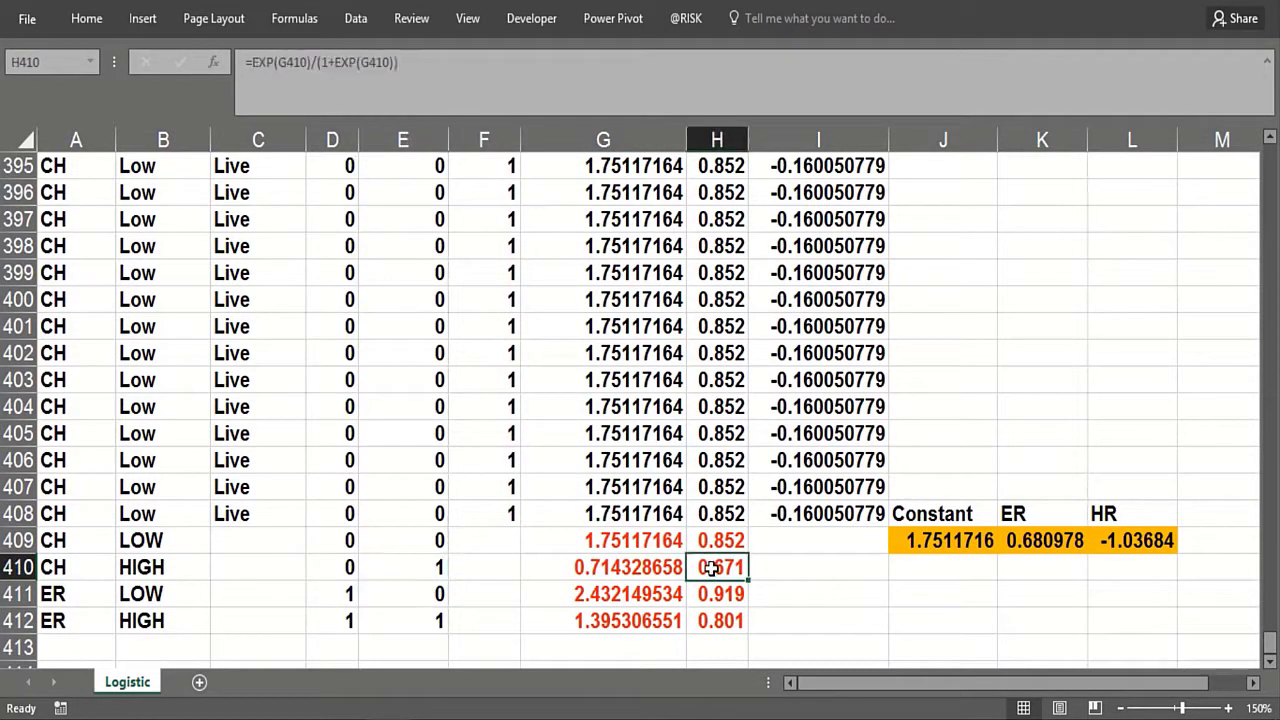
{"action": "left_click", "coordinate": [645, 596]}
{"action": "left_click", "coordinate": [735, 597]}
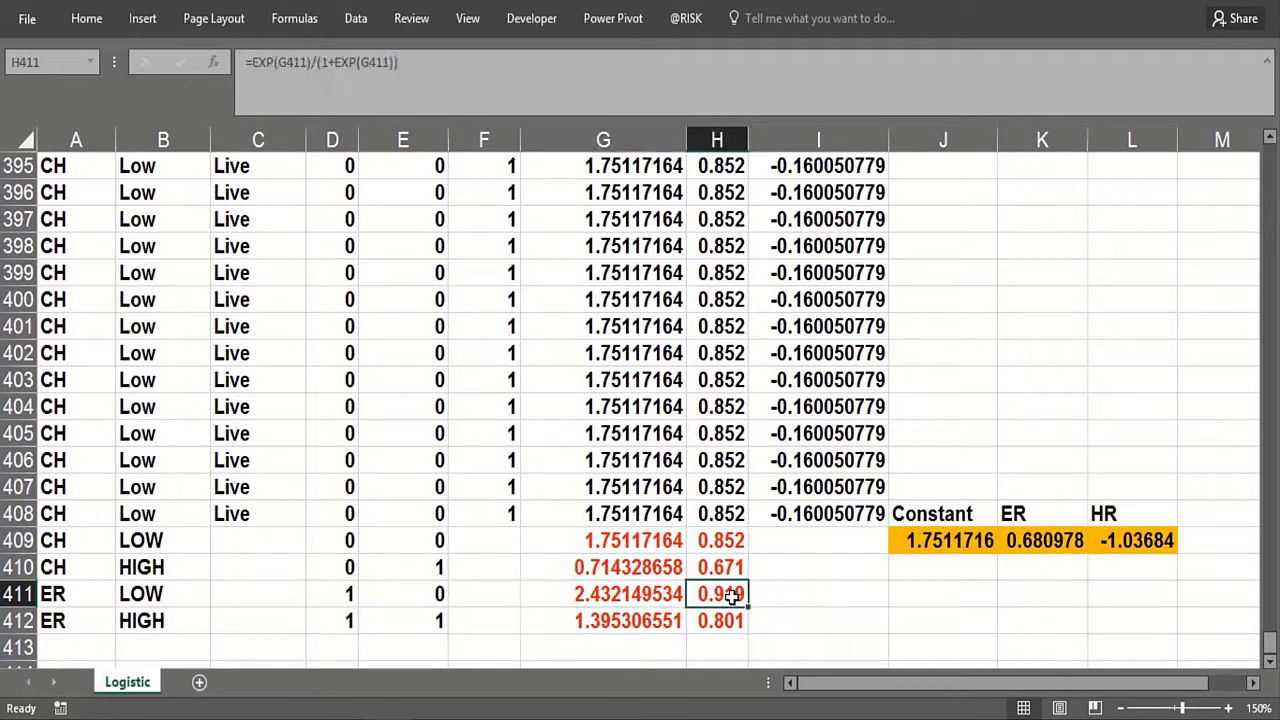
{"action": "left_click", "coordinate": [660, 596]}
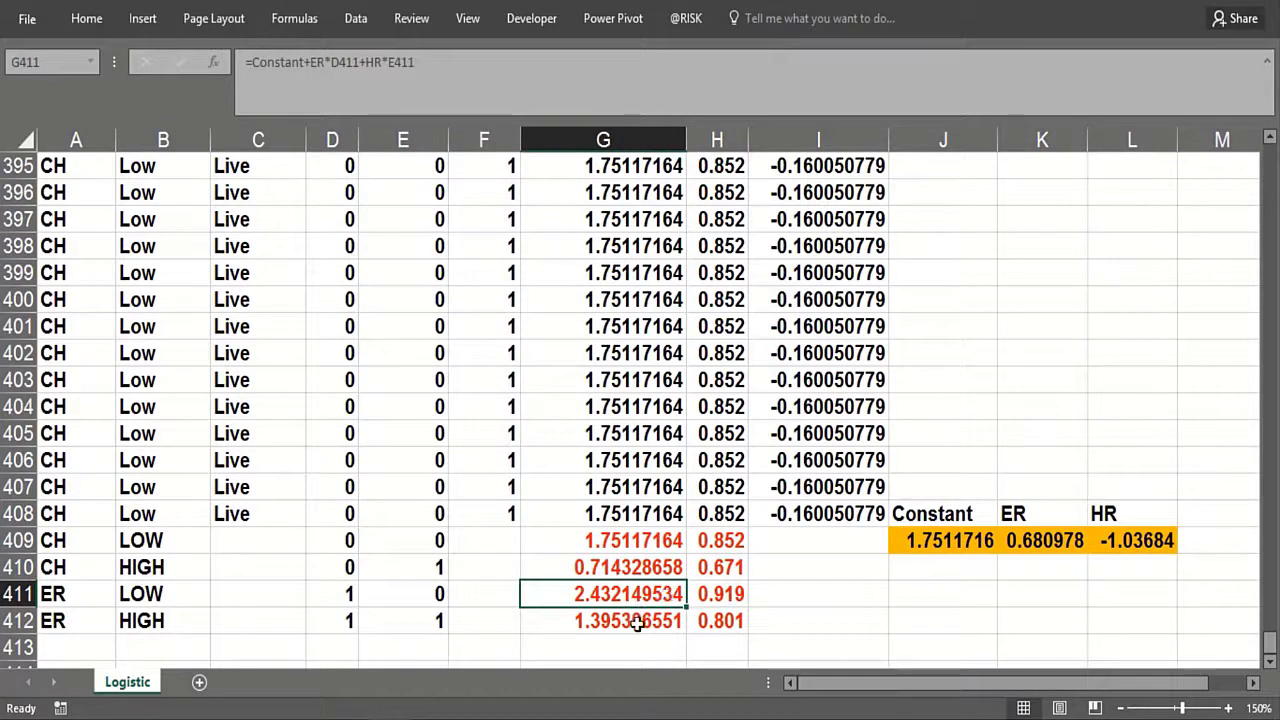
Step: Review the log-odds and survival probability formulas for rows 410–412
{"action": "left_click", "coordinate": [630, 620]}
{"action": "left_click", "coordinate": [699, 621]}
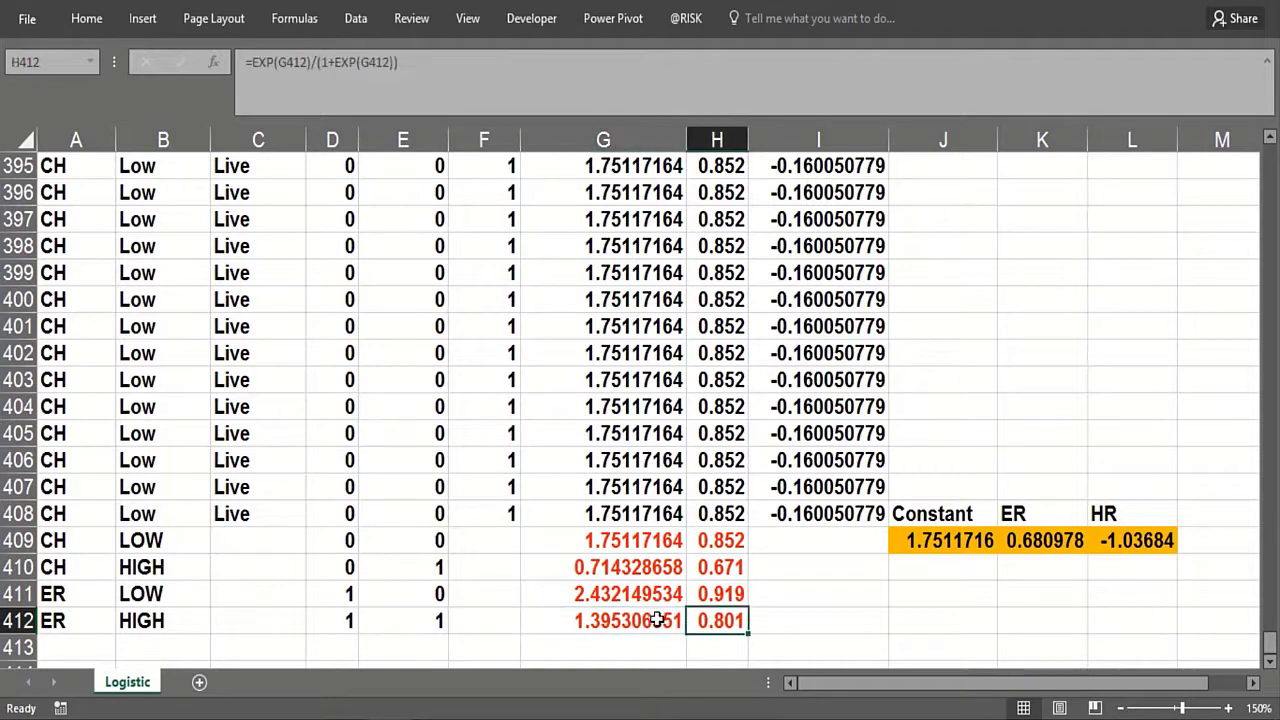
{"action": "left_click", "coordinate": [660, 620]}
{"action": "left_click", "coordinate": [643, 597]}
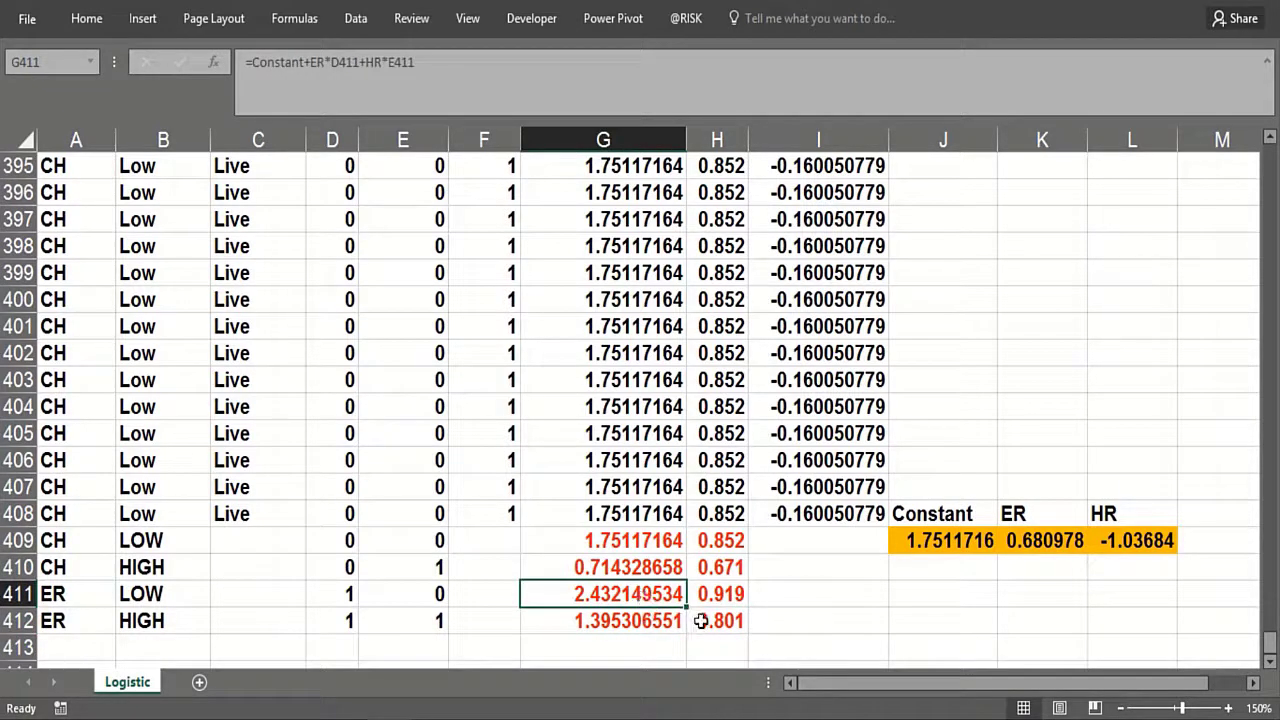
{"action": "left_click", "coordinate": [702, 621]}
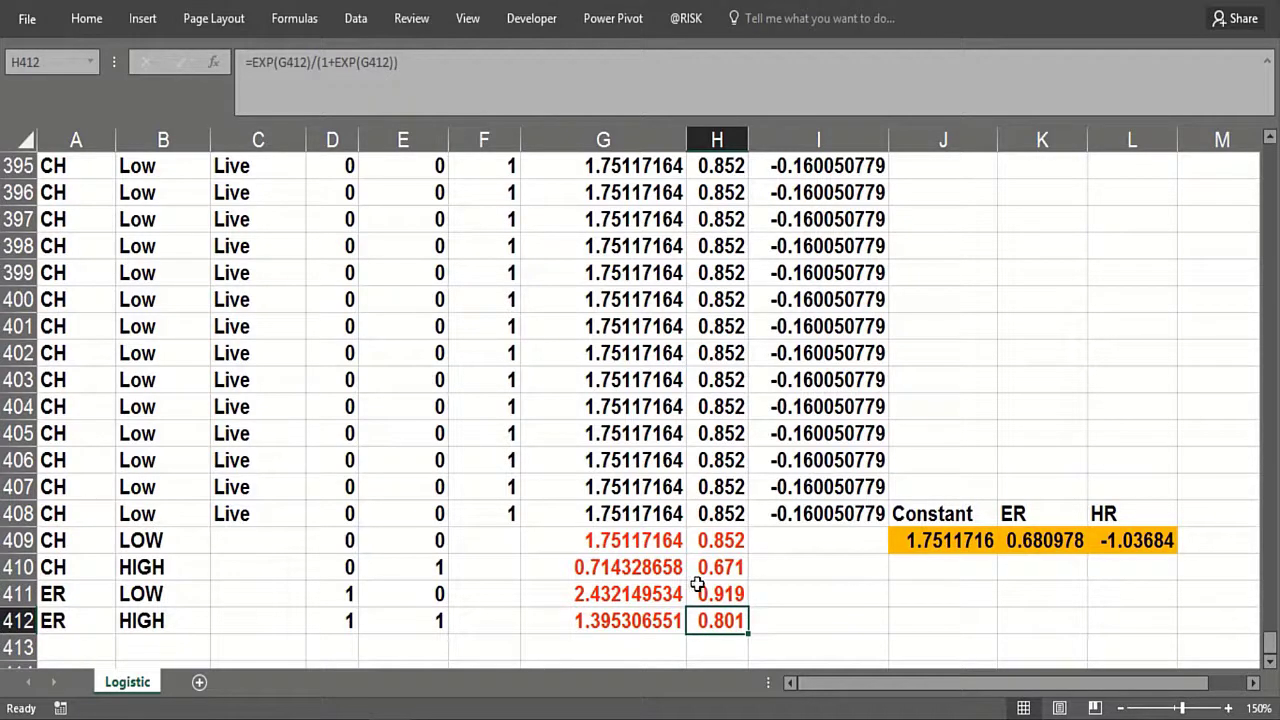
{"action": "left_click", "coordinate": [700, 593]}
{"action": "left_click", "coordinate": [664, 562]}
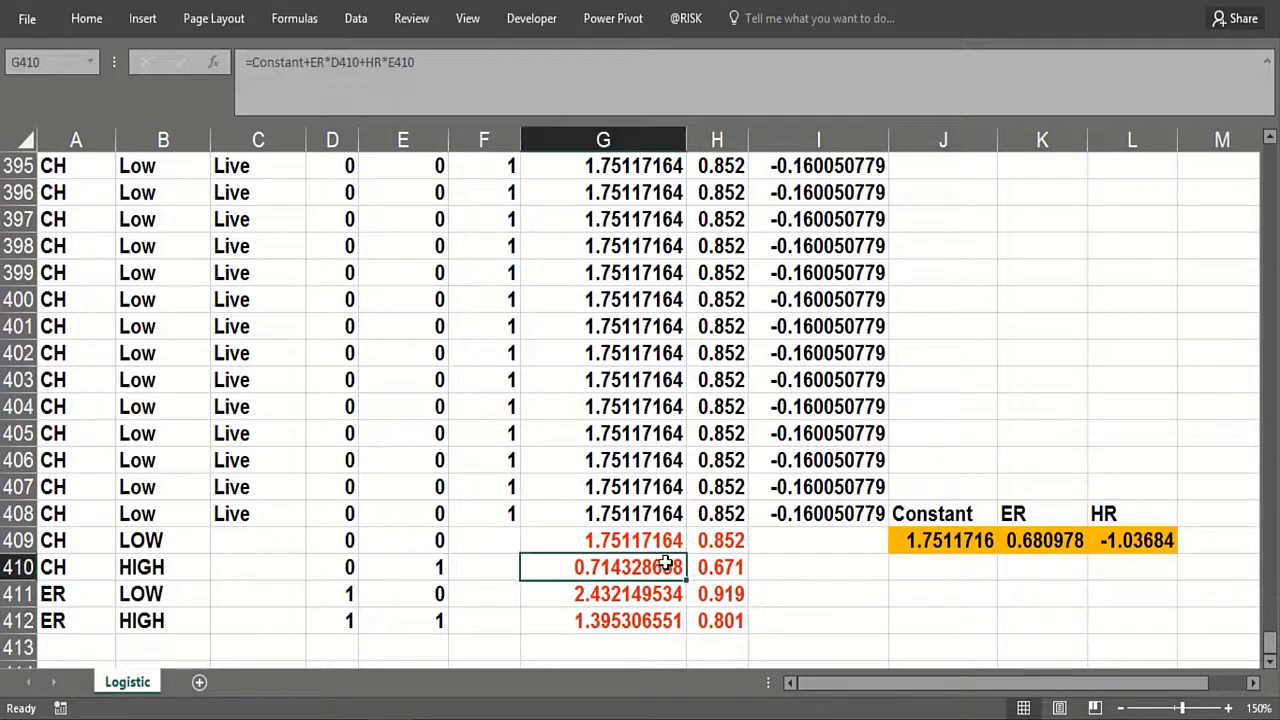
{"action": "left_click", "coordinate": [708, 596]}
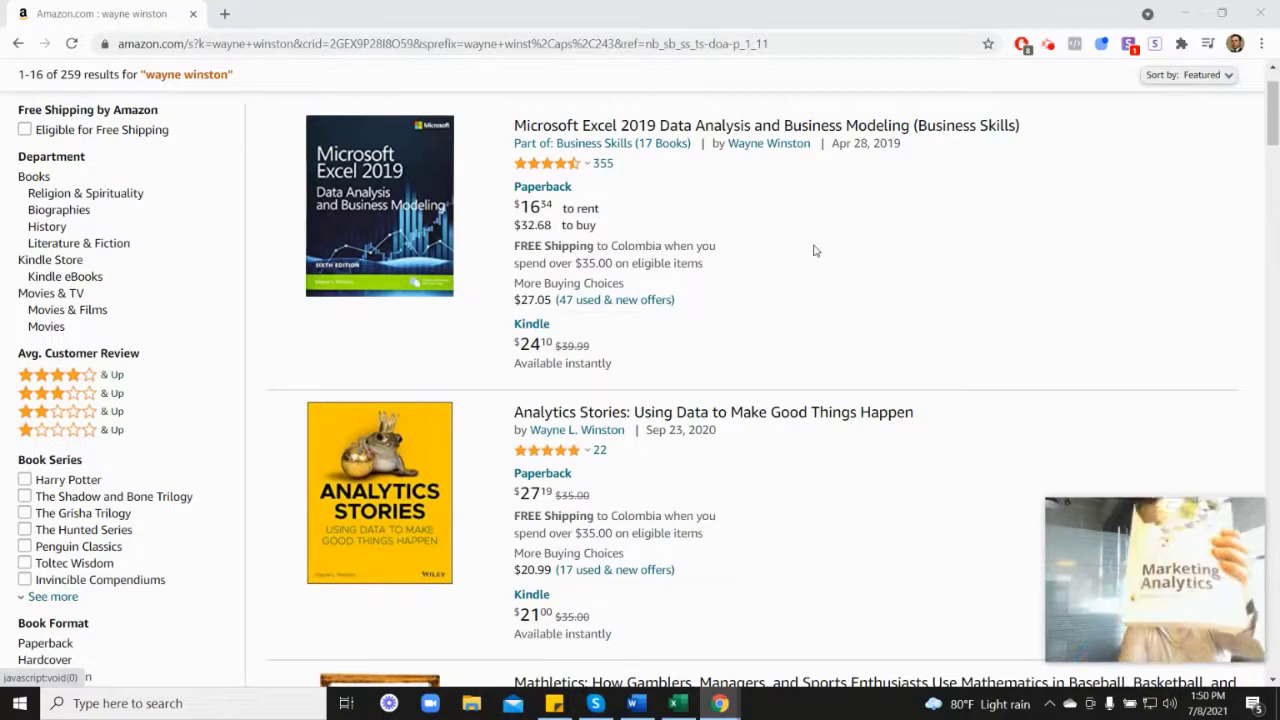
{"action": "scroll", "coordinate": [1141, 413], "scroll_direction": "down", "scroll_amount": 1}
{"action": "scroll", "coordinate": [1141, 413], "scroll_direction": "down", "scroll_amount": 3}
{"action": "scroll", "coordinate": [1166, 351], "scroll_direction": "down", "scroll_amount": 3}
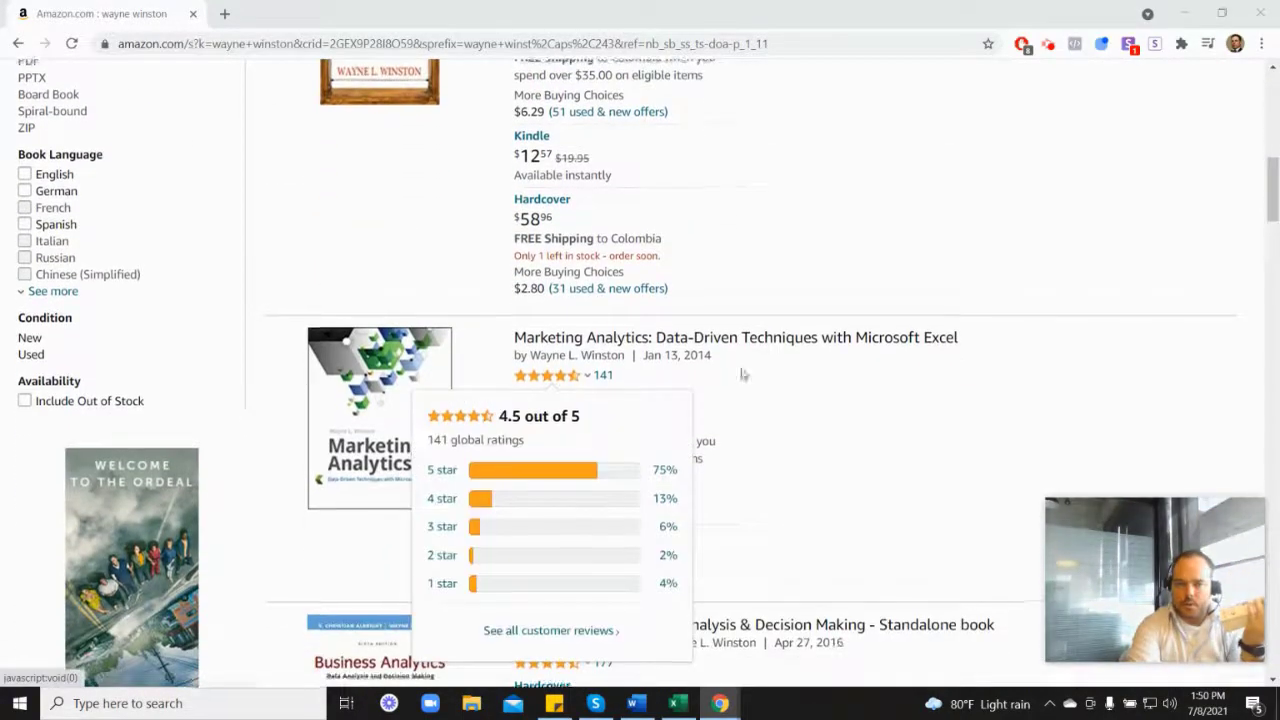
{"action": "scroll", "coordinate": [740, 371], "scroll_direction": "up", "scroll_amount": 3}
{"action": "scroll", "coordinate": [745, 381], "scroll_direction": "up", "scroll_amount": 2}
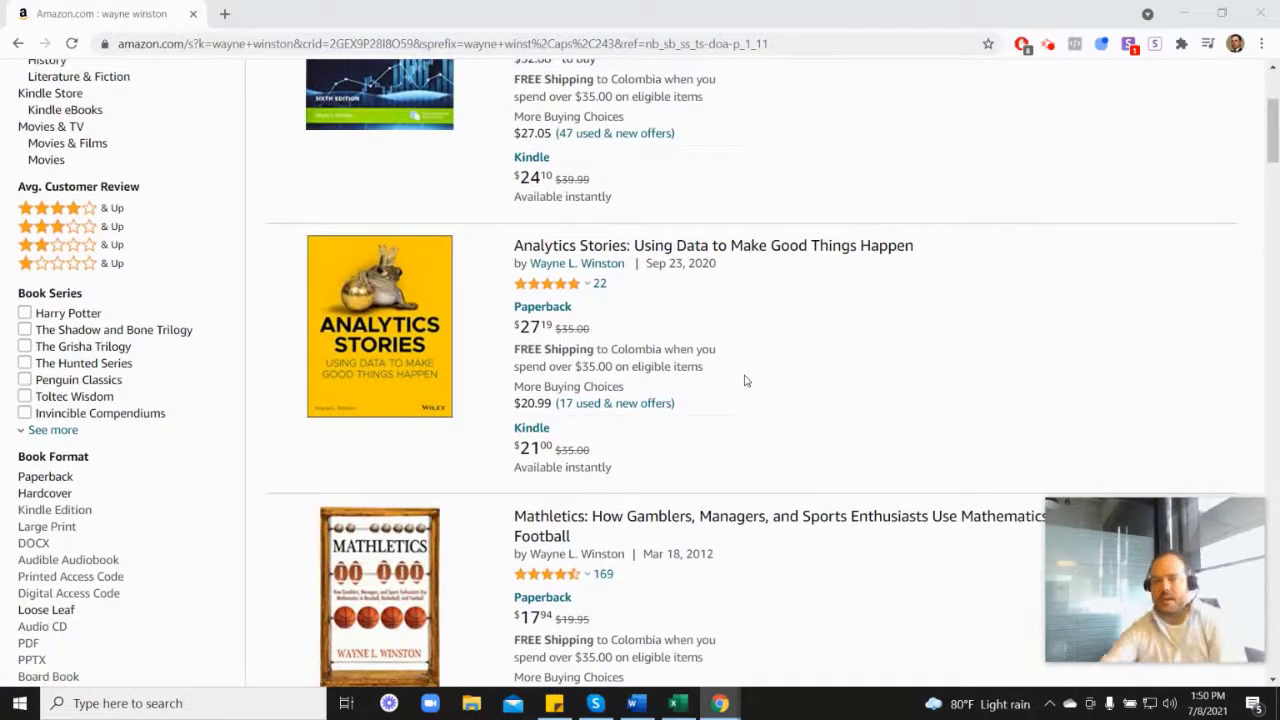